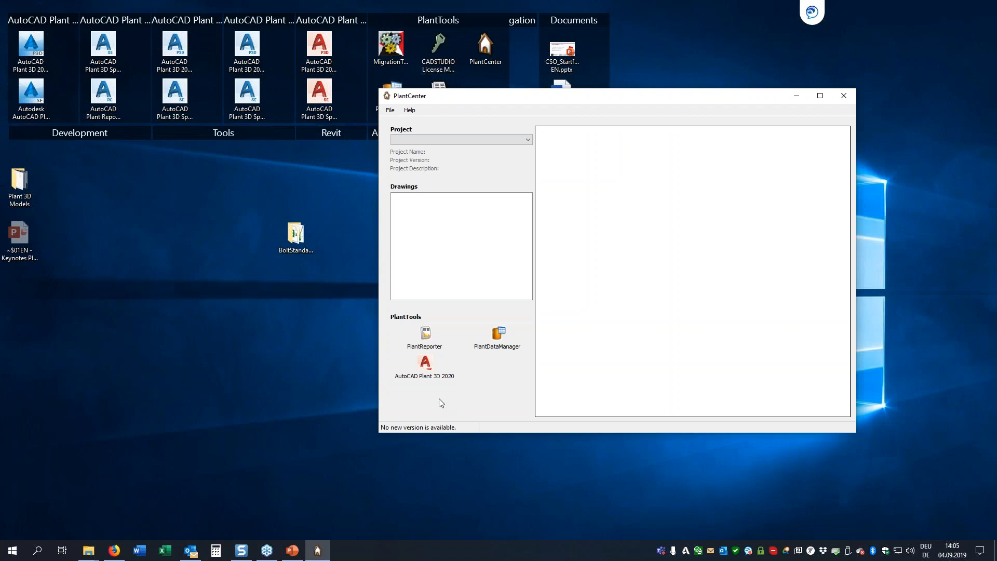
Step: Load the PSD Demo XREFs 2018 project in PlantCenter and preview the Plant 3D drawing 3D 001 zoomed in on the pump
left_click(452, 139)
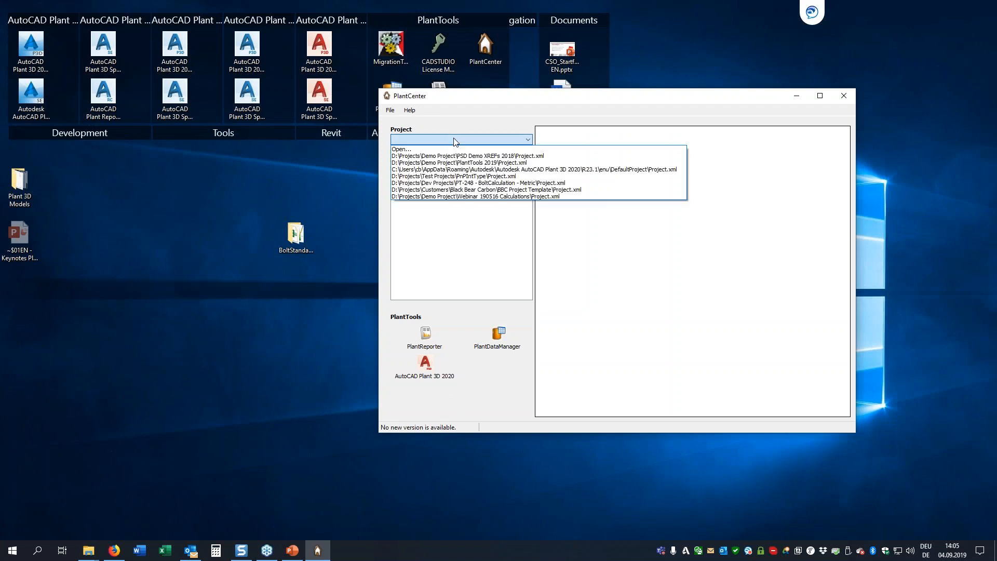
left_click(476, 156)
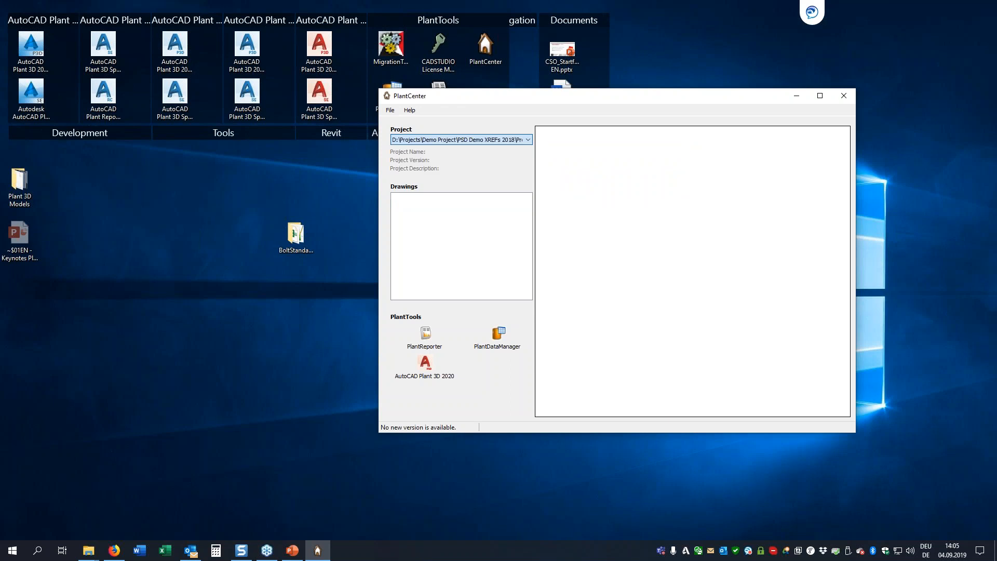
left_click(416, 226)
left_click(434, 227)
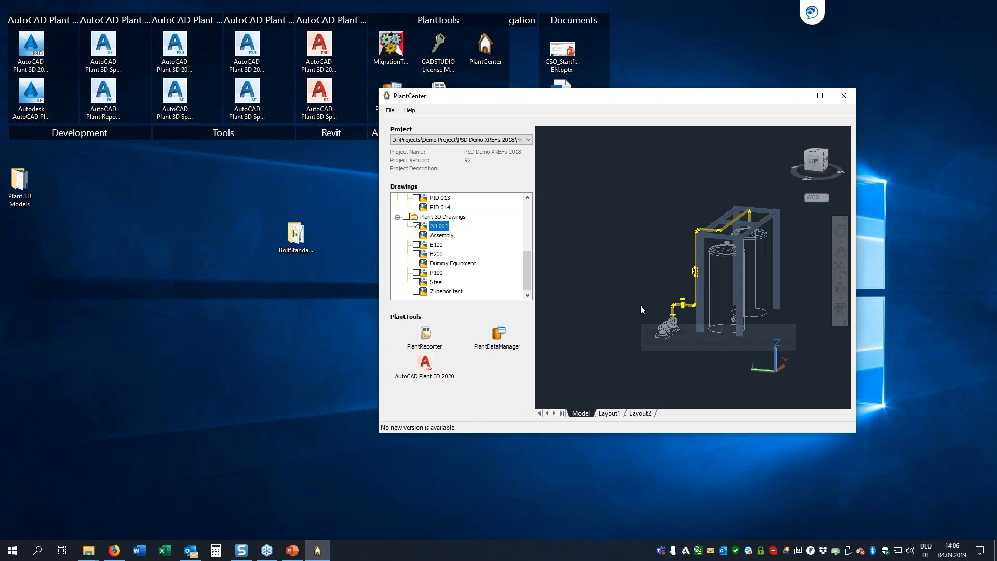
scroll(667, 320, "up", 8)
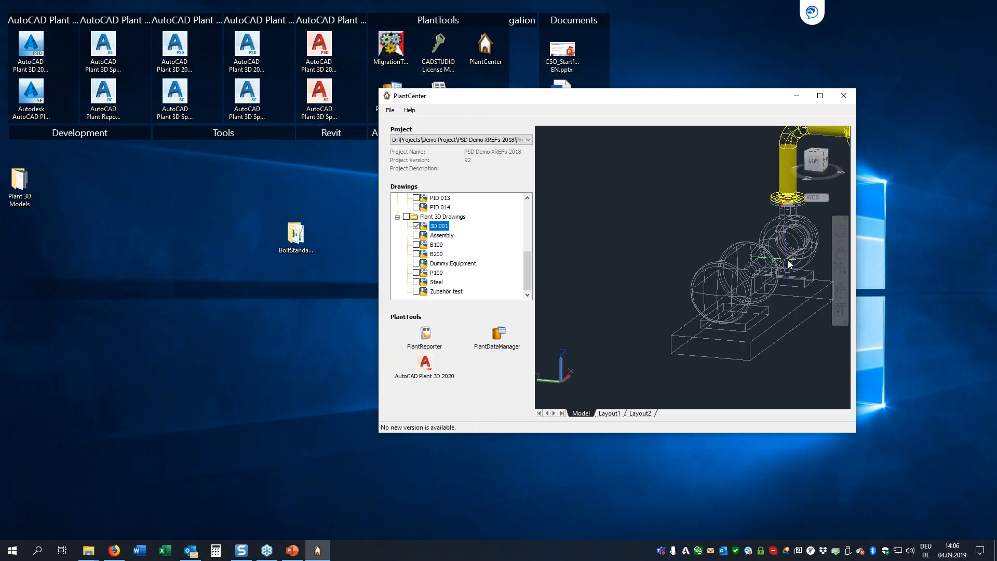
scroll(814, 258, "up", 2)
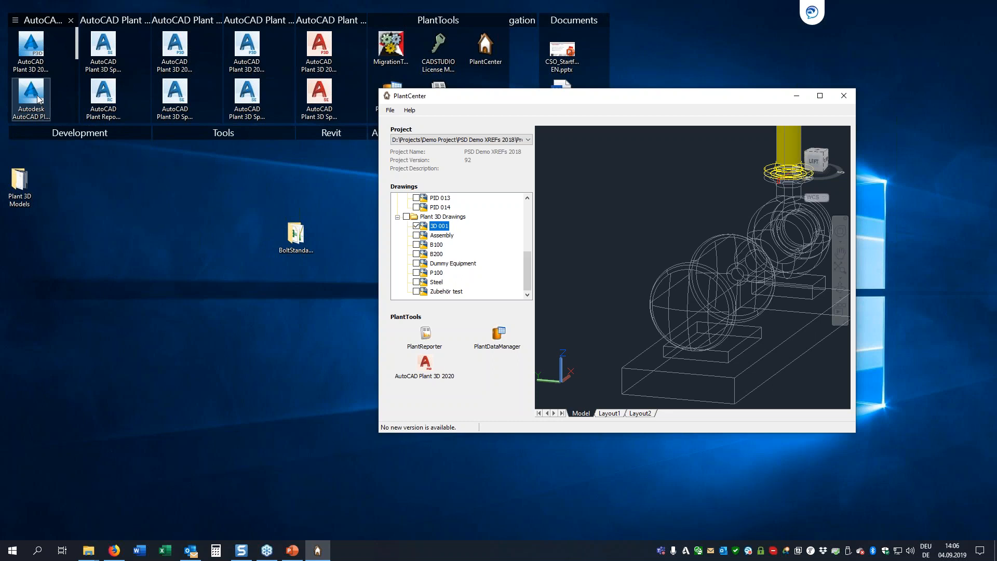
Step: Open drawing 3D 001 in AutoCAD Plant 3D 2020 and collapse the PlantProjectManager and PlantSpecDriven palettes at the side
mouse_move(38, 153)
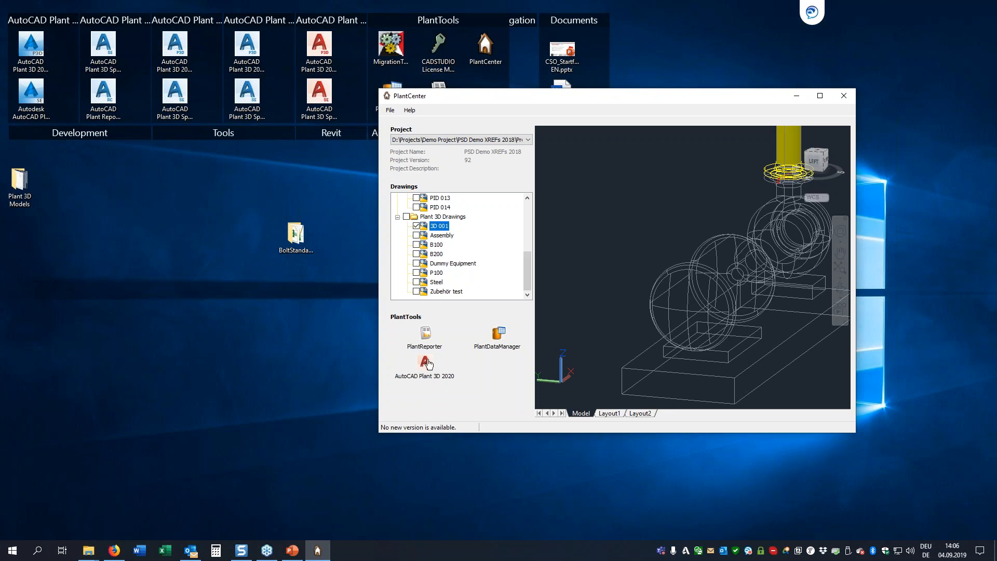
left_click(426, 362)
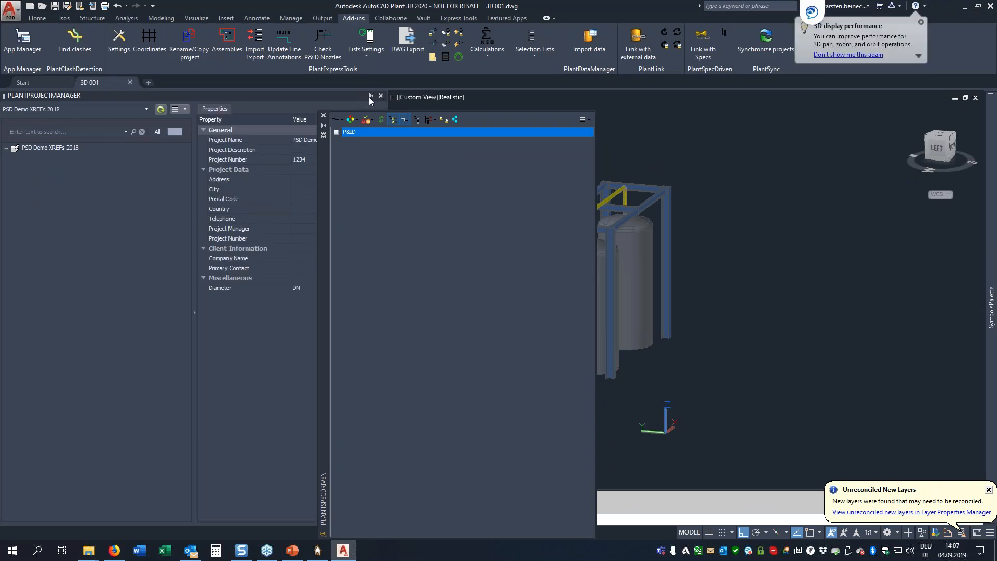
left_click(370, 96)
left_click_drag(326, 146, 25, 159)
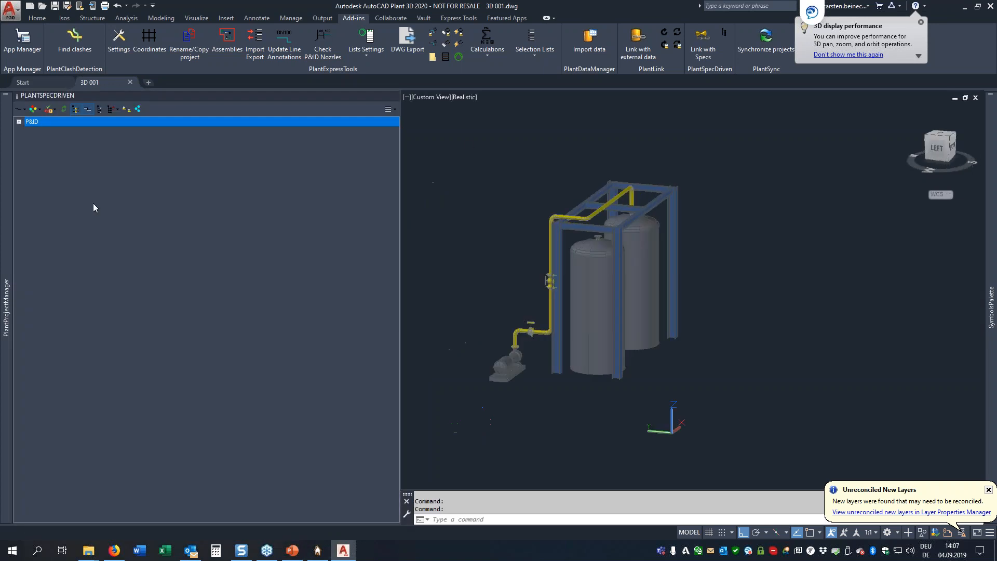
left_click(384, 95)
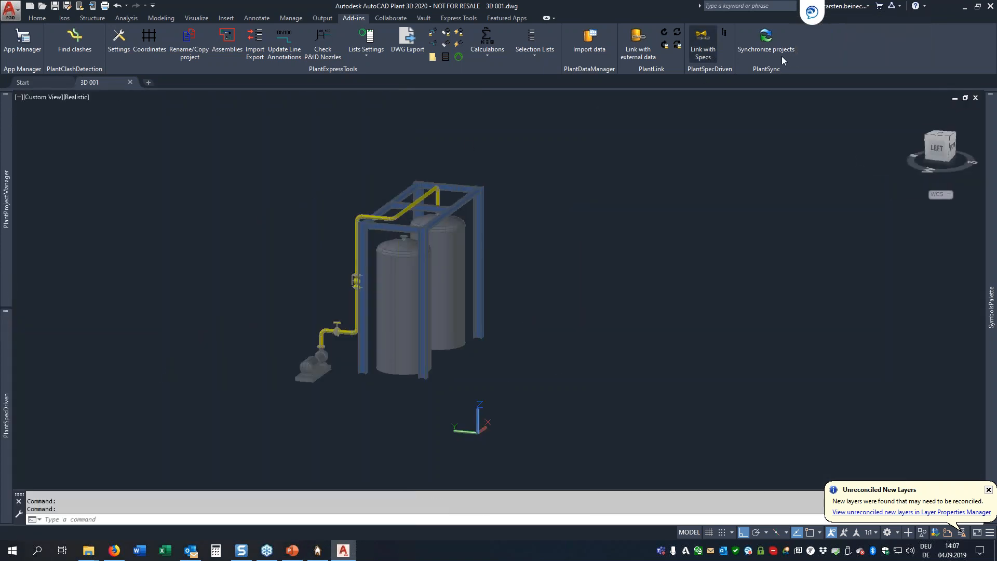
Step: Find clashes with PlantClashDetection, ignoring clashes between structural objects and leaving insulation out, and uncover the model behind the results
left_click(72, 38)
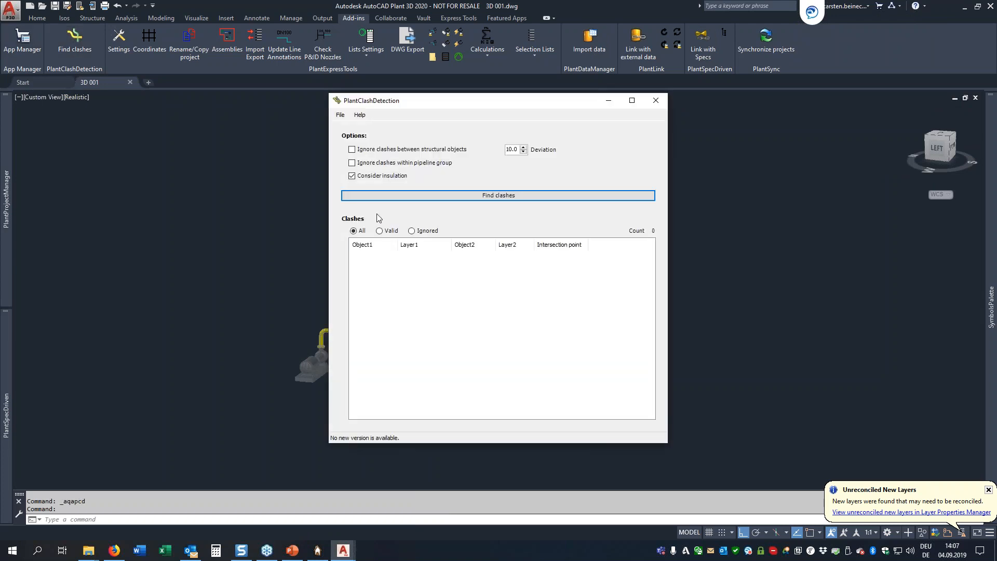
left_click(381, 152)
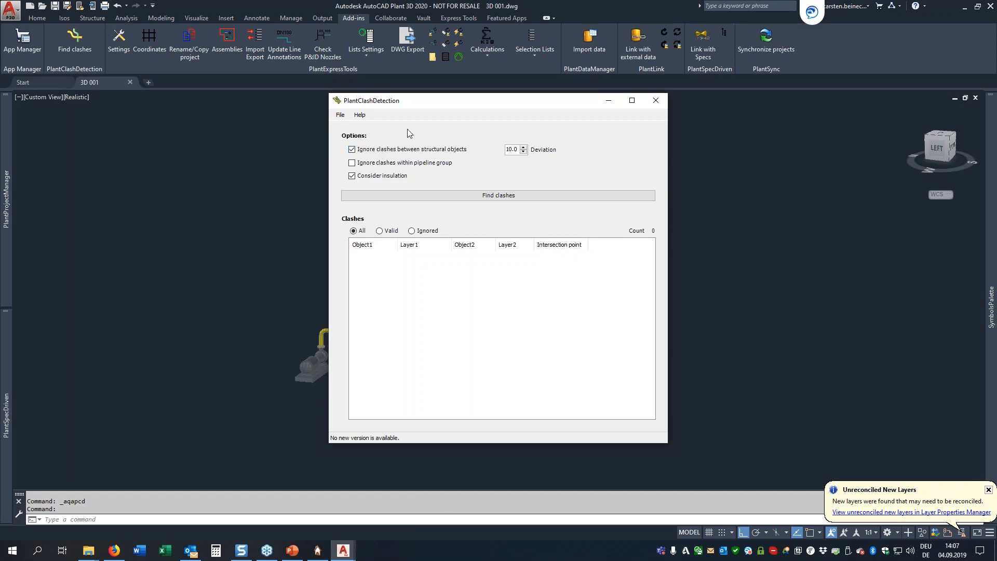
left_click(389, 197)
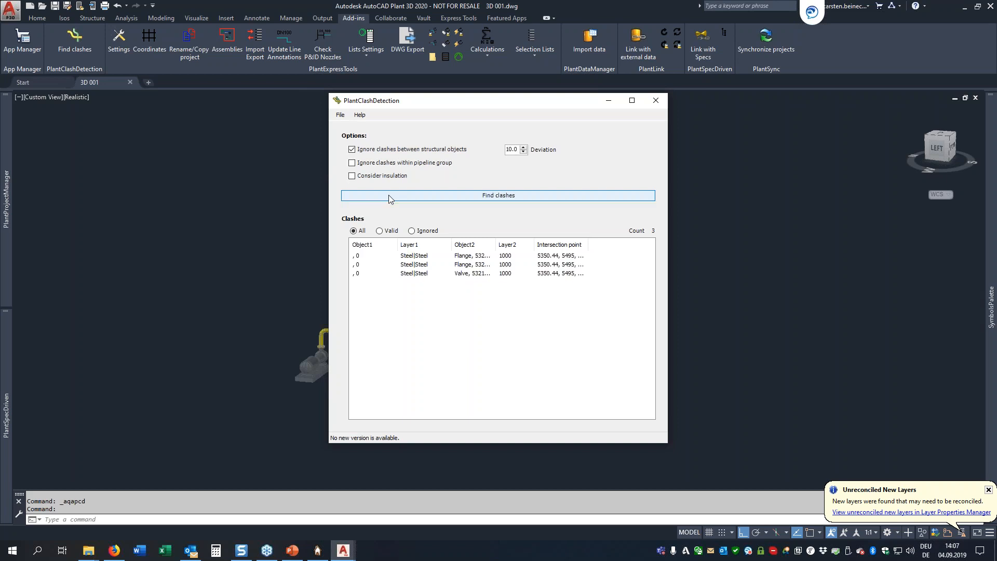
left_click_drag(394, 105, 627, 105)
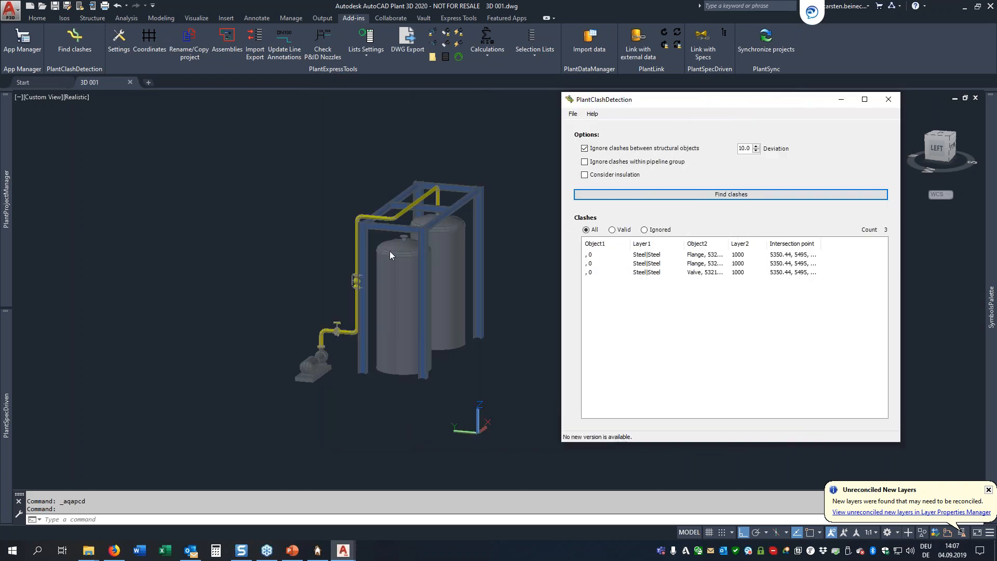
Step: Switch the model to the Left view and inspect the first flange-to-steel clash up close at the vertical pipe's valve
left_click(938, 148)
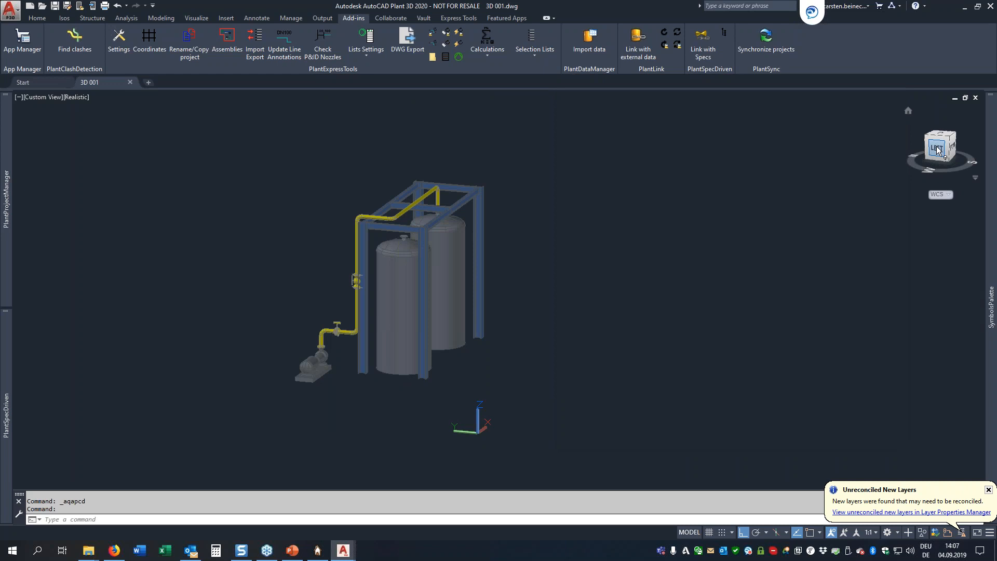
left_click(938, 148)
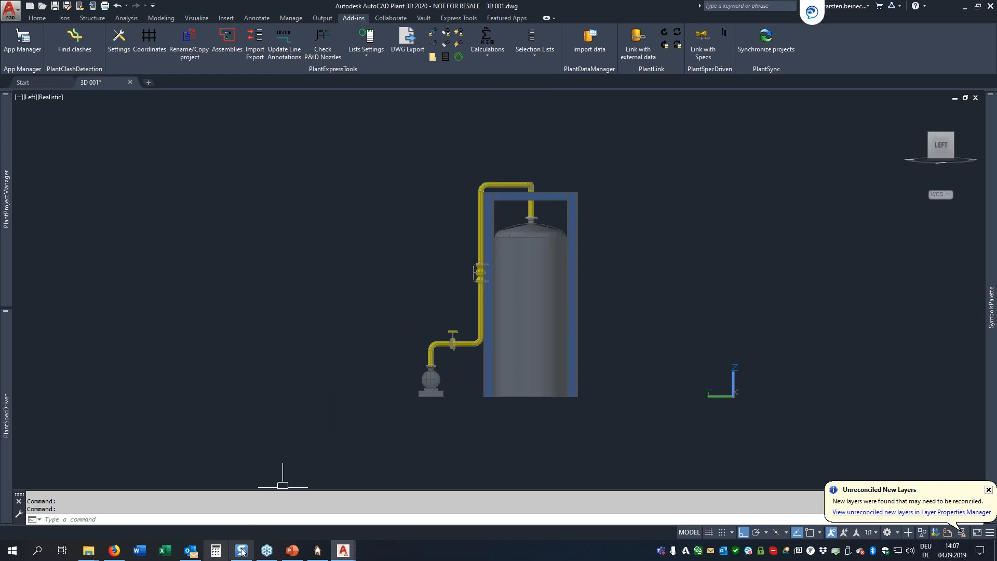
left_click(342, 551)
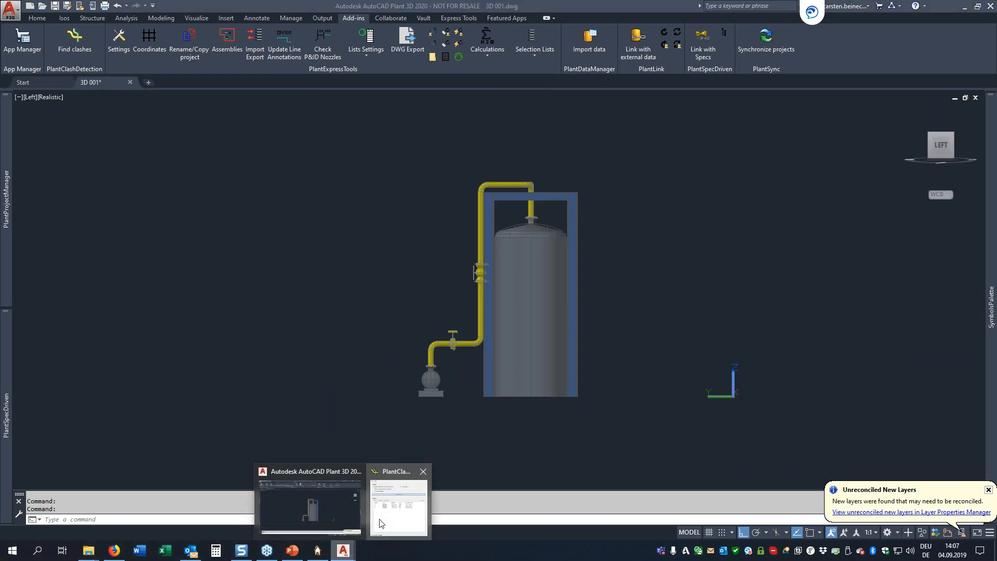
left_click(381, 521)
left_click(640, 254)
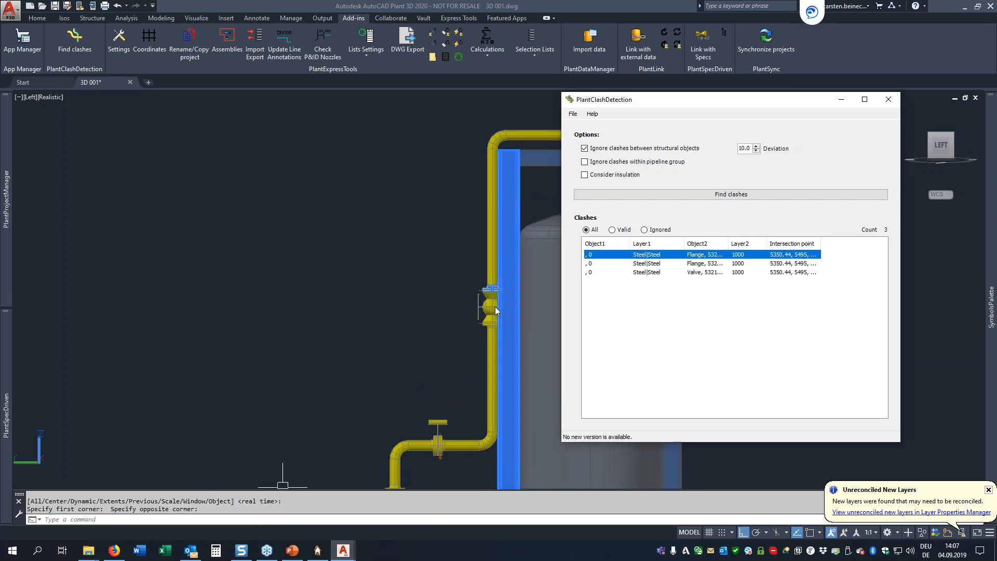
scroll(395, 286, "down", 6)
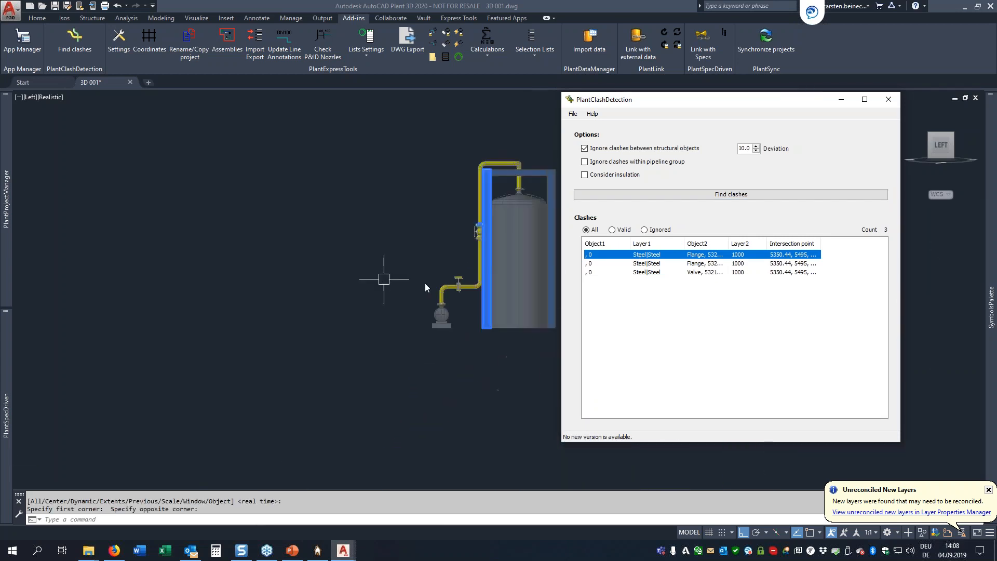
scroll(500, 223, "up", 2)
scroll(499, 217, "up", 2)
left_click(445, 212)
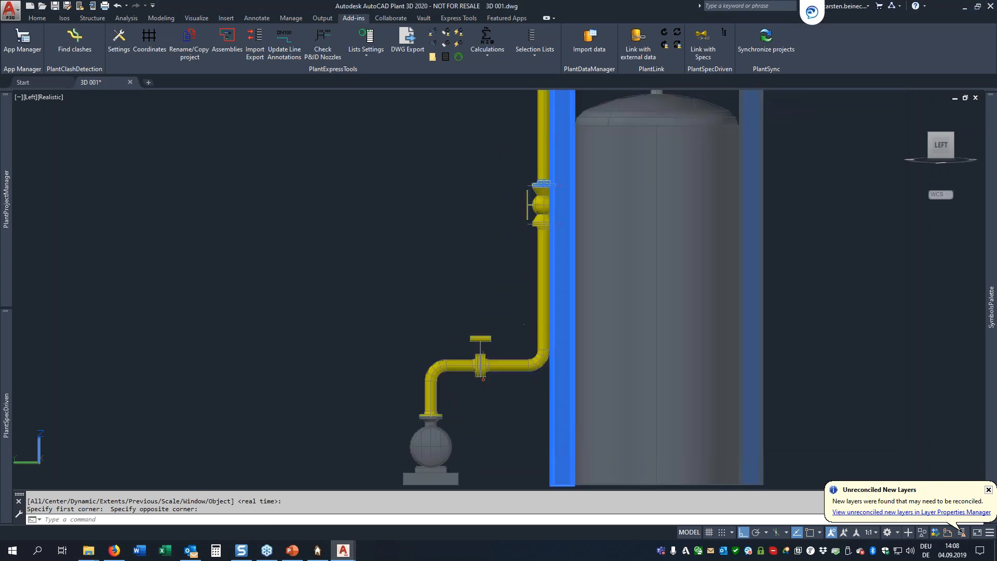
middle_click_drag(444, 212, 231, 244)
scroll(325, 214, "up", 5)
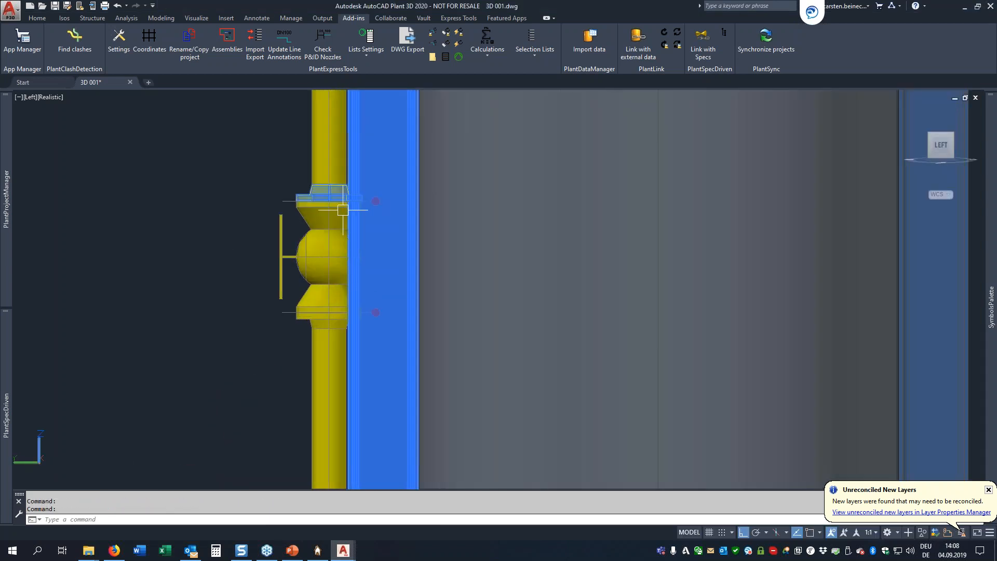
Step: Return to PlantClashDetection, enable consideration of insulation, and find the clashes again
left_click(318, 551)
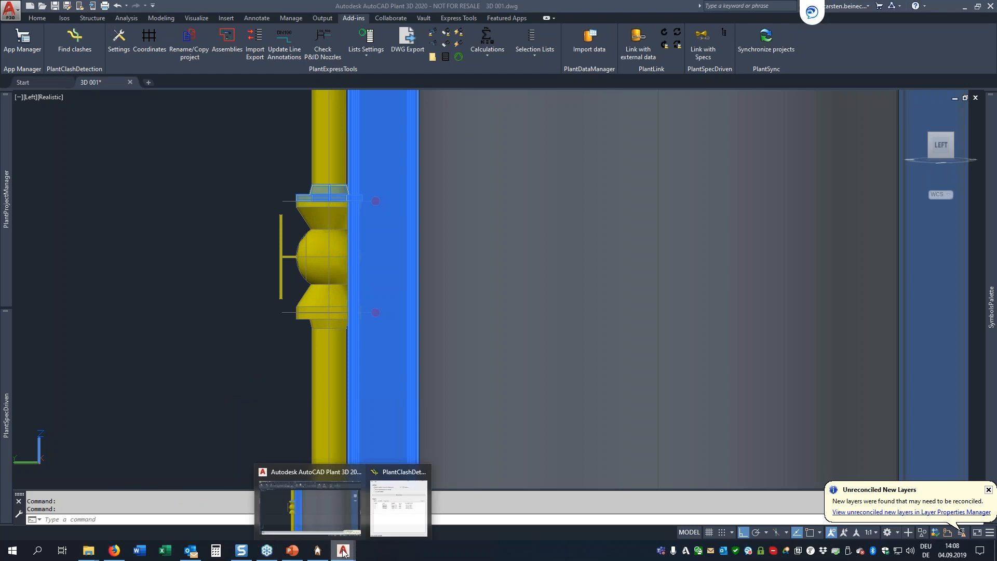
left_click(399, 499)
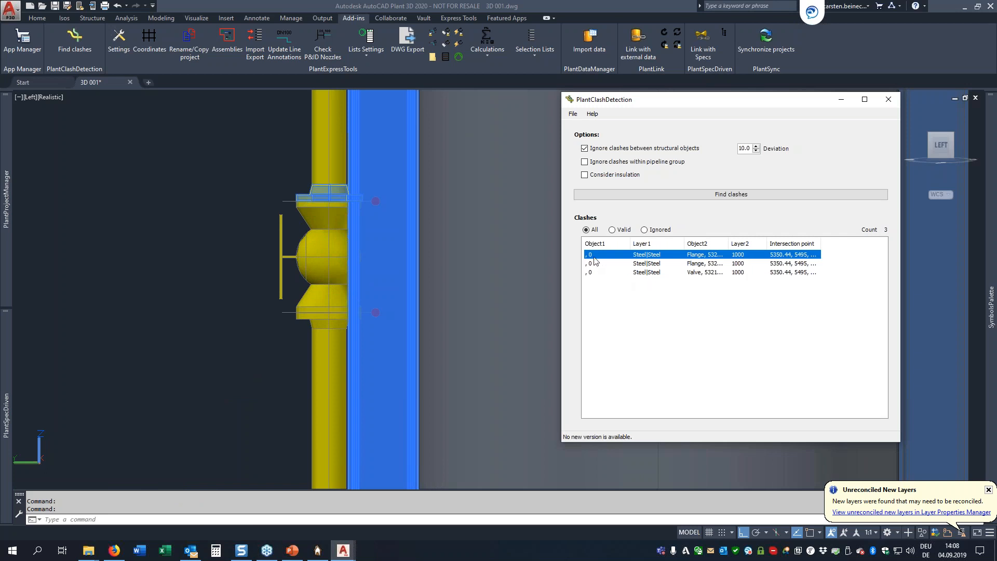
left_click(585, 176)
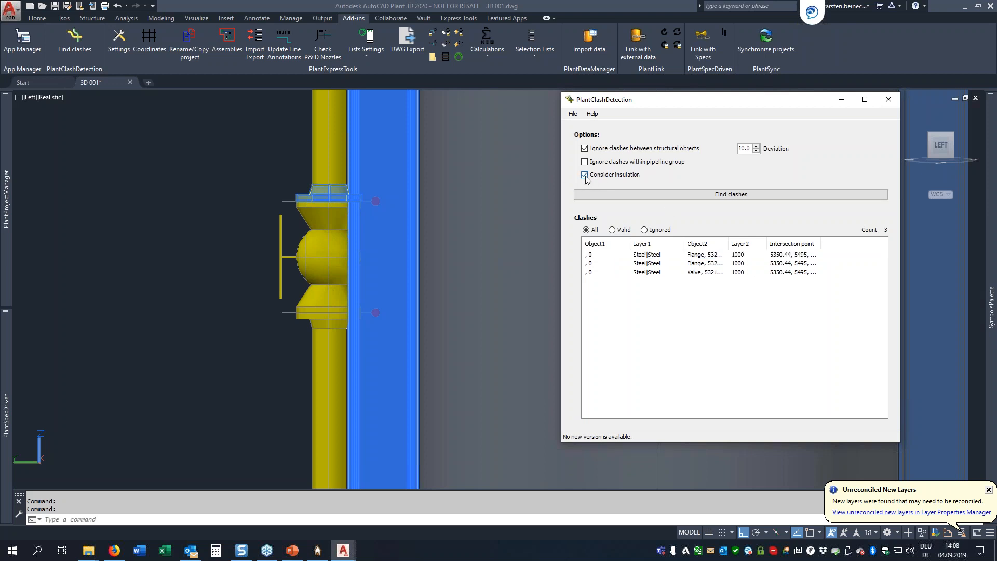
left_click(682, 196)
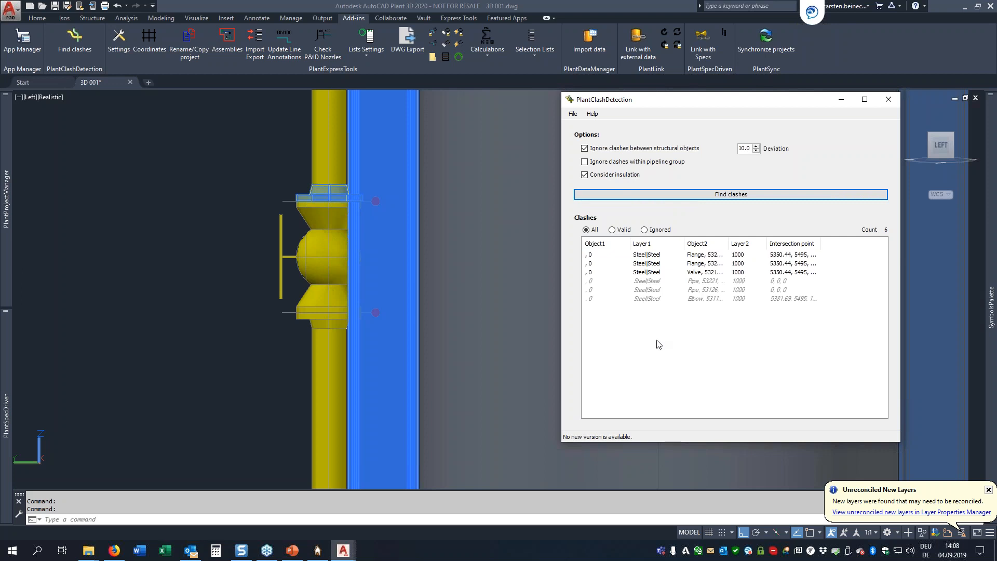
Step: Restore the three ignored pipe and elbow clashes to valid, and mark the same three as ignored again
left_click(654, 282)
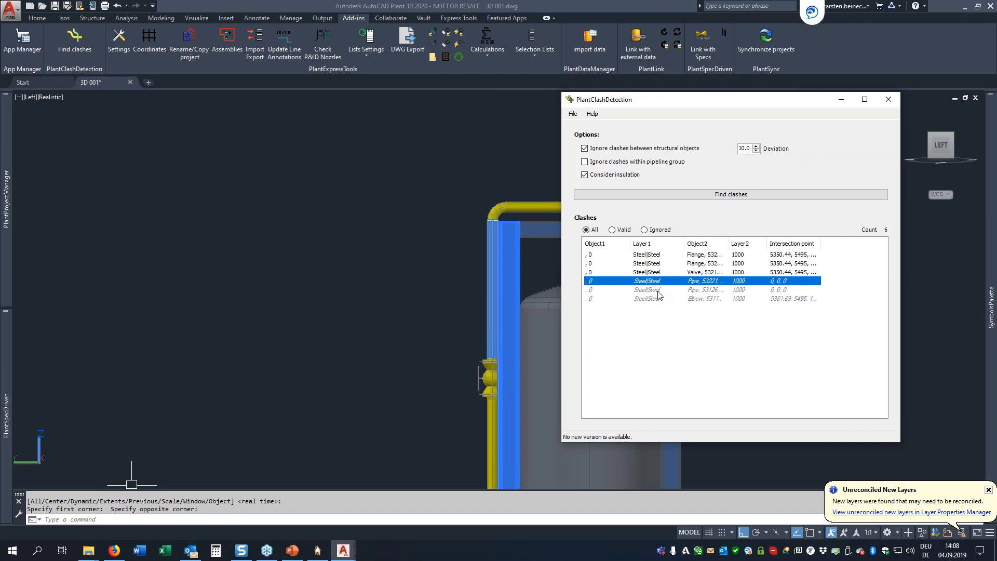
left_click_drag(666, 318, 656, 284)
right_click(654, 283)
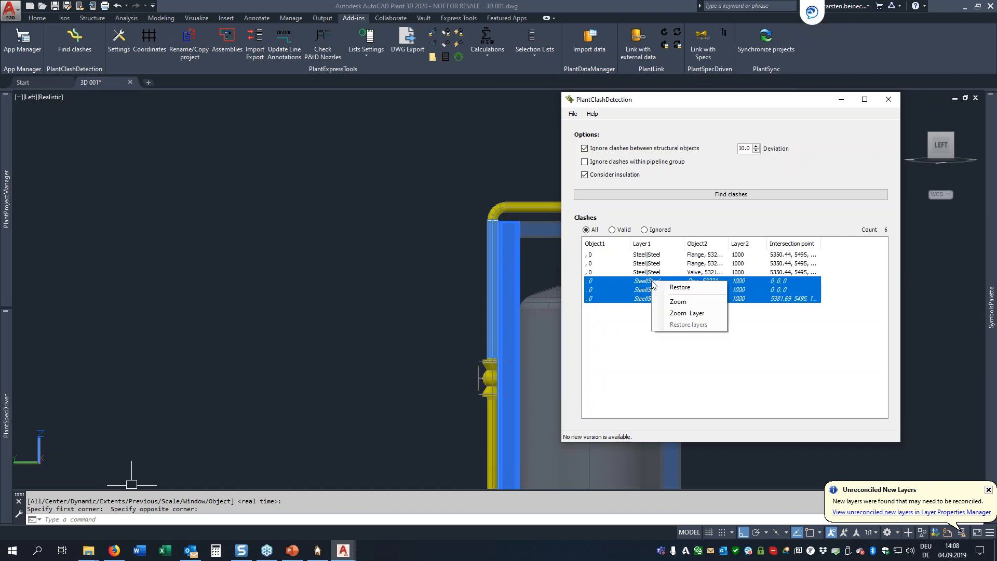
left_click(661, 289)
left_click_drag(693, 344, 643, 282)
right_click(643, 283)
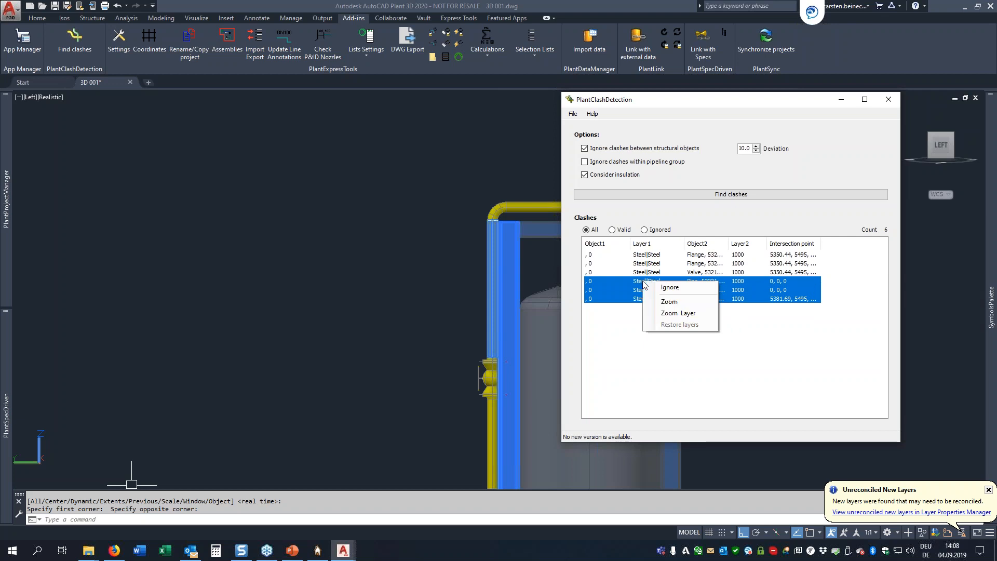
left_click(668, 287)
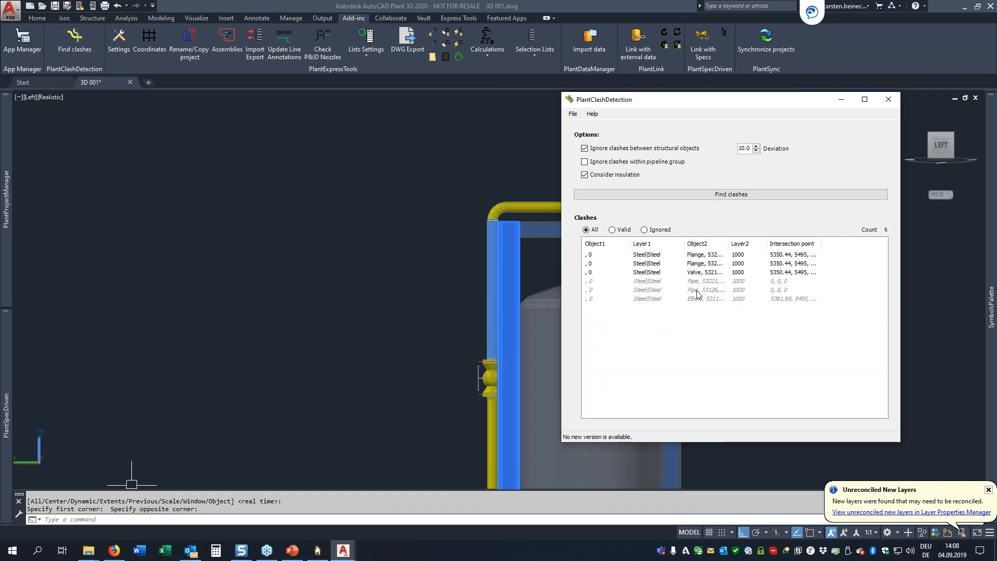
Step: Review the clash list filtered by valid and by ignored clashes, and return to showing all
left_click(612, 230)
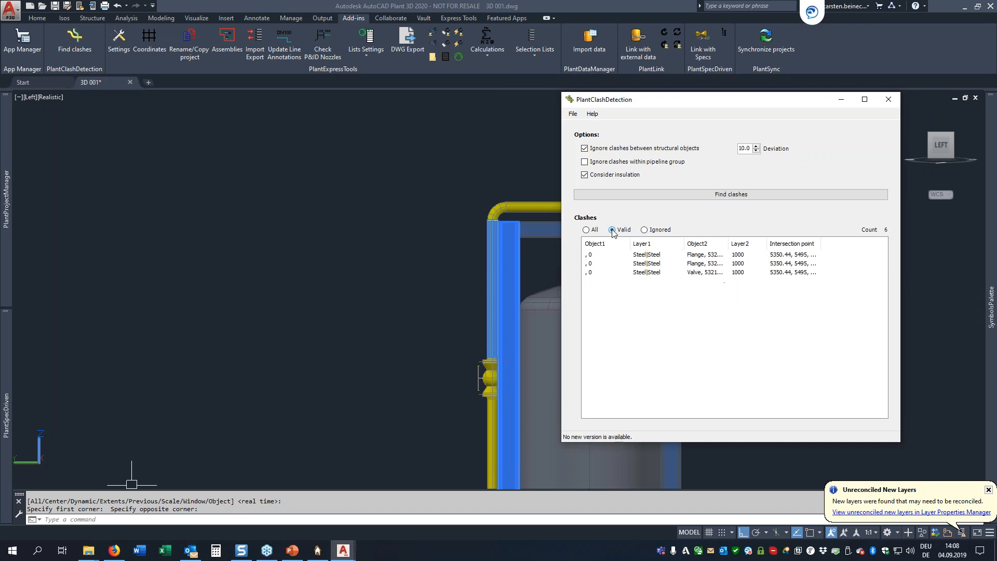
left_click(661, 230)
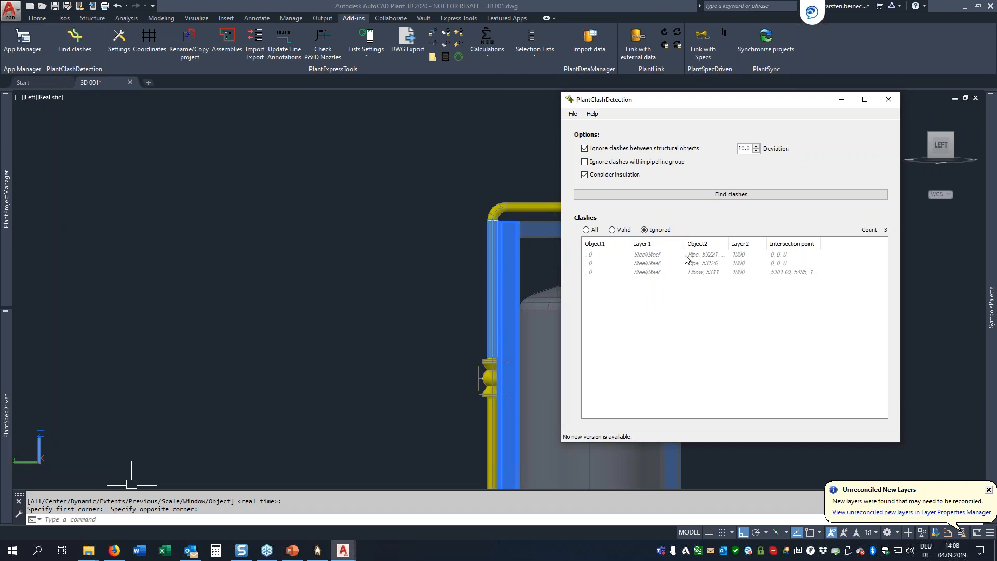
left_click(613, 230)
left_click(587, 230)
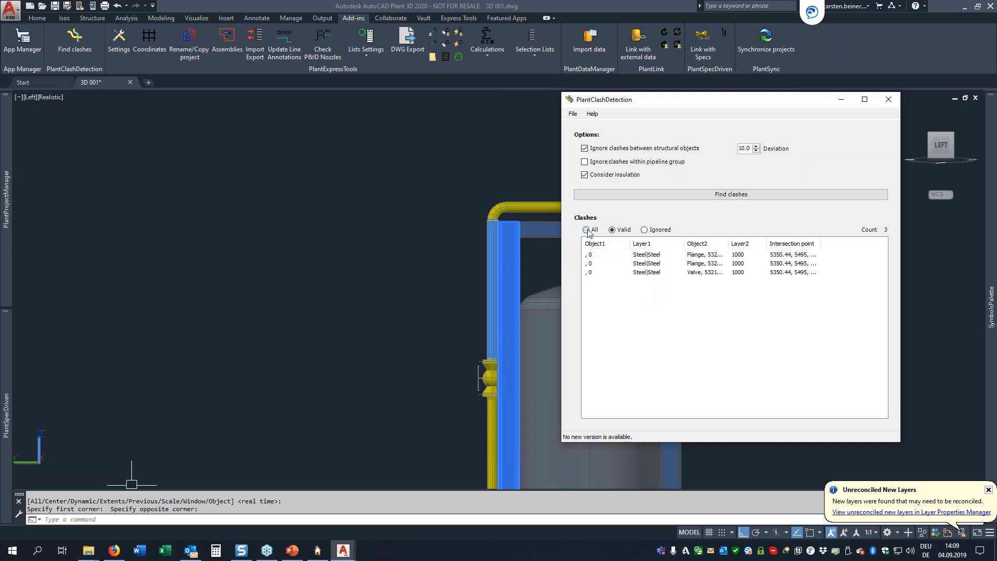
Step: Close PlantClashDetection and exit AutoCAD Plant 3D to get back to PlantCenter
left_click(889, 100)
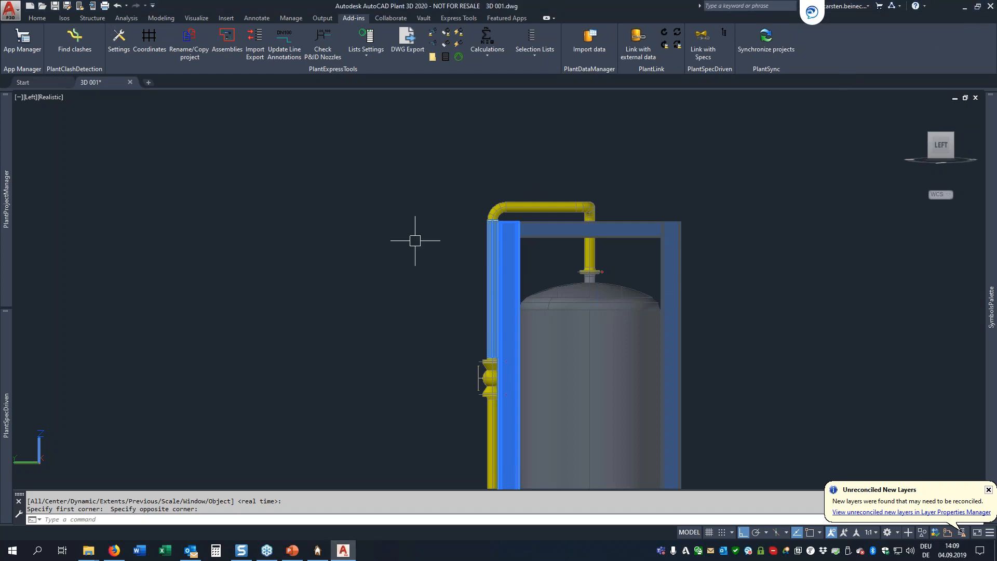
left_click(991, 7)
left_click(490, 297)
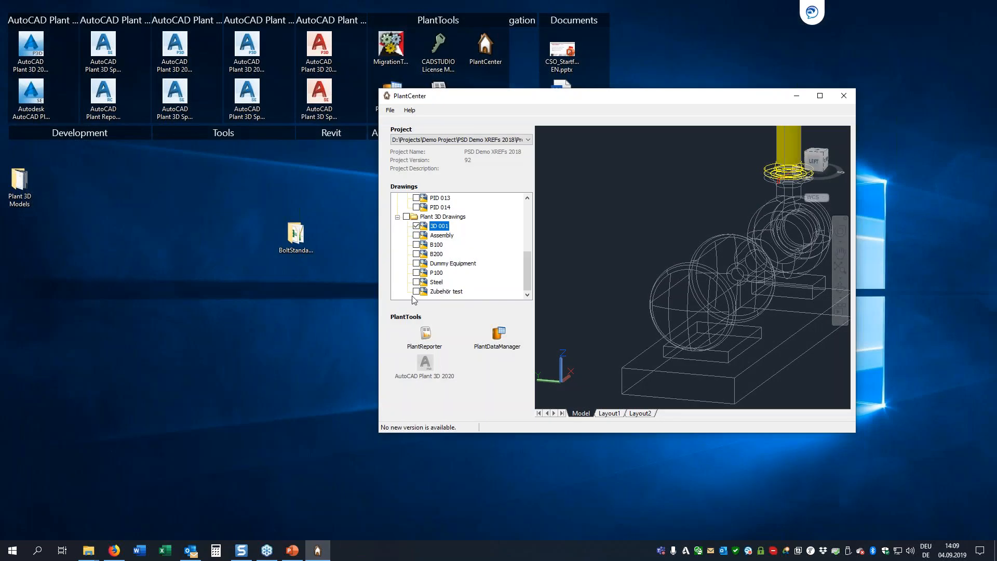
Step: Open the project's 3D 001 data in PlantDataManager and switch back to PlantCenter
left_click(500, 335)
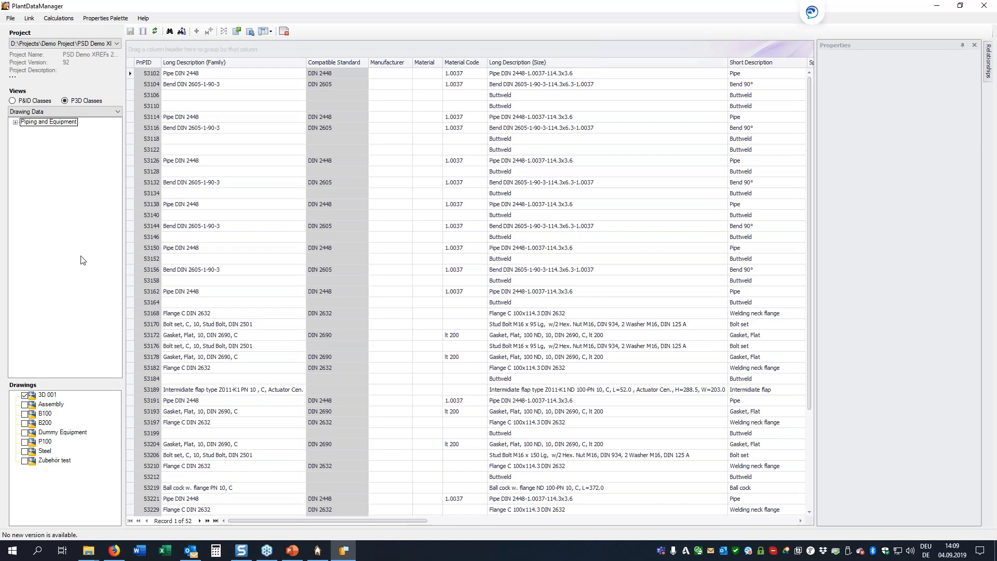
left_click(318, 551)
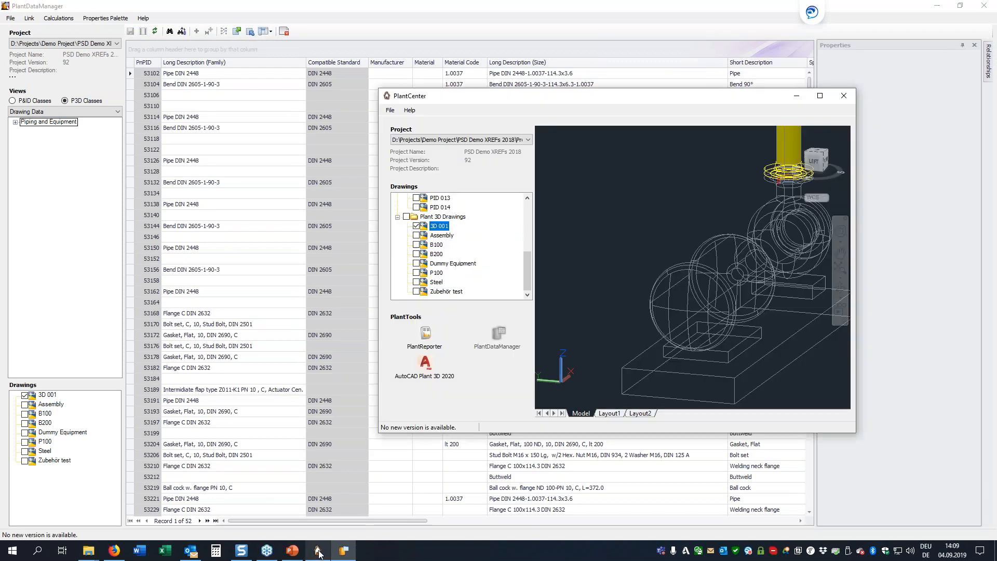
Step: Switch PlantDataManager to the Project Data view of the P&ID classes and list the Equipment engineering items
left_click(63, 159)
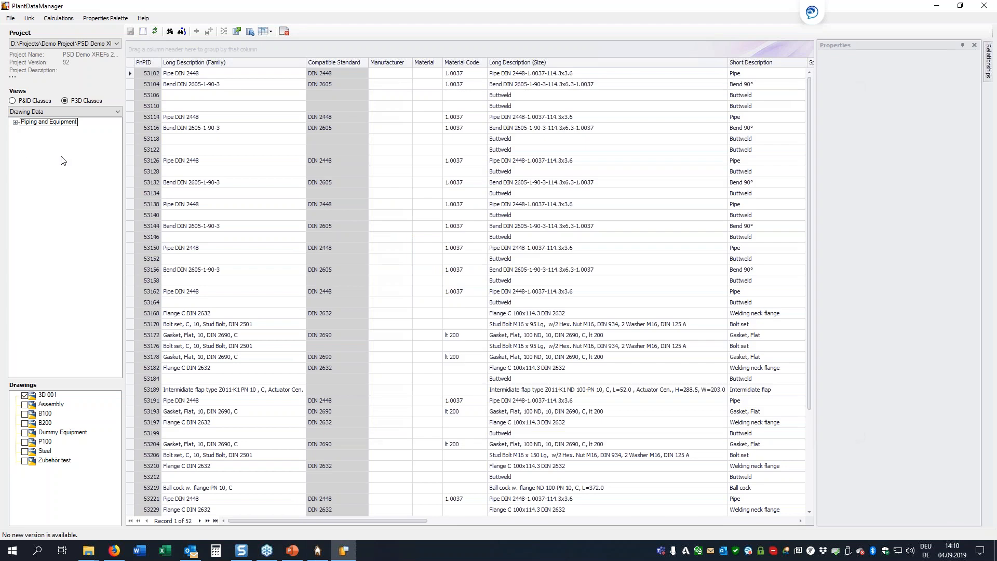
left_click(13, 101)
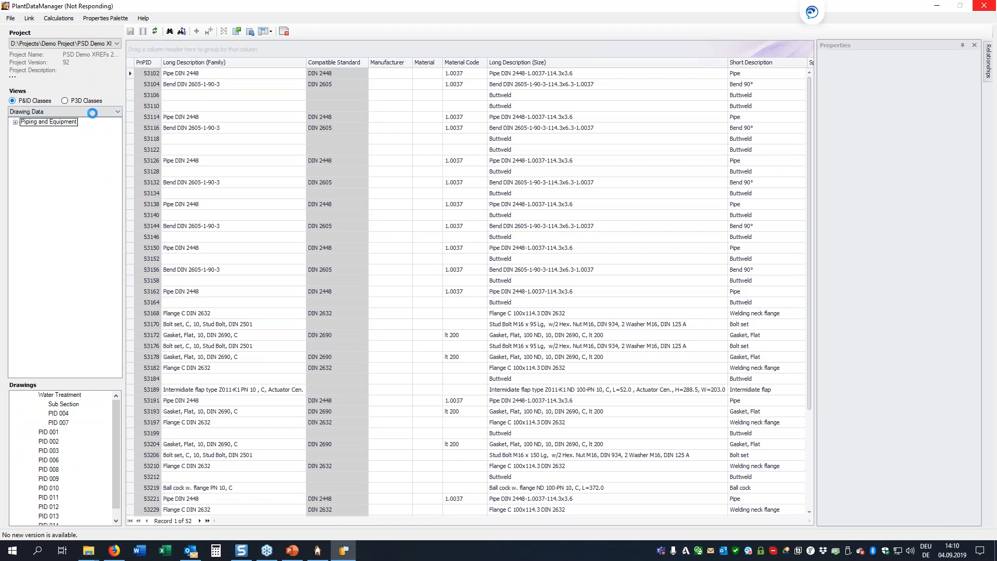
left_click(103, 111)
left_click(103, 112)
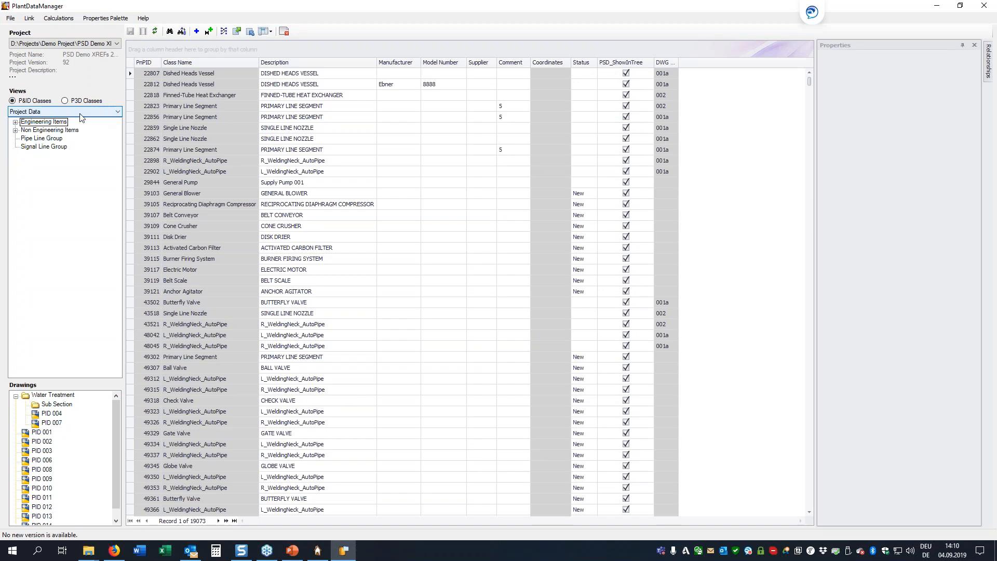
left_click(16, 122)
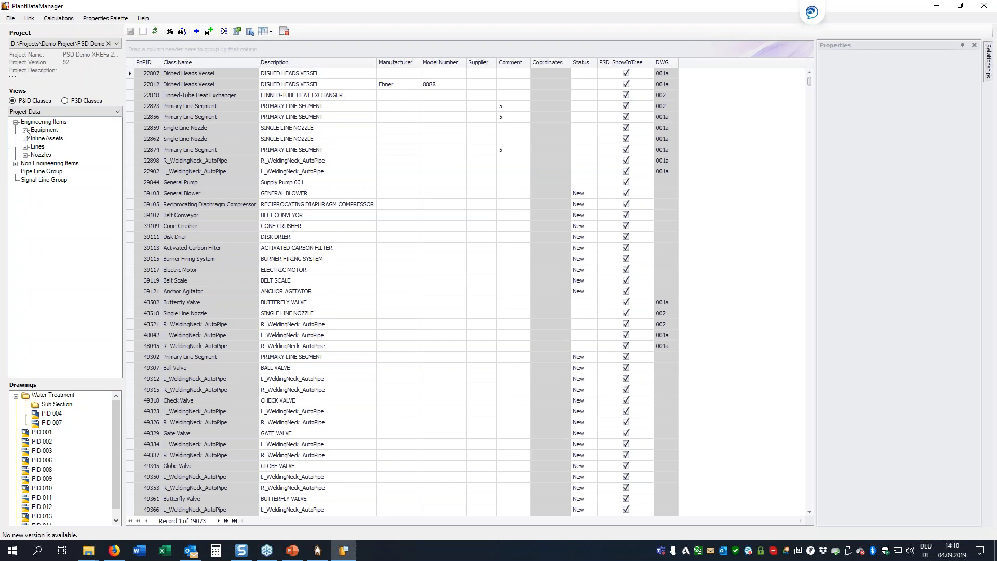
left_click(25, 130)
left_click(45, 130)
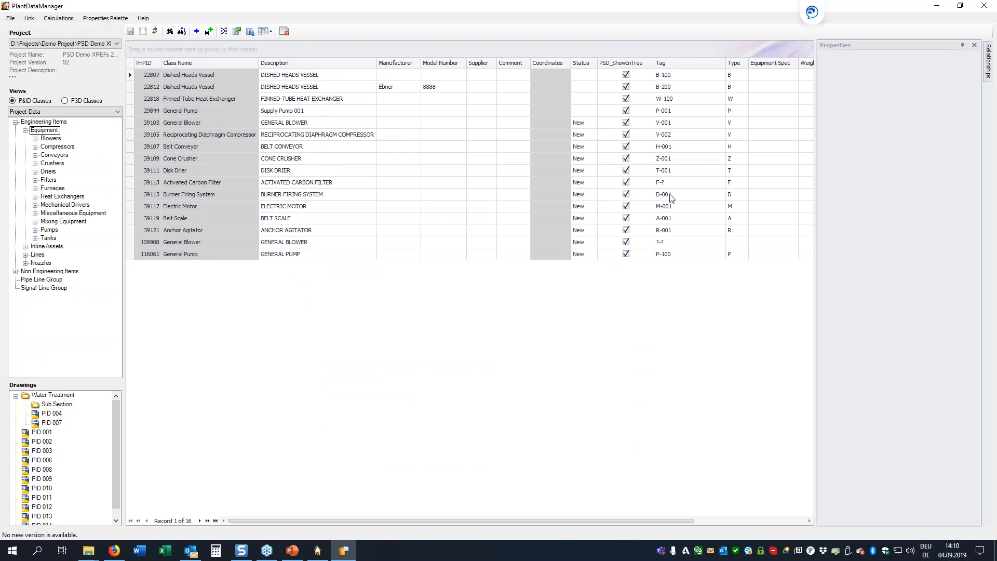
Step: Assign number 001 to the Activated Carbon Filter so that its tag becomes F-001
left_click(706, 183)
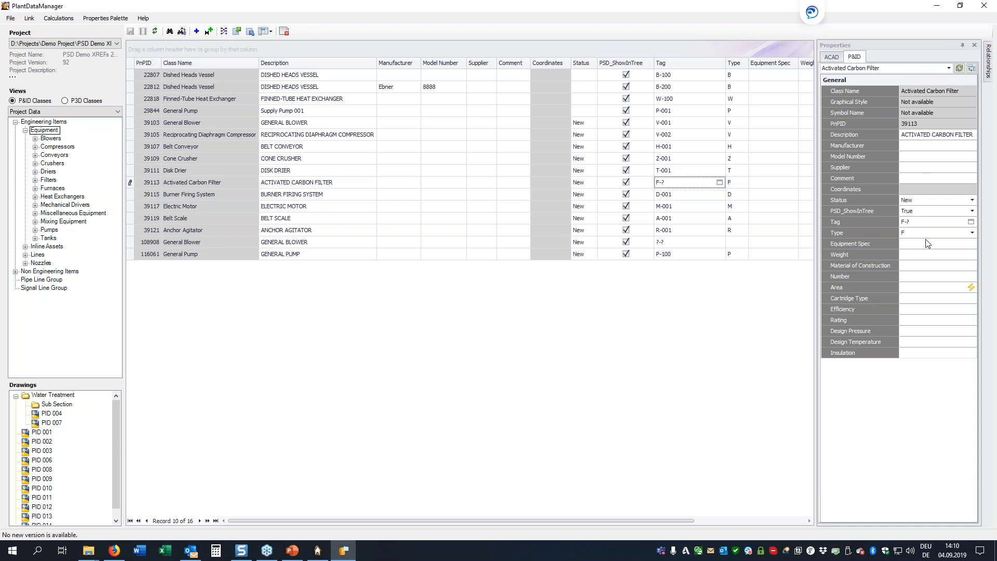
left_click(720, 183)
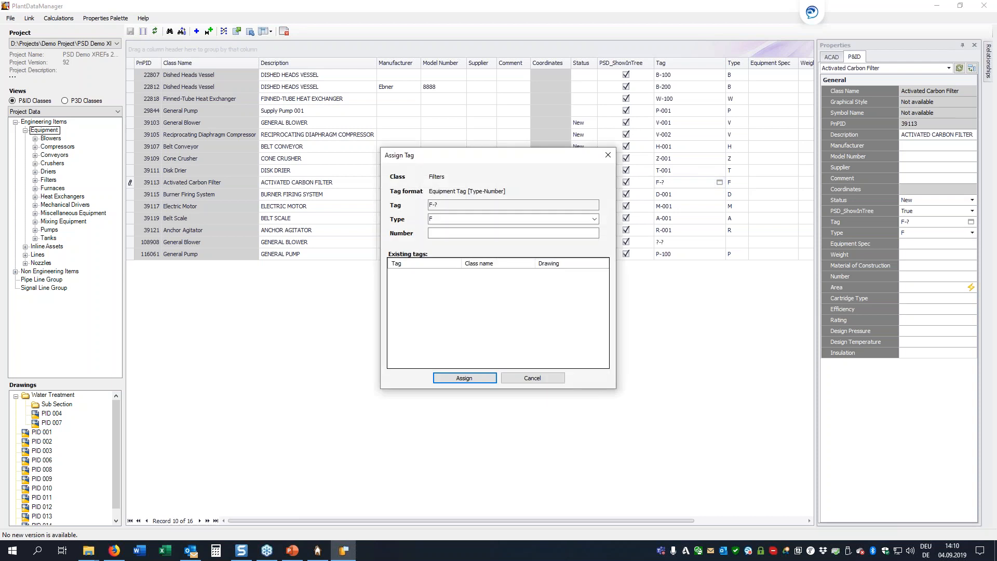
left_click(449, 232)
type("001")
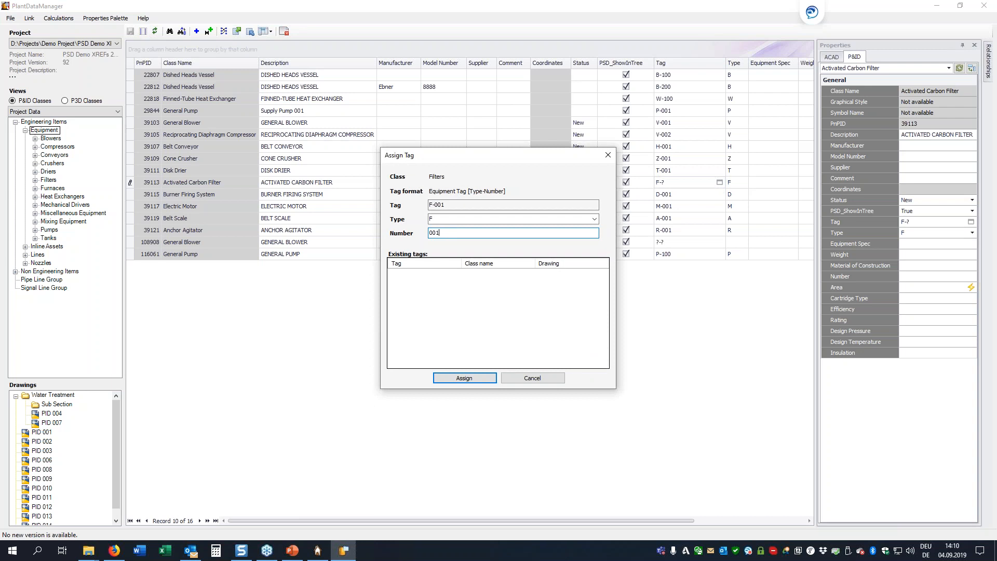
key("Return")
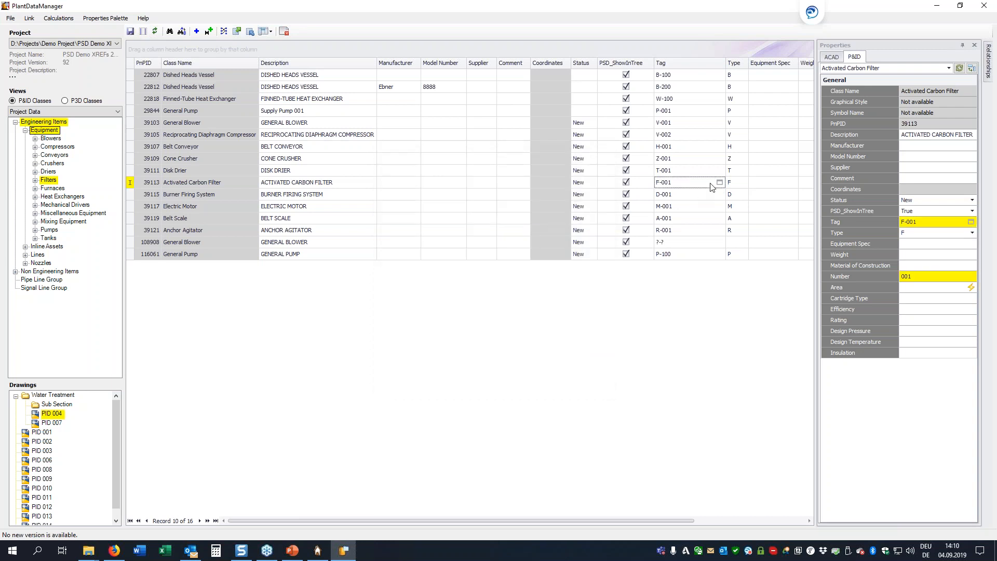
Step: Try to assign the already used number 001 to the general pump tagged P-100
left_click(677, 256)
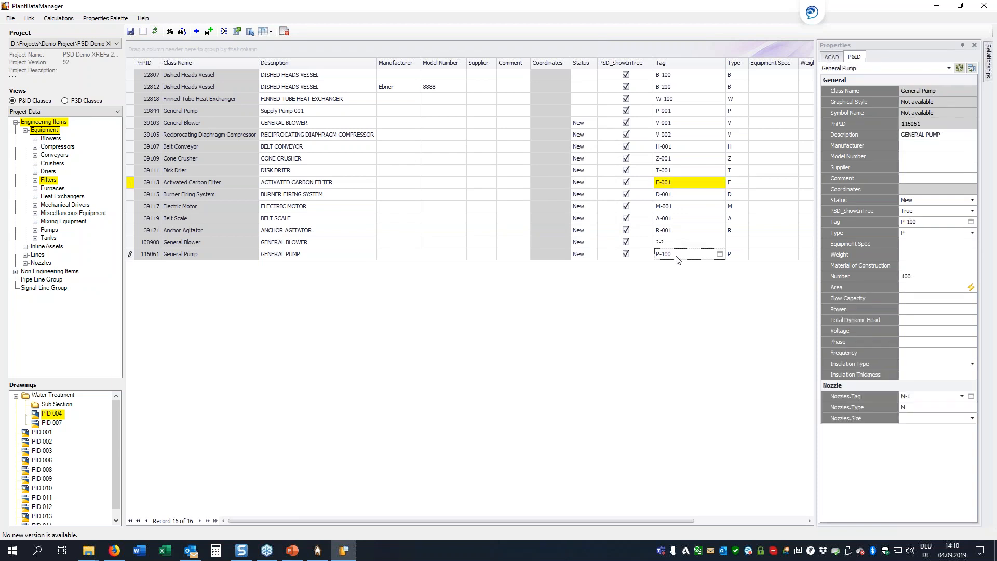
left_click(719, 254)
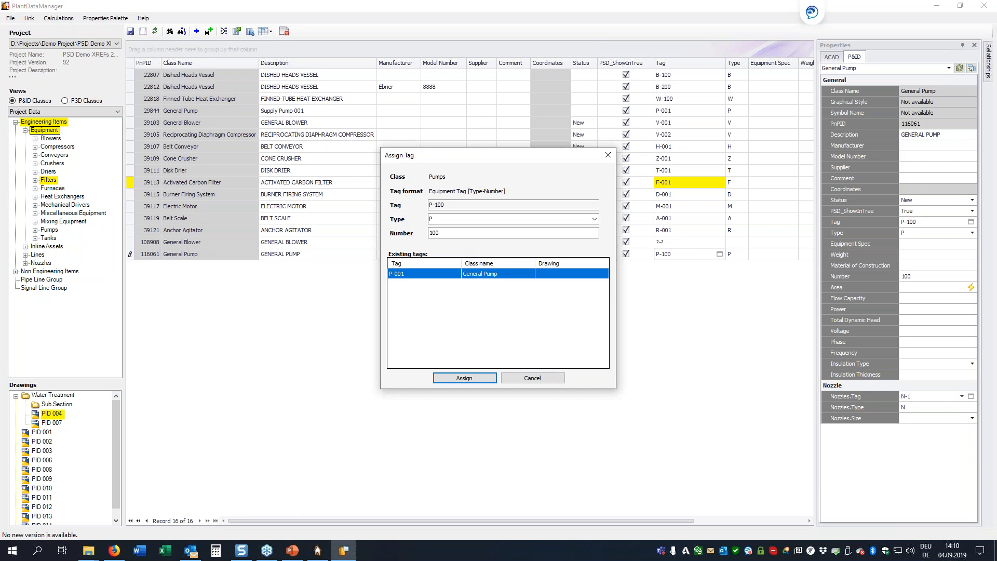
left_click_drag(459, 232, 356, 232)
type("001")
key("Return")
key("BackSpace")
key("BackSpace")
key("BackSpace")
type("1")
key("Return")
left_click(688, 245)
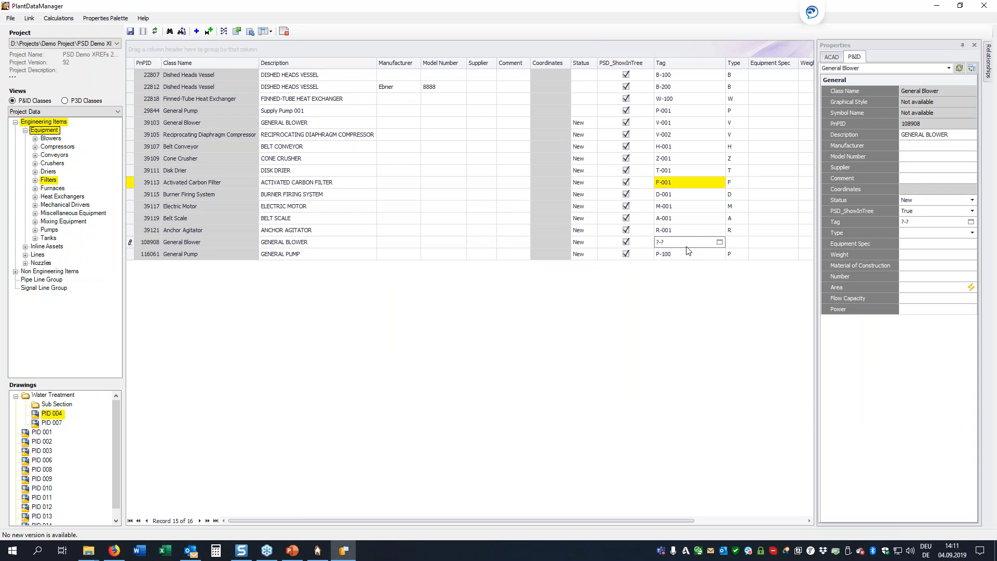
Step: Change the Cone Crusher's description to "Crusher" and the Electric Motor's description to "E. Motor"
left_click(304, 113)
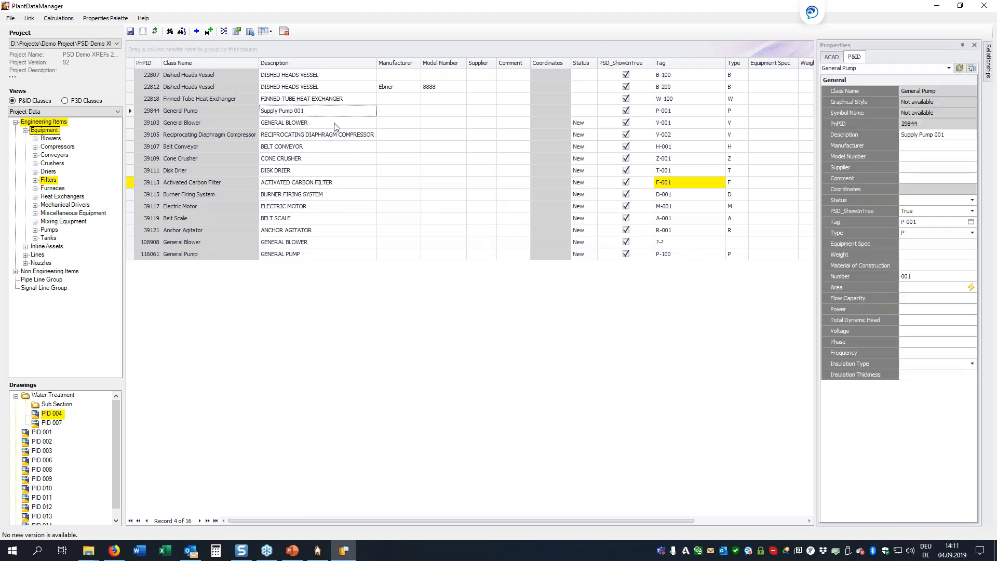
left_click(299, 159)
type("Crusher")
key("Return")
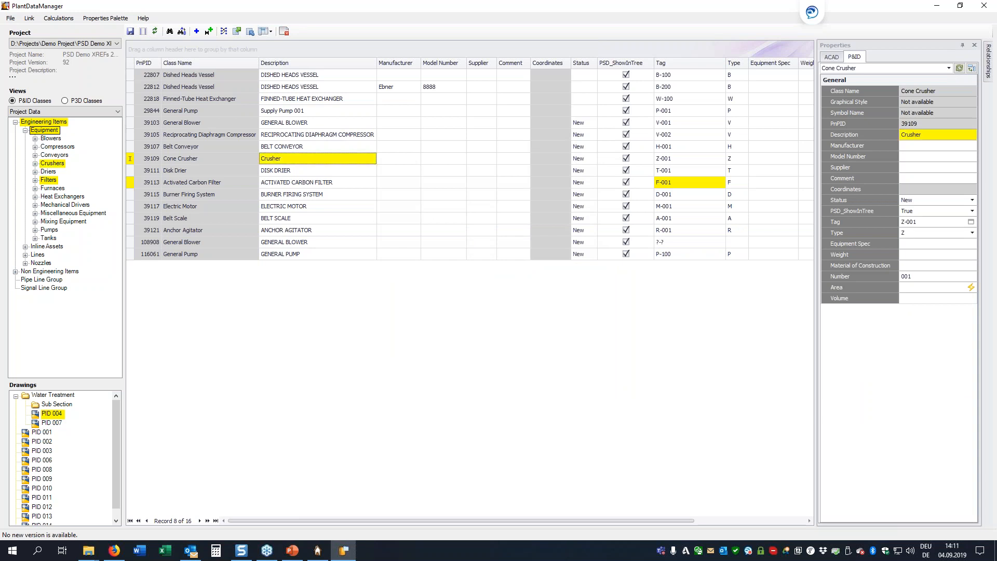
left_click(300, 206)
type("E. Motor")
key("Return")
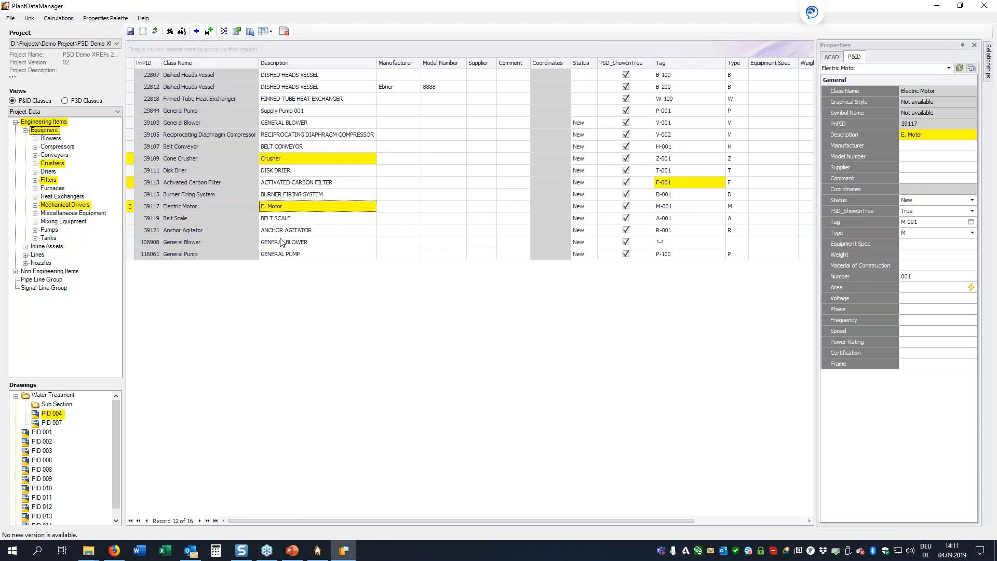
left_click(330, 208)
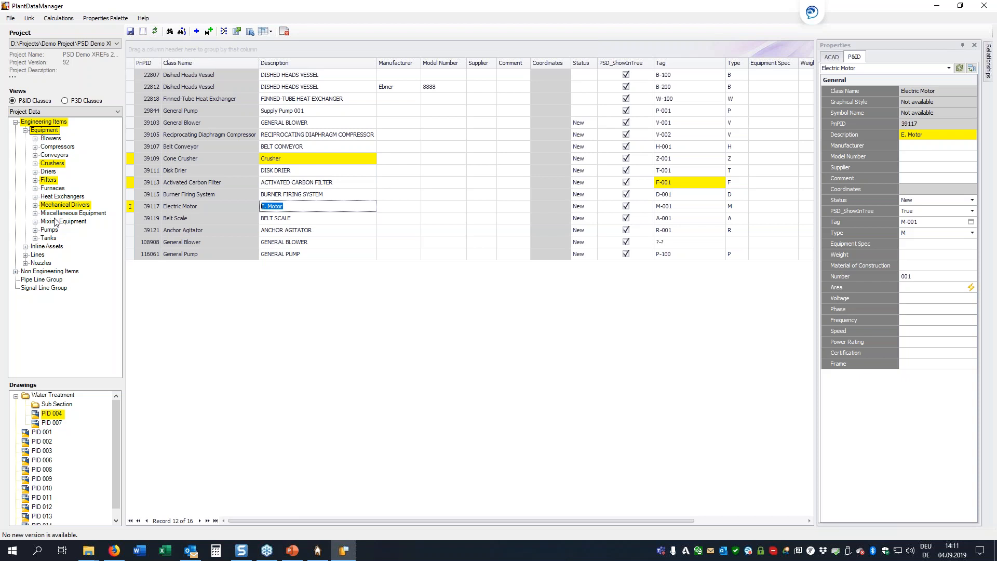
left_click(277, 197)
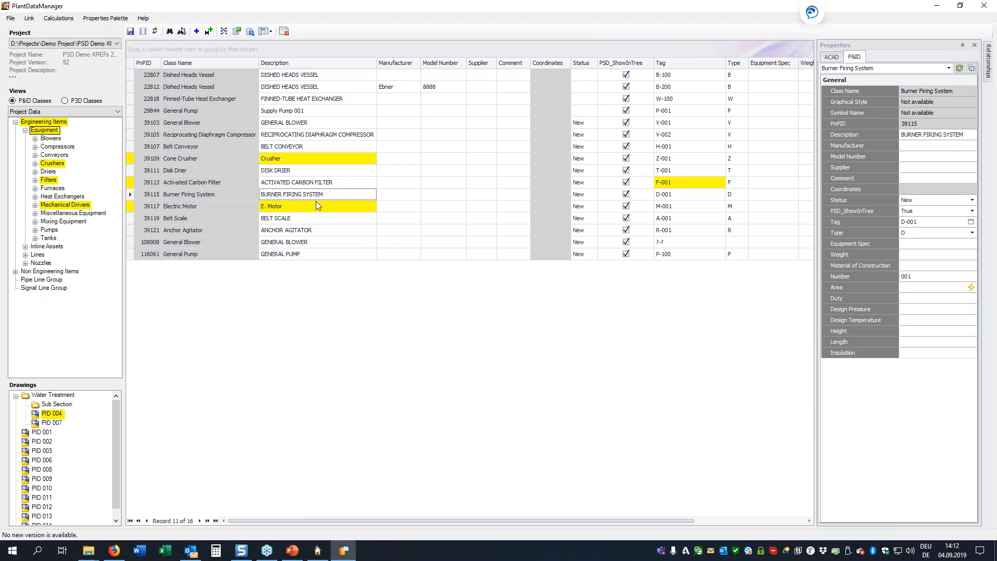
Step: Switch to the PlantReporter Reports view and display the PID Equipmentlist report
mouse_move(320, 212)
left_click(34, 109)
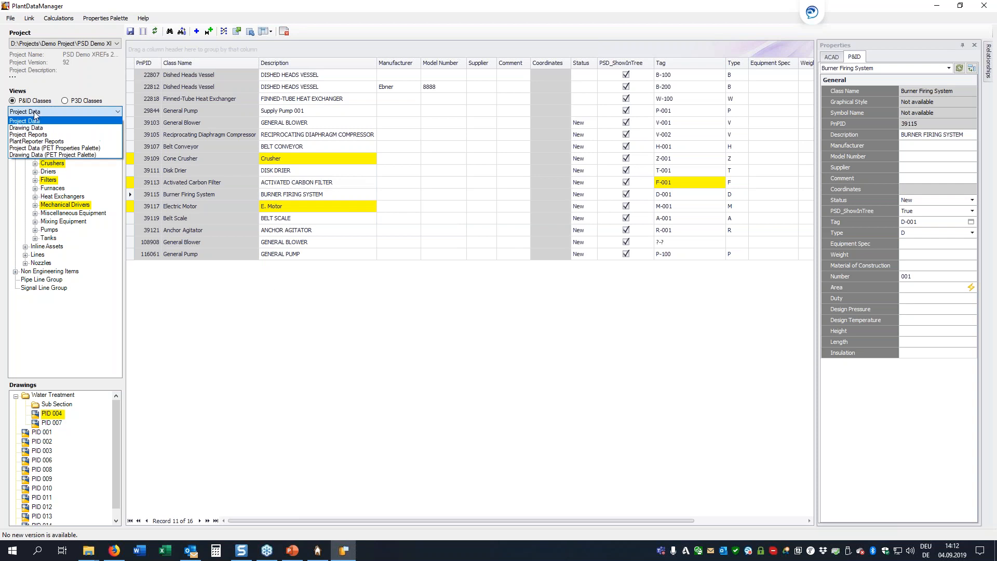
left_click(36, 141)
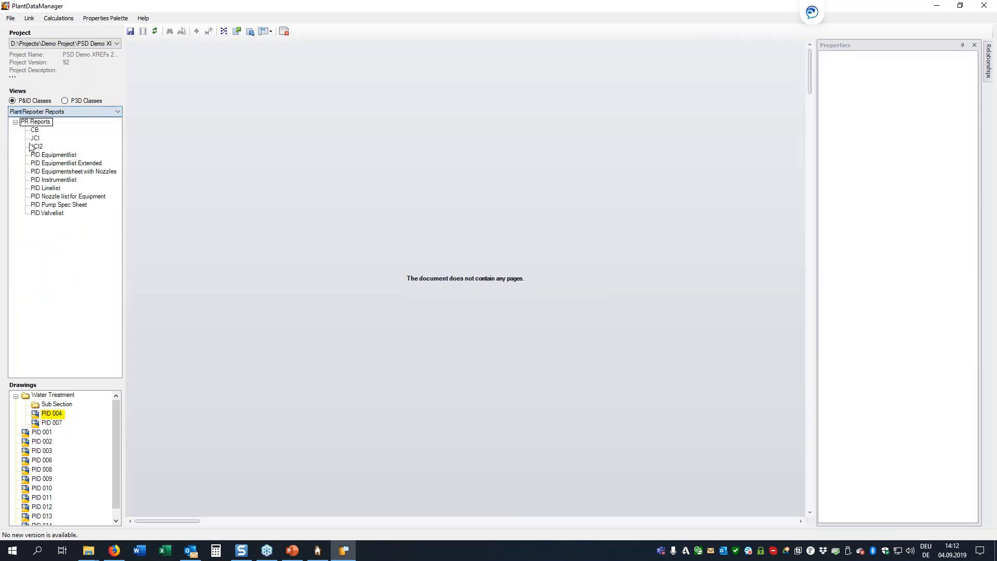
left_click(61, 155)
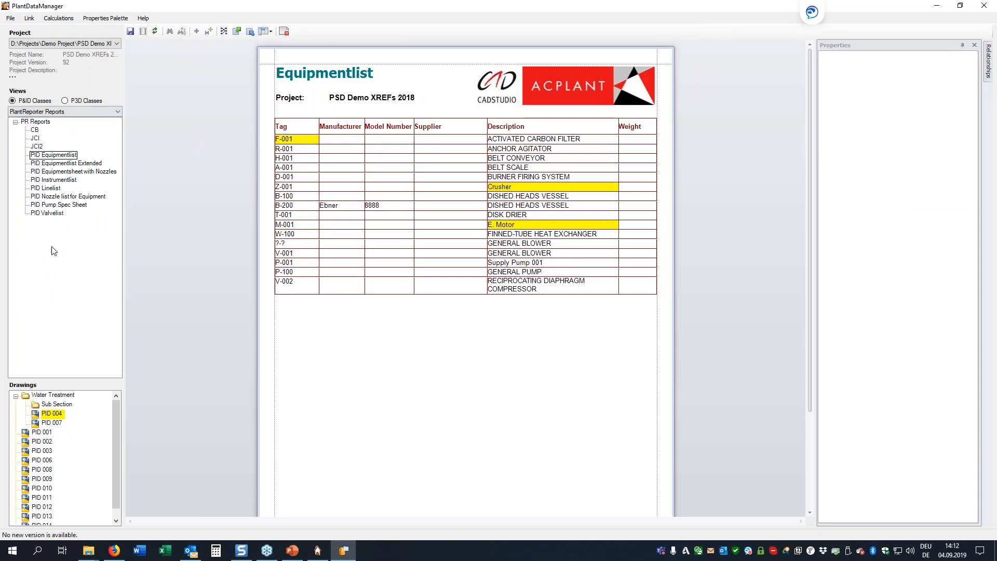
Step: Edit the description of motor M-001 directly in the equipment list report to "Electric Motor"
double_click(511, 225)
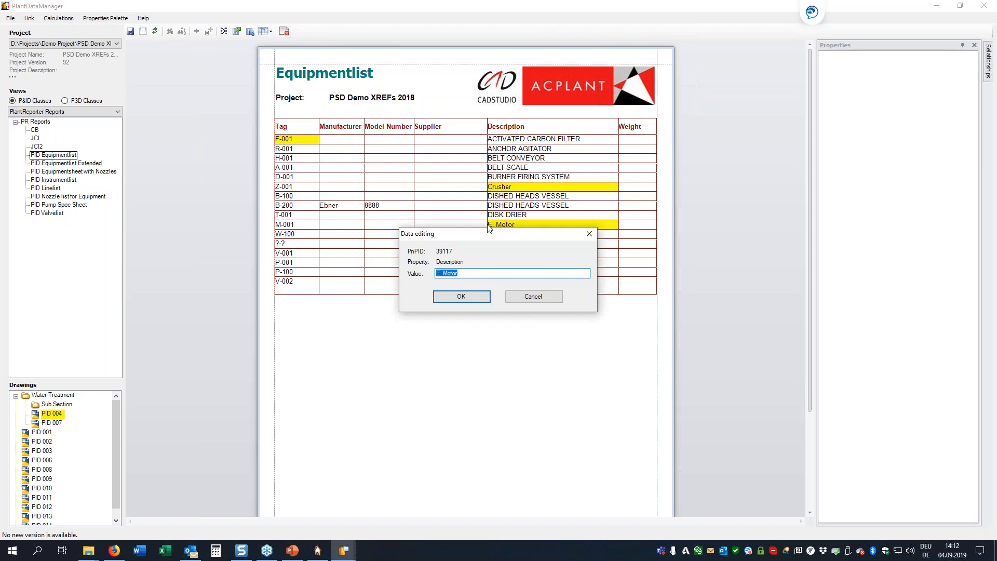
left_click(443, 274)
type("lectric")
key("Delete")
key("Return")
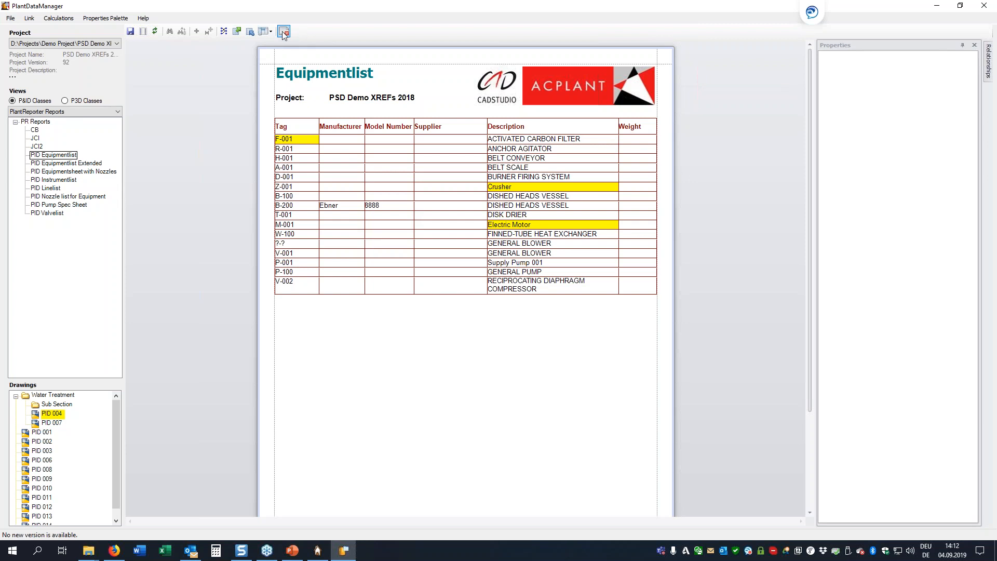
Step: Close PlantDataManager, keeping the edits, and start AutoCAD Plant 3D 2020 from PlantCenter with the P&ID Drawings folder selected
left_click(979, 11)
left_click(478, 294)
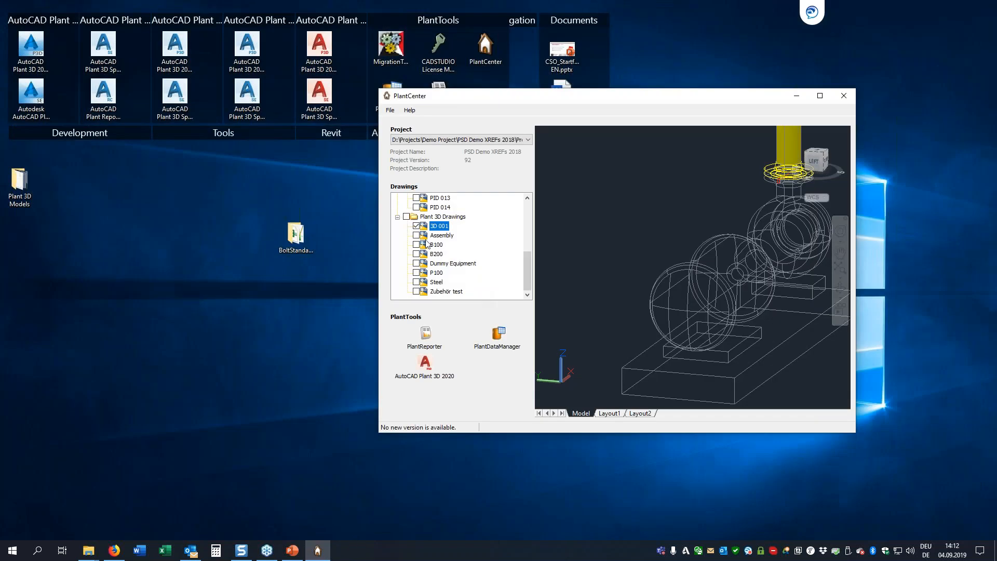
scroll(433, 227, "up", 5)
left_click(439, 198)
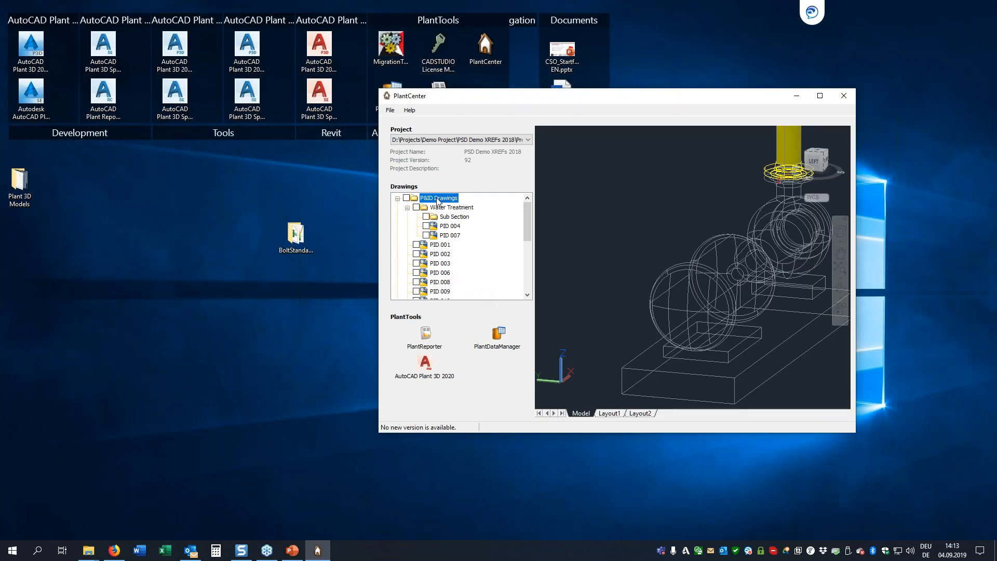
left_click(424, 364)
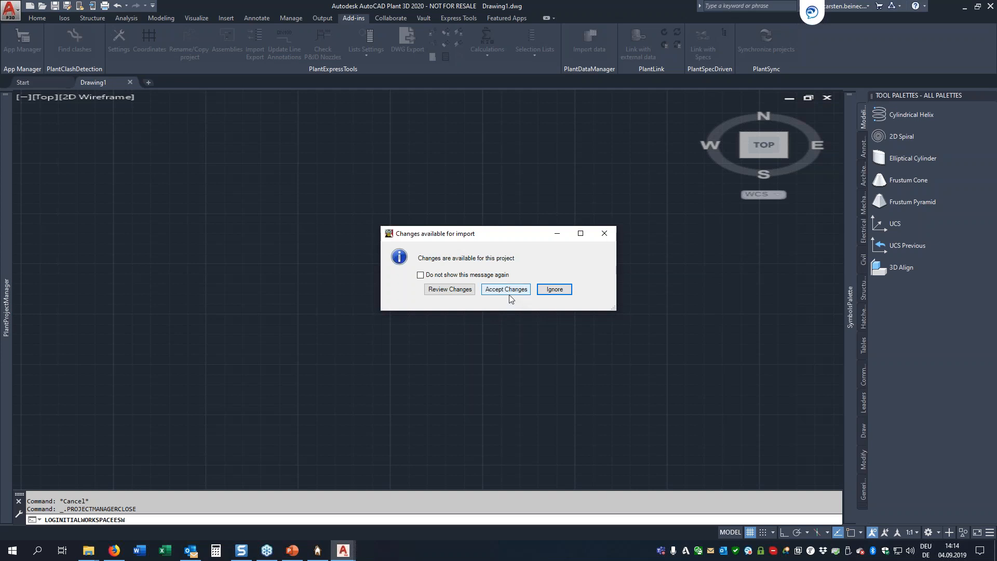
Step: Open the project changes available for import for review, and examine the modified equipment values and the options for a single change
left_click(452, 294)
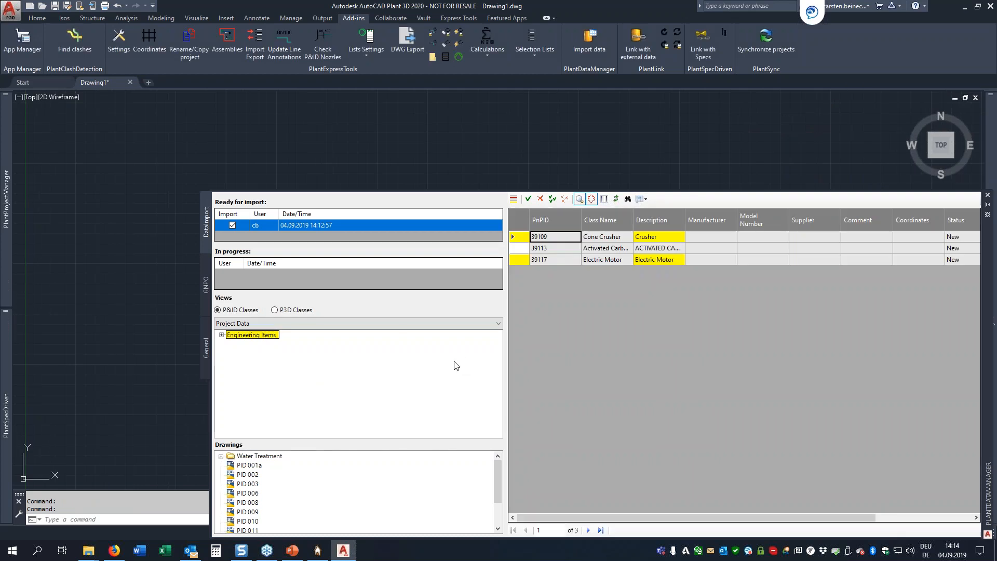
left_click(221, 335)
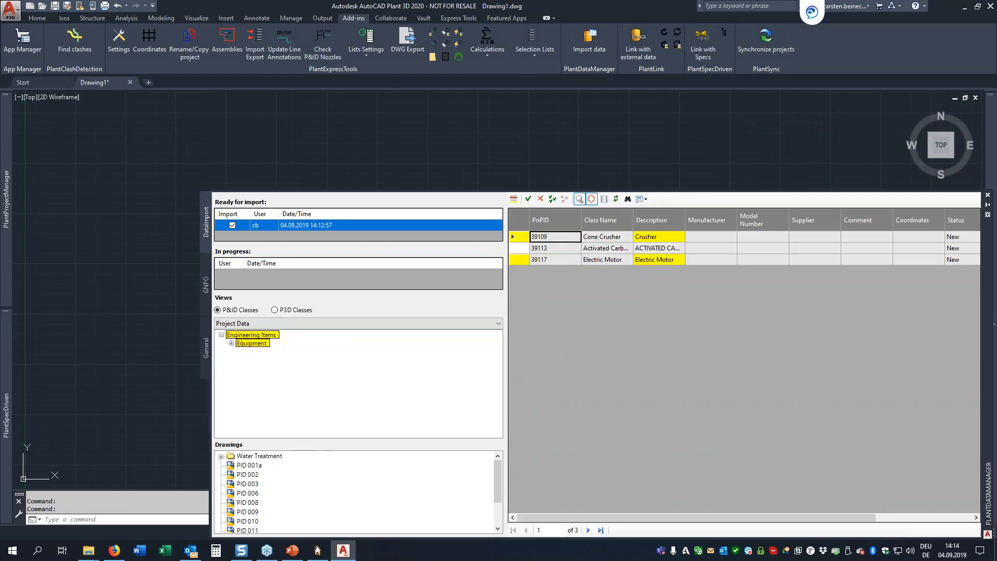
left_click_drag(678, 516, 723, 516)
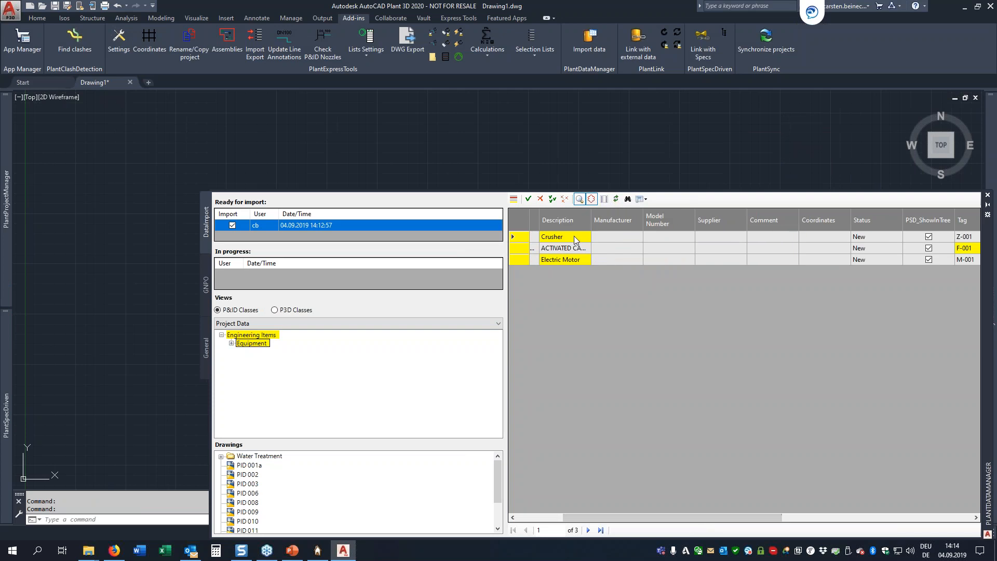
mouse_move(575, 237)
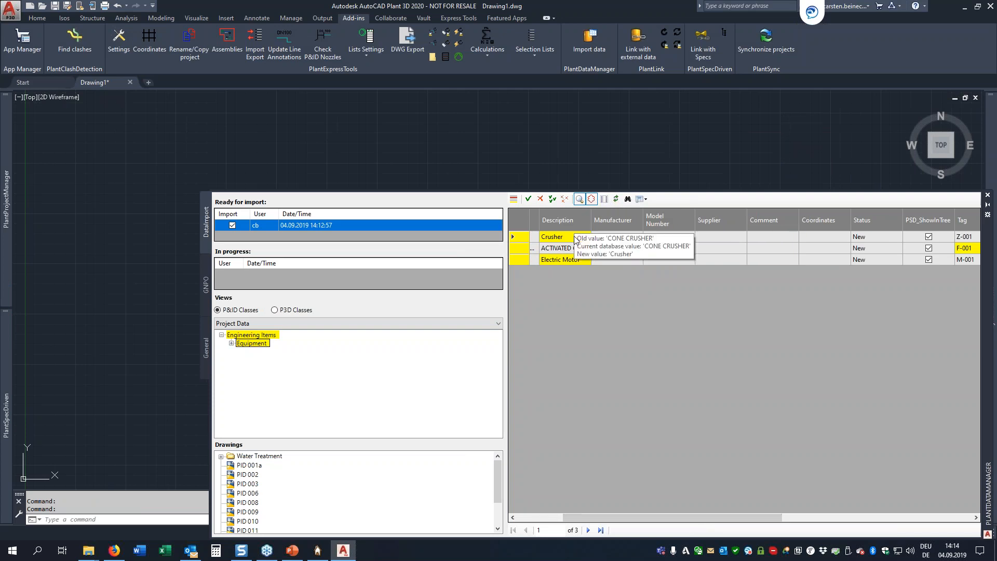
left_click_drag(771, 517, 635, 503)
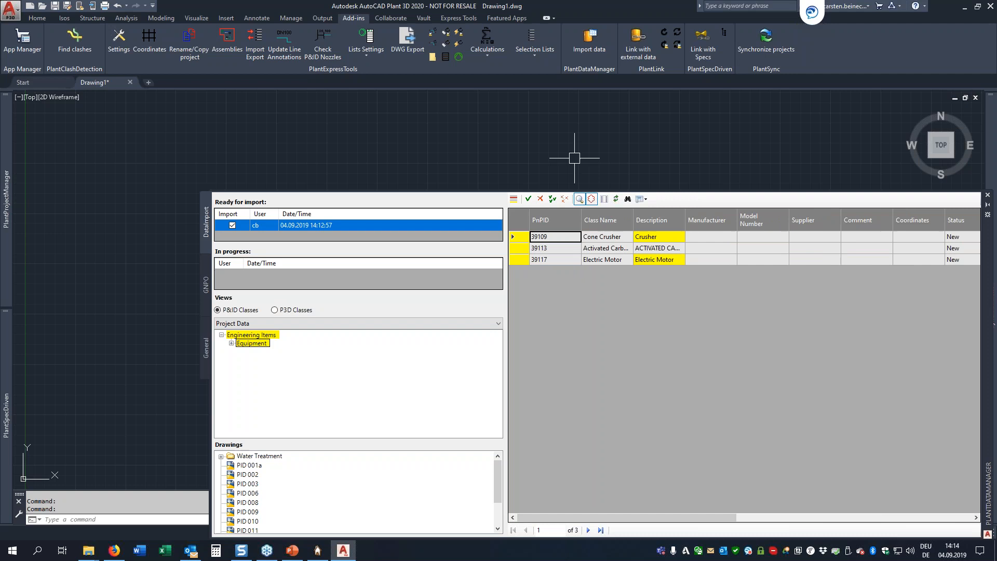
right_click(649, 236)
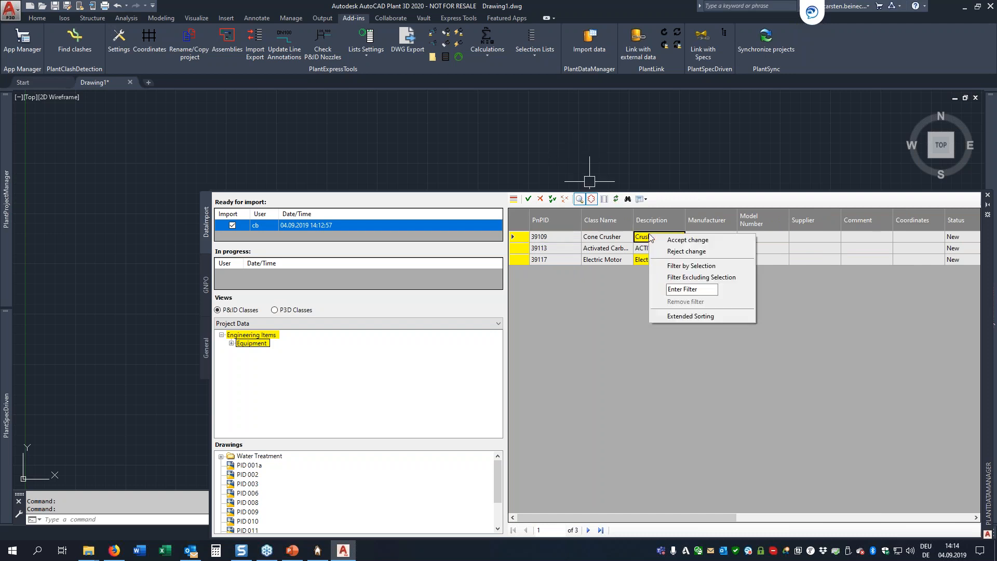
left_click(596, 294)
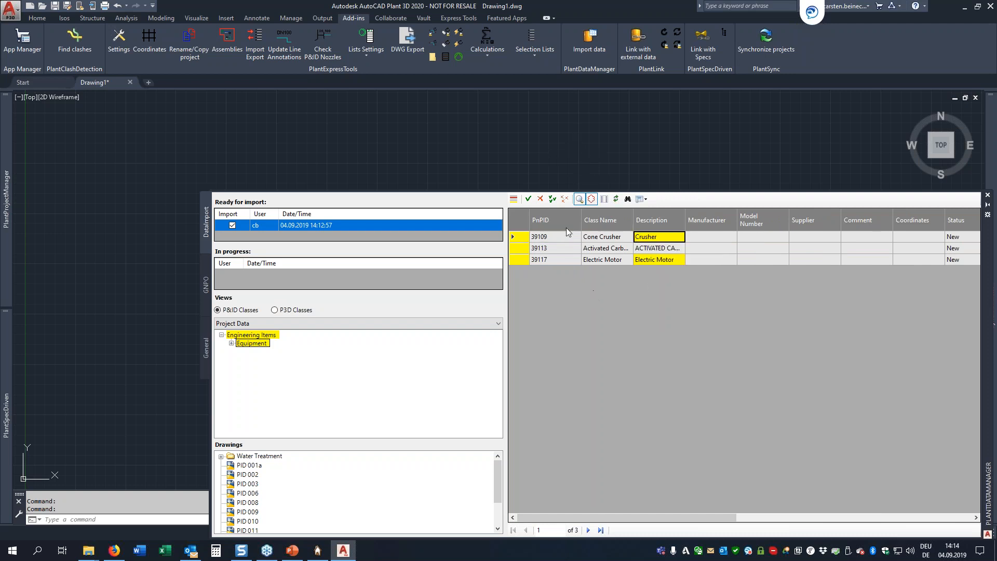
Step: Accept all pending equipment changes into the project, confirm the import, and close the PlantDataManager palette
left_click(553, 200)
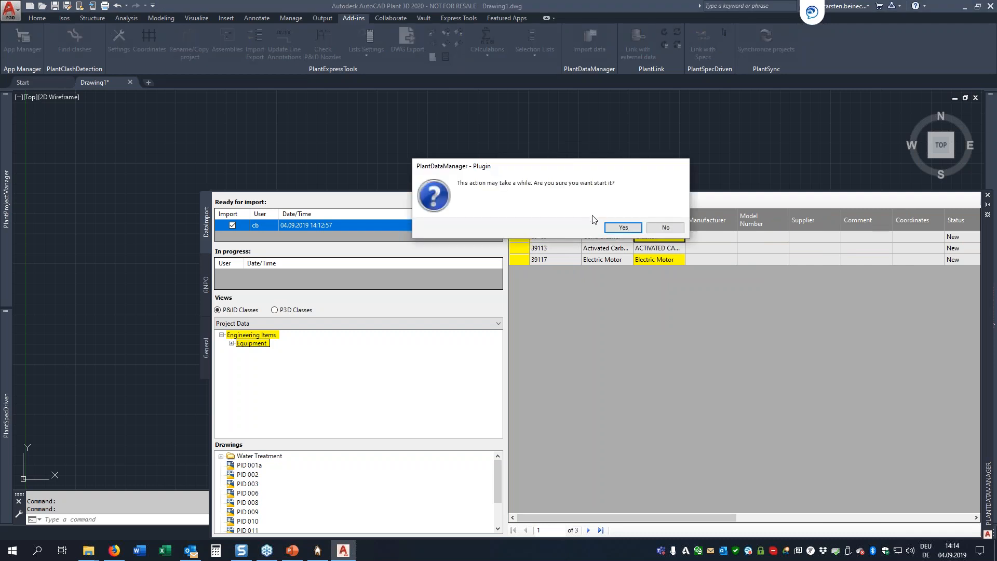
left_click(623, 228)
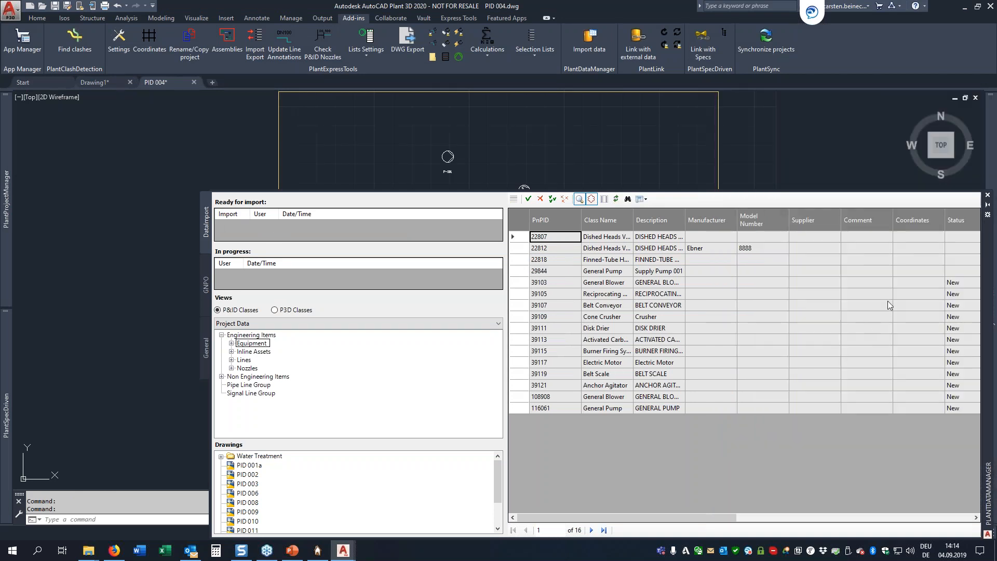
left_click(988, 195)
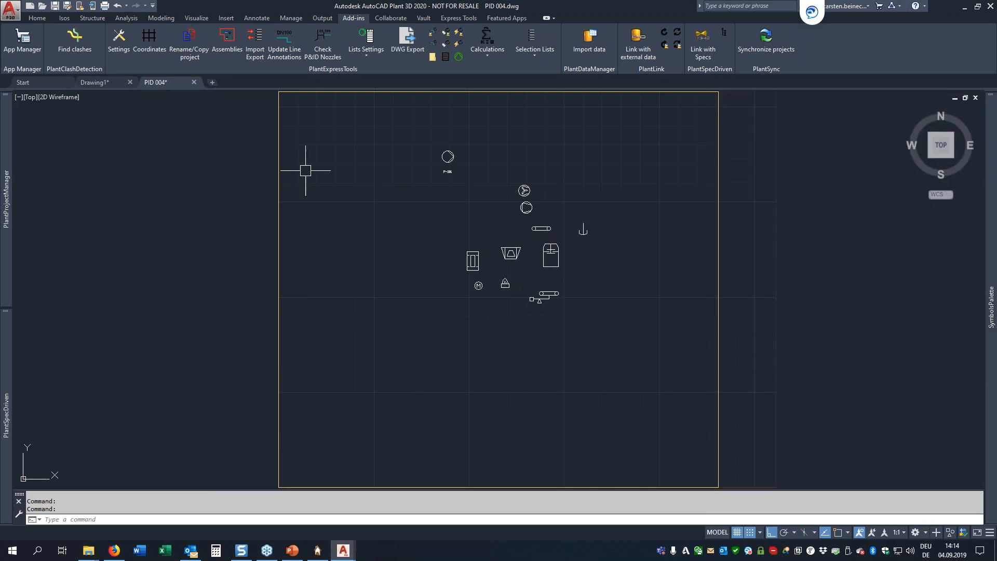
Step: Close the PID 004 drawing and exit AutoCAD Plant 3D to return to PlantCenter
left_click(194, 83)
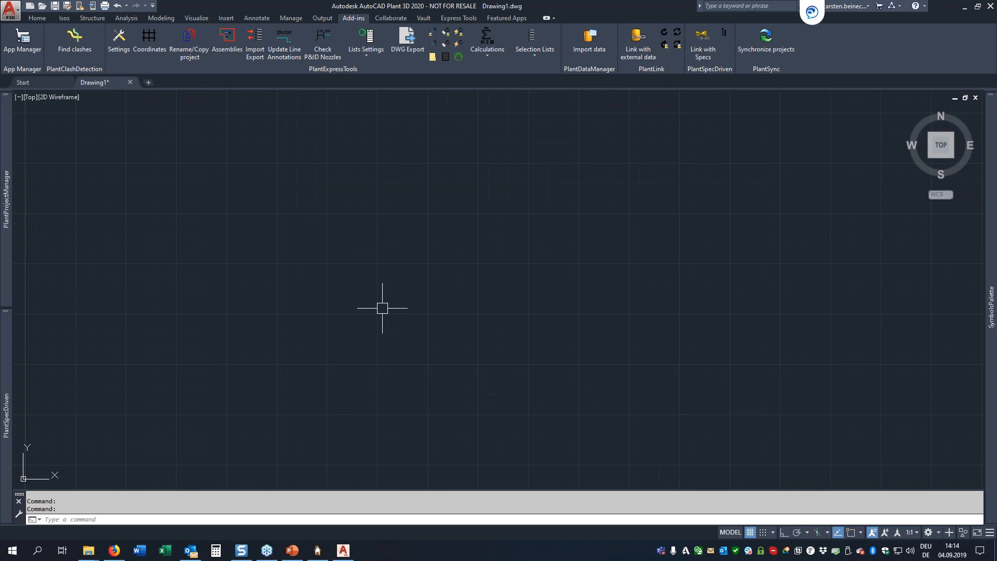
left_click(991, 9)
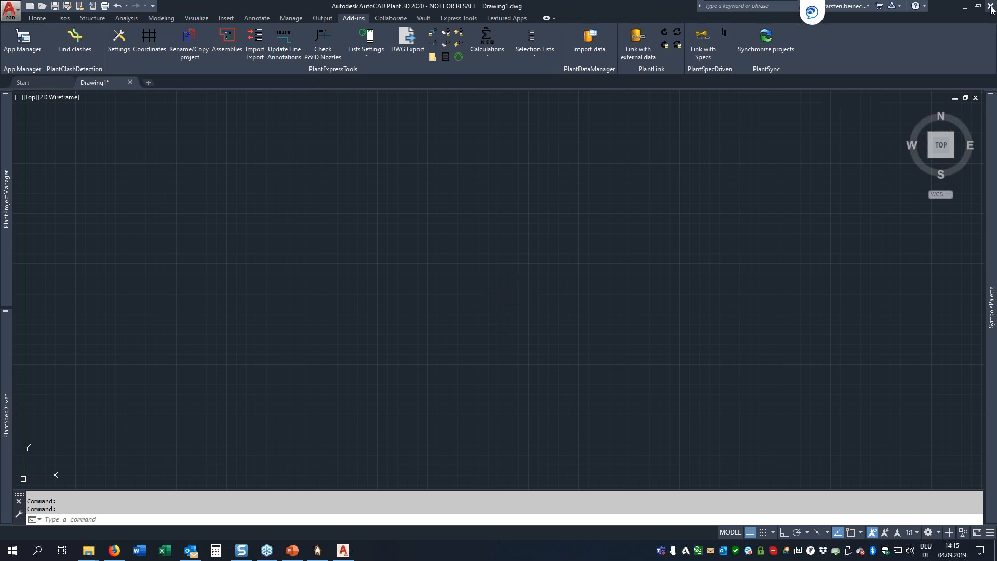
left_click(507, 297)
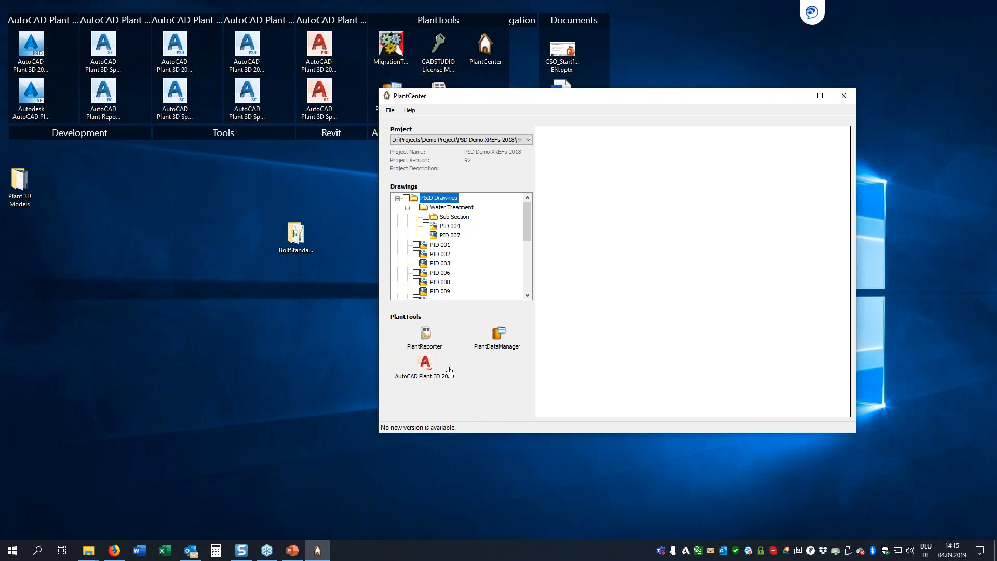
Step: Start PlantReporter from PlantCenter and choose the PID Equipmentlist report configuration
left_click(429, 337)
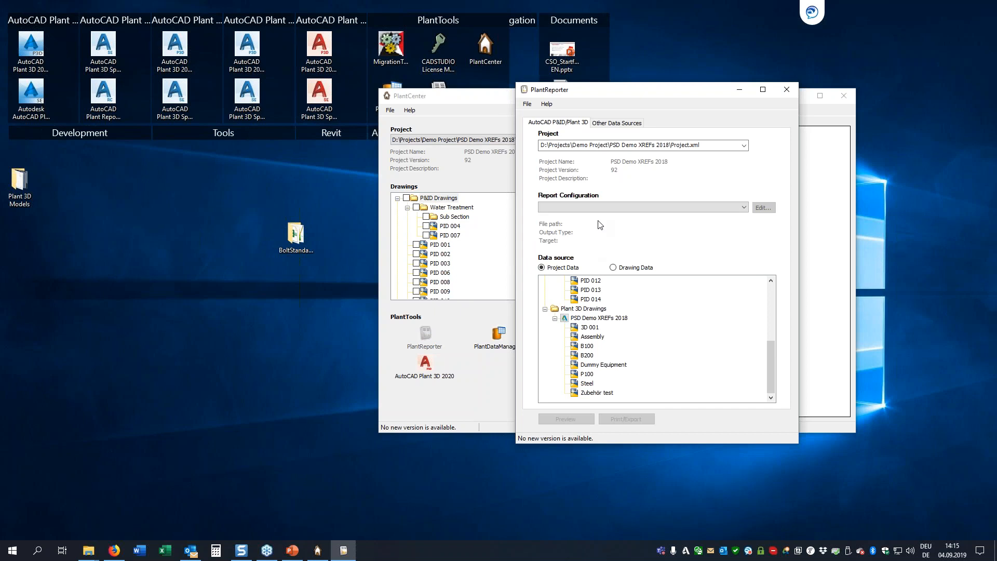
left_click(574, 209)
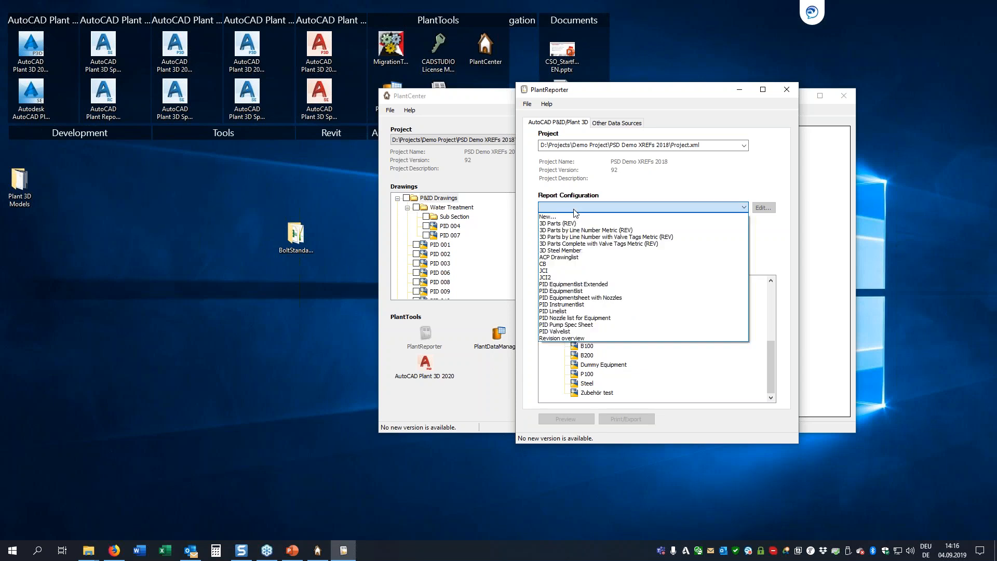
left_click(572, 294)
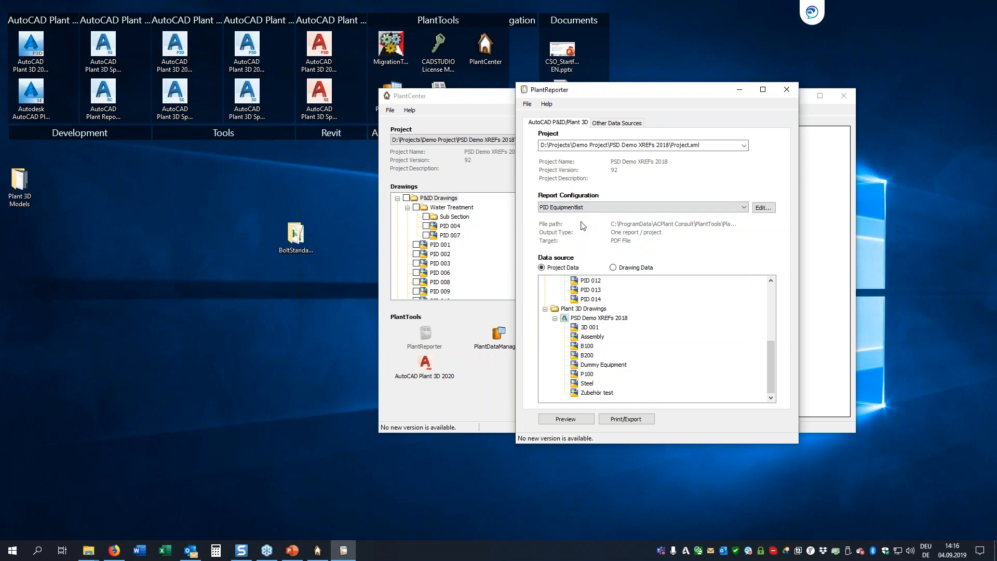
Step: Export the equipment list report of the project data as new revision D
left_click(624, 421)
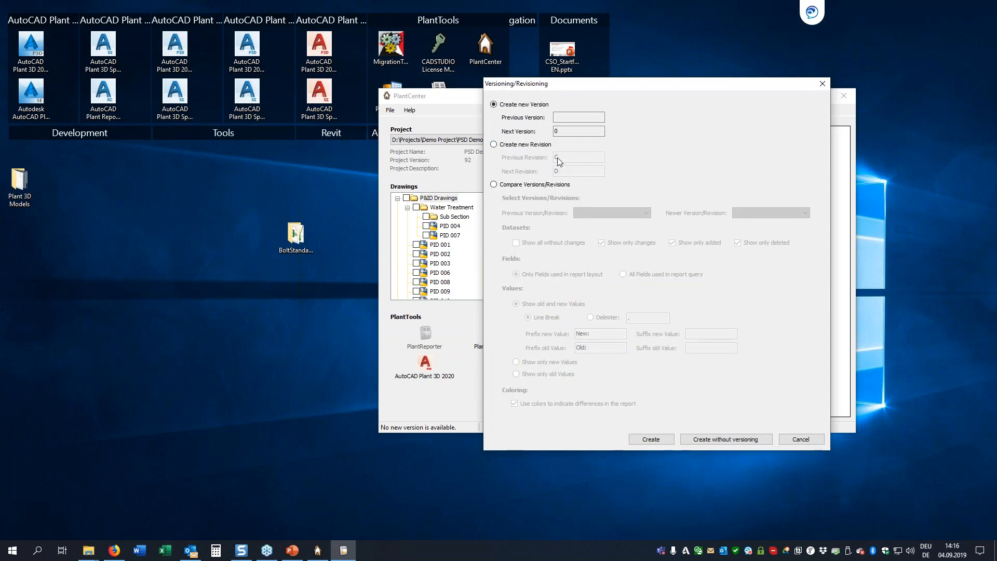
left_click(525, 146)
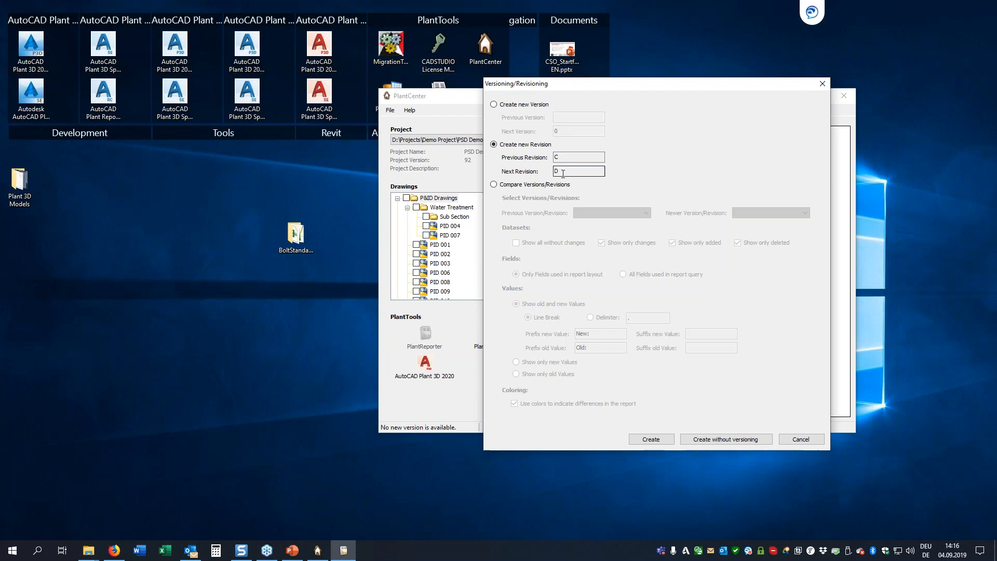
left_click(664, 443)
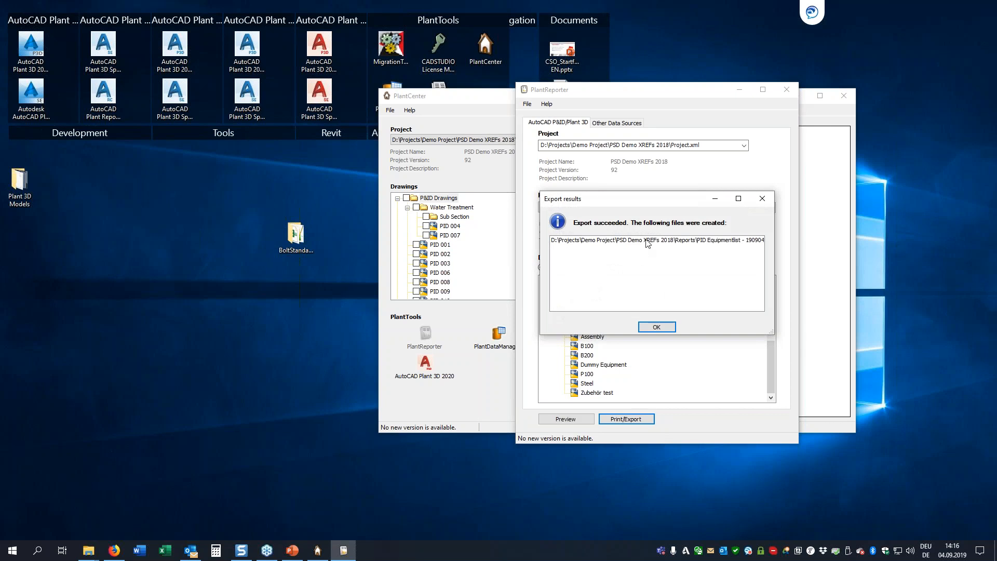
Step: Open the exported revision D equipment list PDF, examine its revision entry and equipment descriptions, and close it along with the export results
triple_click(647, 243)
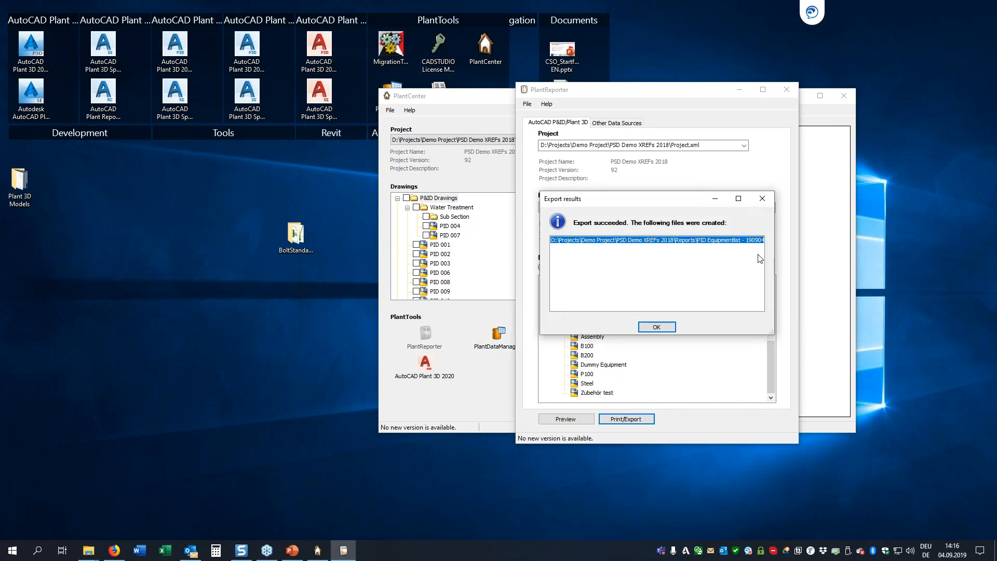
left_click_drag(774, 247, 881, 249)
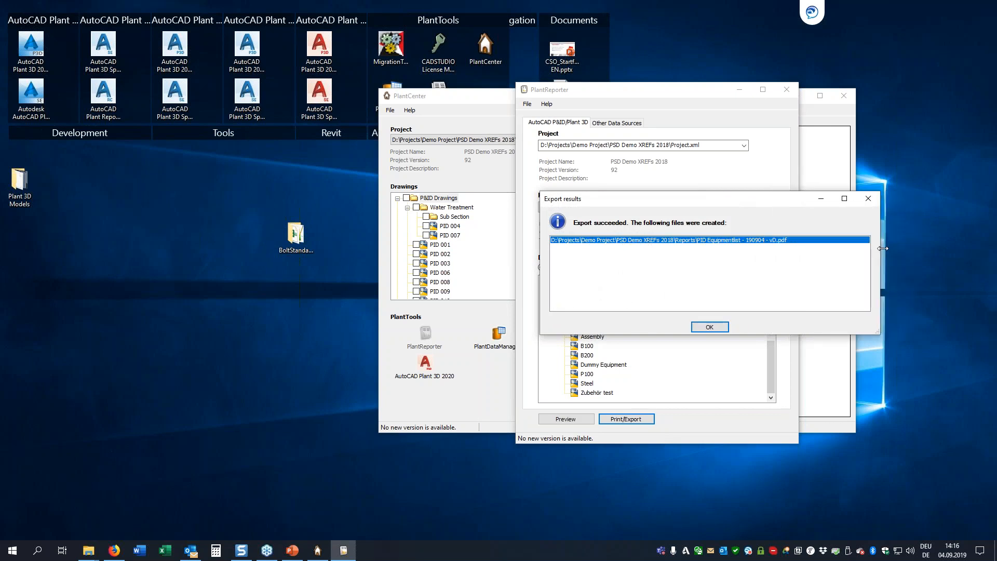
double_click(777, 244)
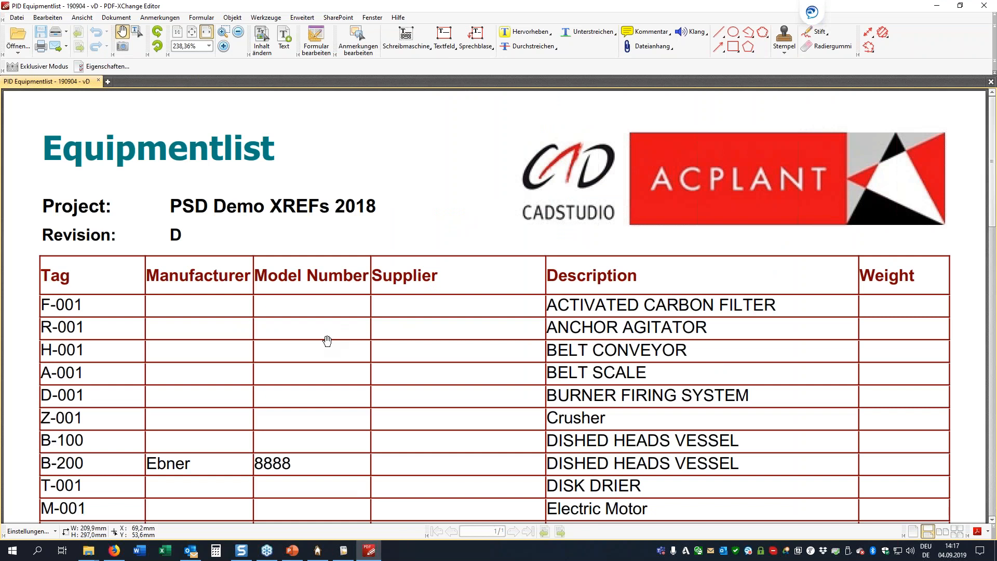
scroll(543, 327, "down", 5)
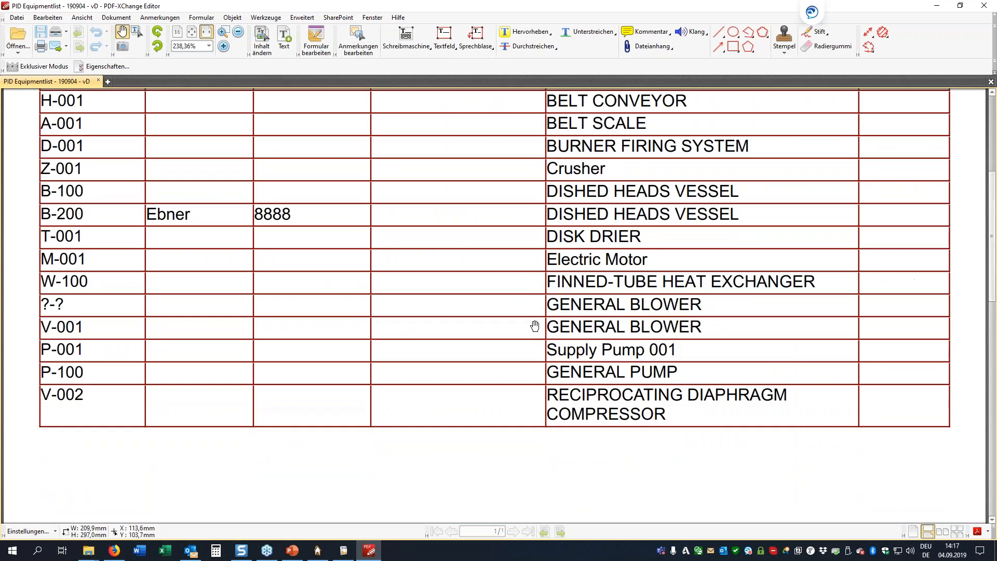
scroll(535, 326, "up", 5)
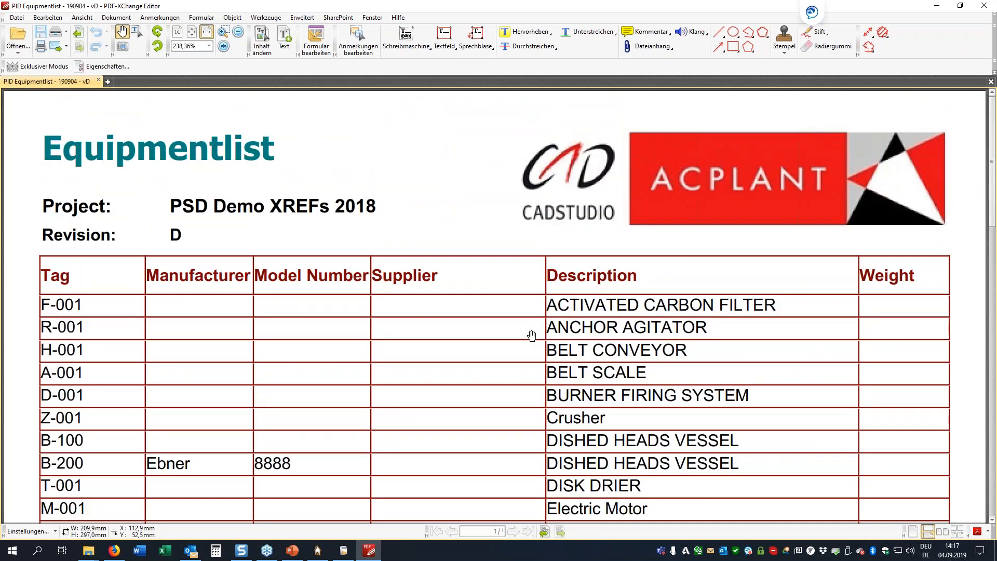
scroll(532, 335, "down", 3)
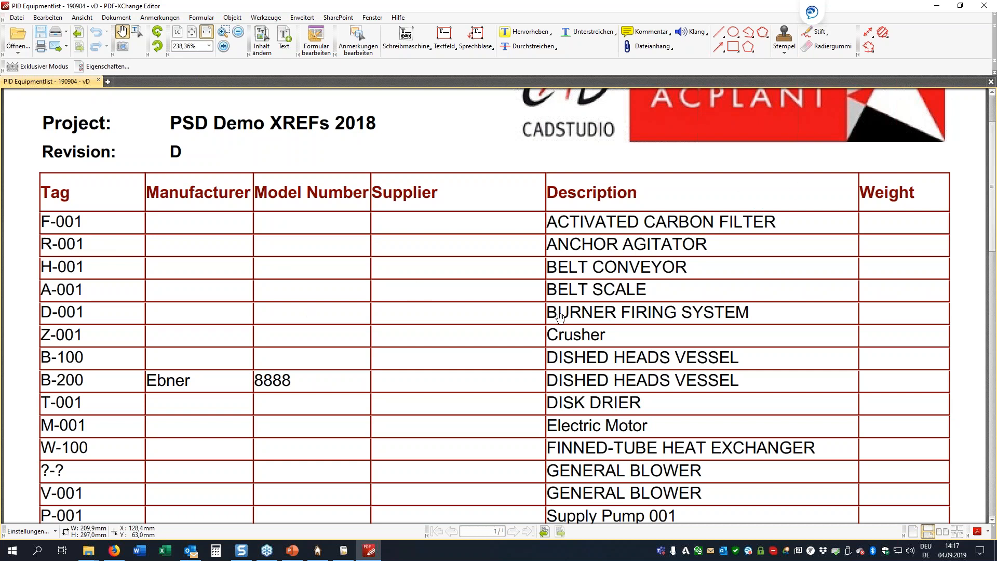
scroll(317, 184, "down", 4, "ctrl")
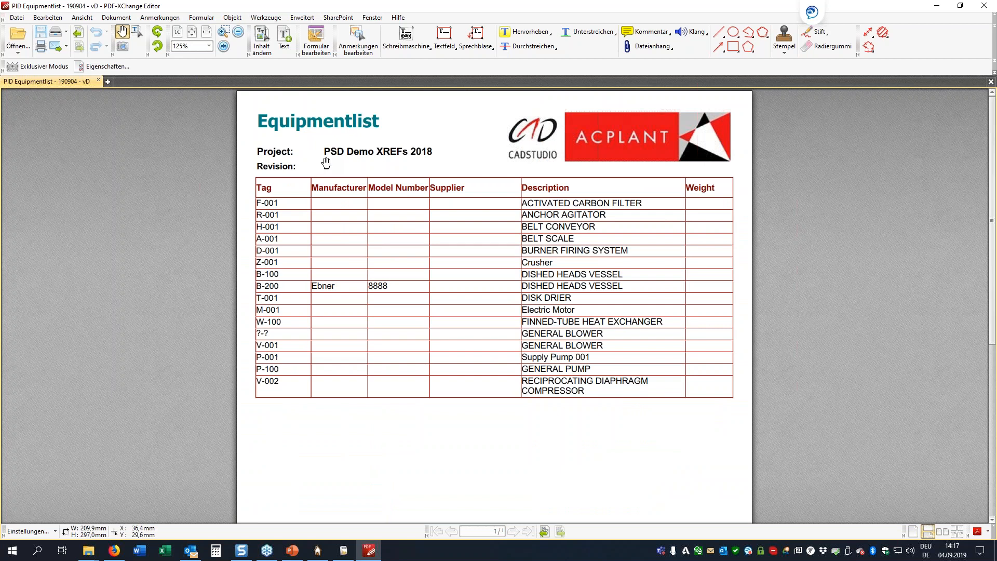
scroll(326, 163, "up", 3, "ctrl")
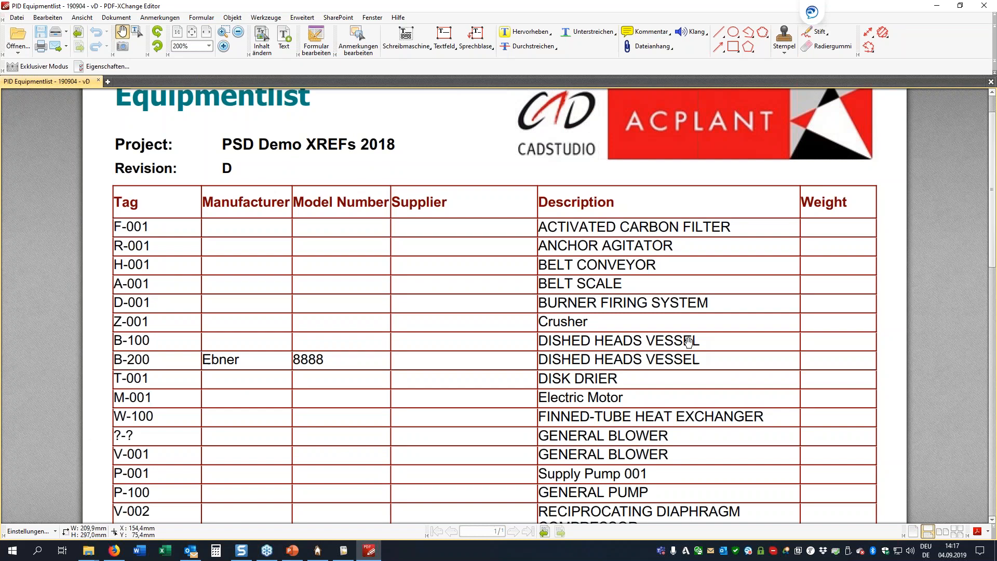
scroll(688, 342, "down", 4)
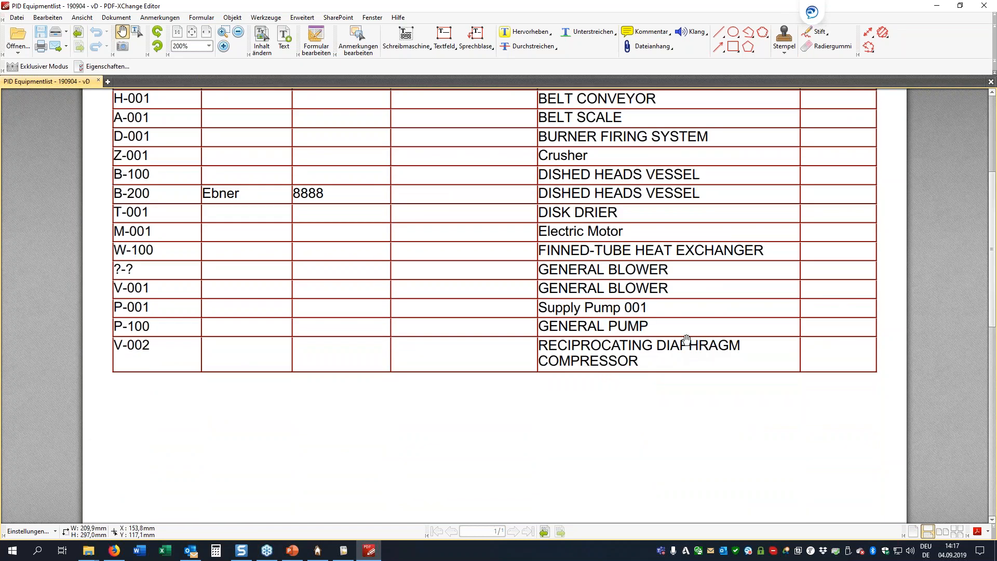
scroll(689, 342, "up", 4)
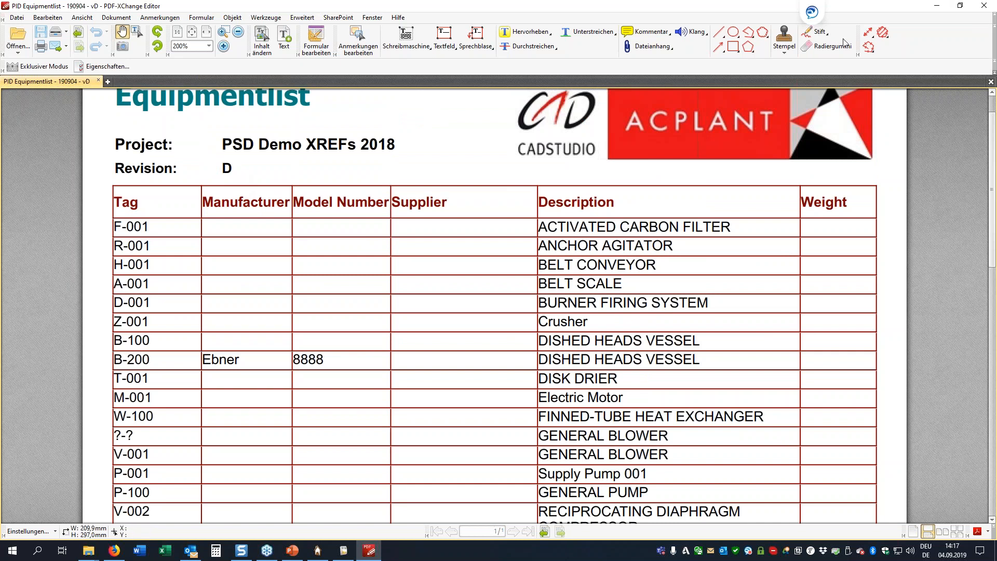
left_click(986, 6)
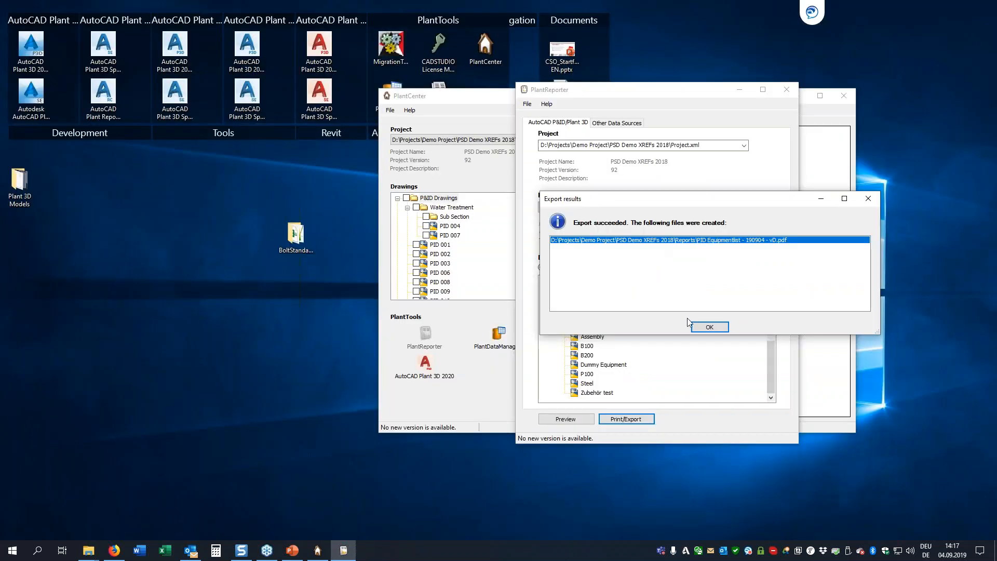
left_click(709, 327)
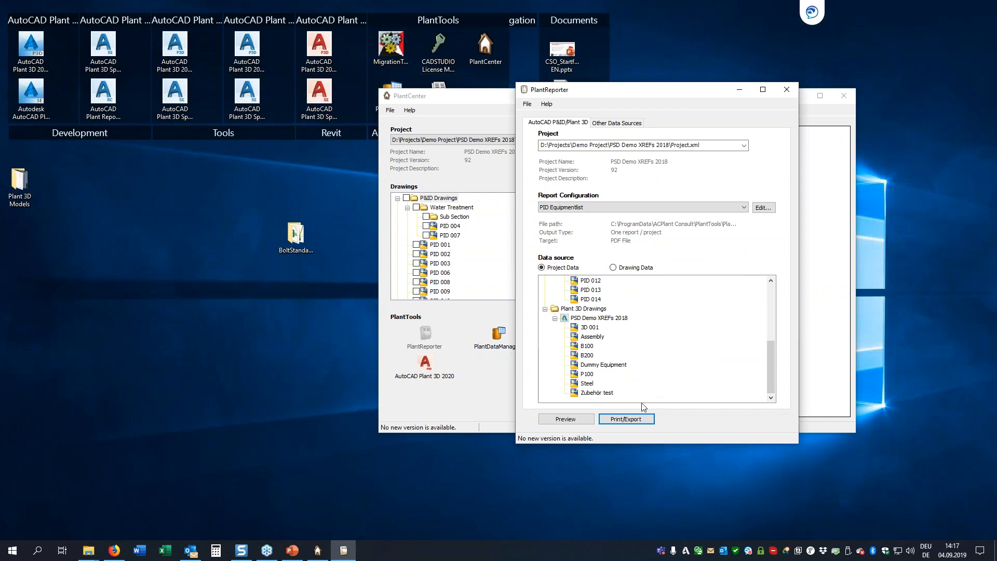
Step: Export an equipment list report comparing revision A with revision D, with datasets without changes also shown
left_click(642, 421)
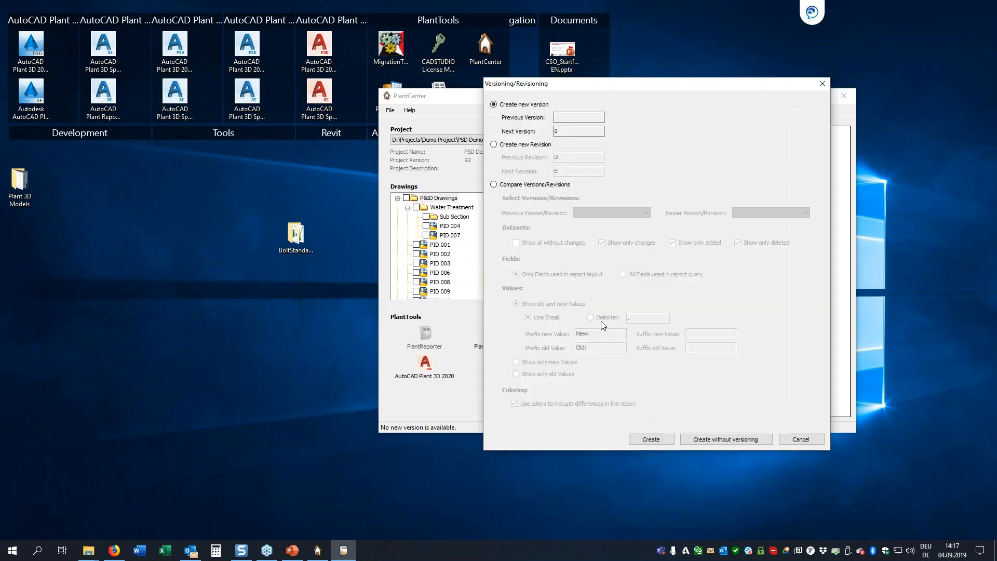
left_click(516, 186)
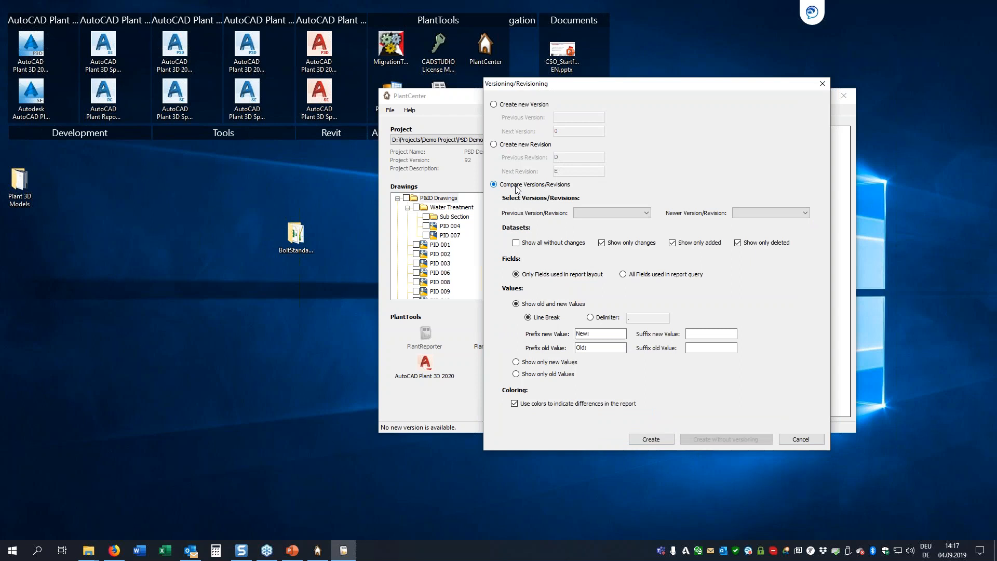
left_click(596, 215)
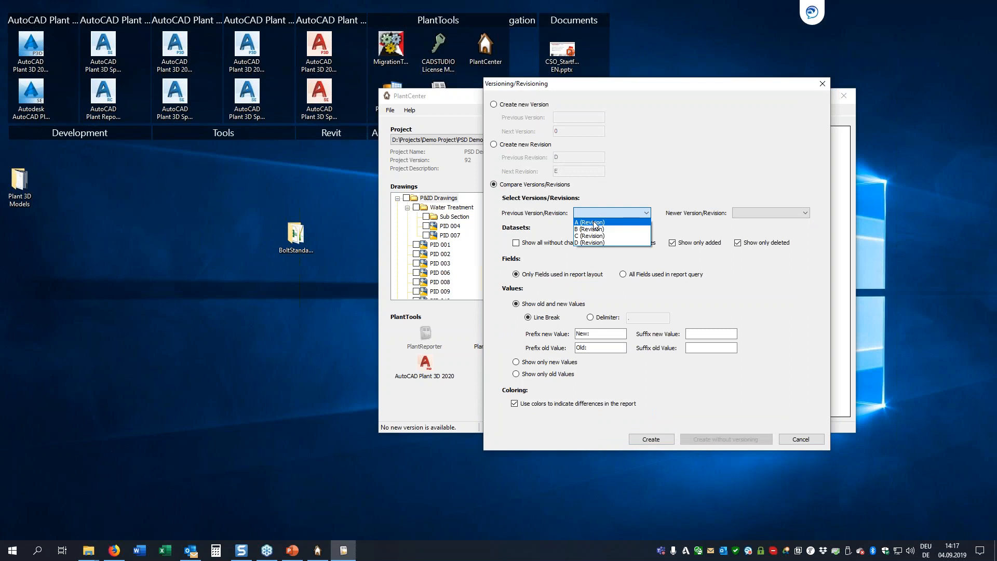
left_click(594, 222)
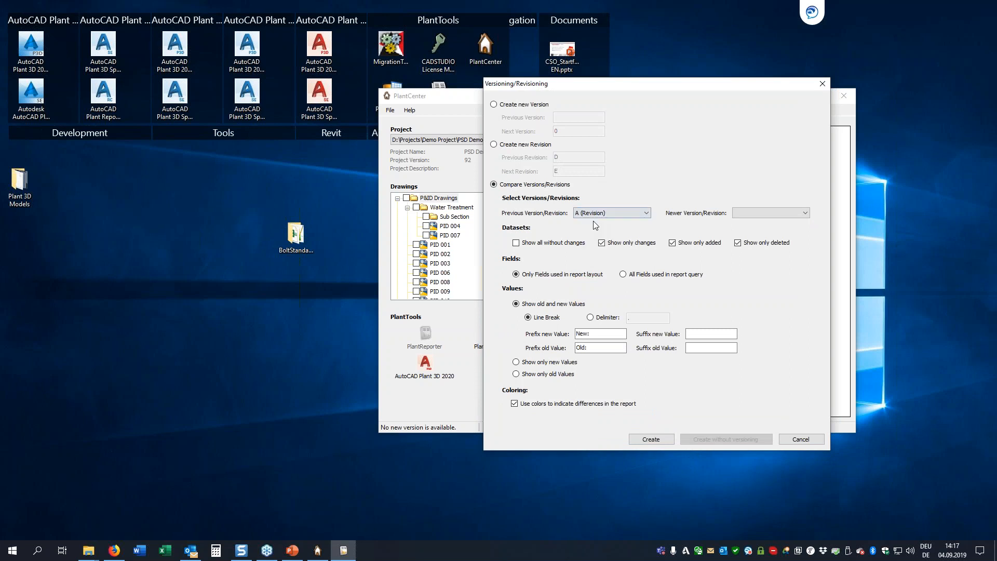
left_click(754, 214)
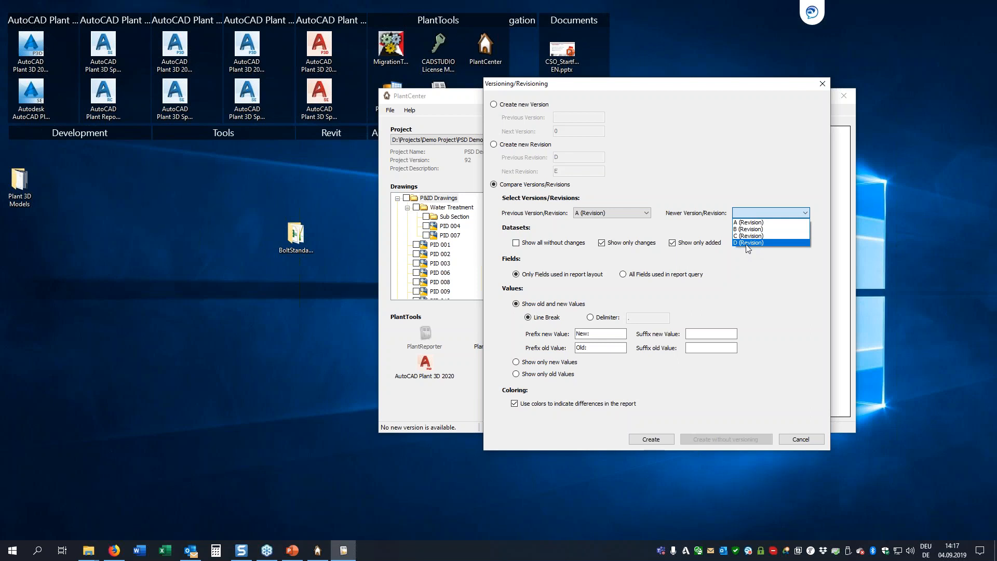
left_click(746, 243)
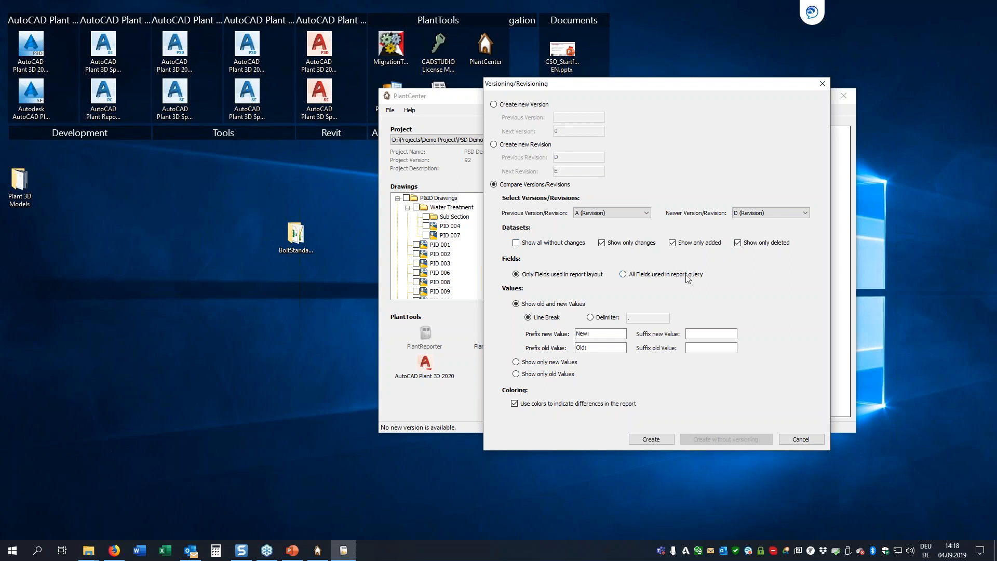
left_click(552, 243)
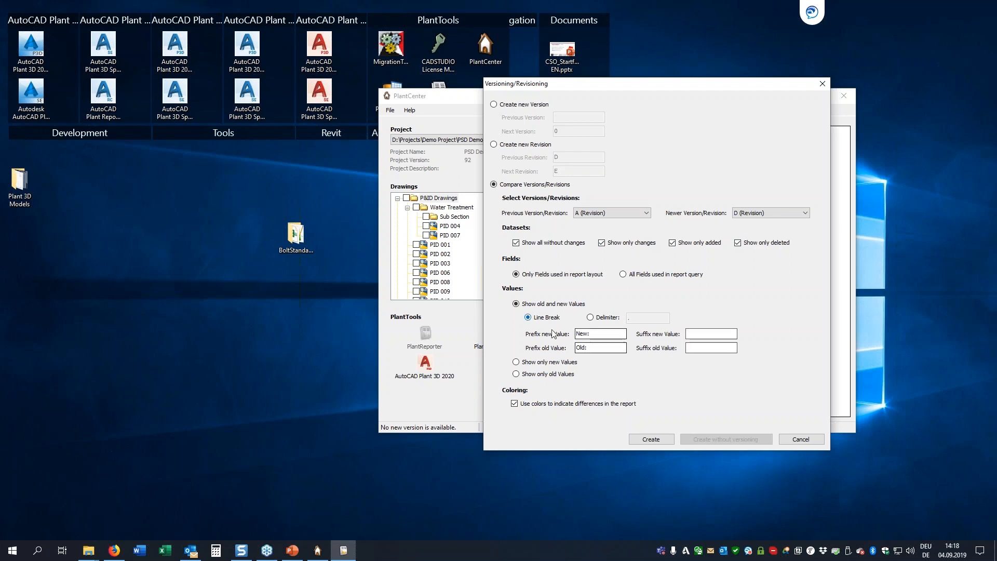
left_click(656, 440)
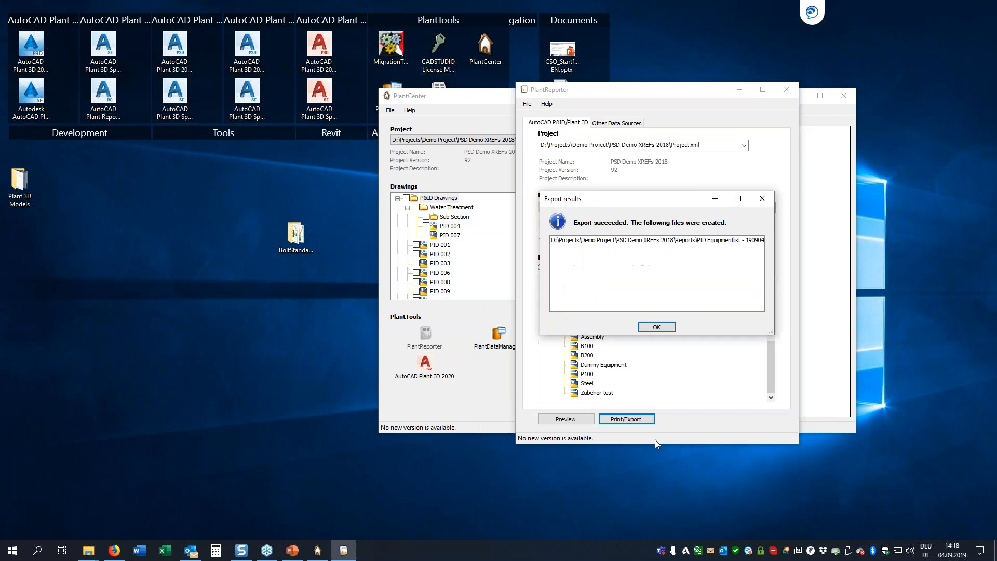
Step: Open the revision A versus D comparison PDF, examine the colour-marked differences, and close the PDF, the export results and PlantReporter
left_click_drag(775, 243, 852, 243)
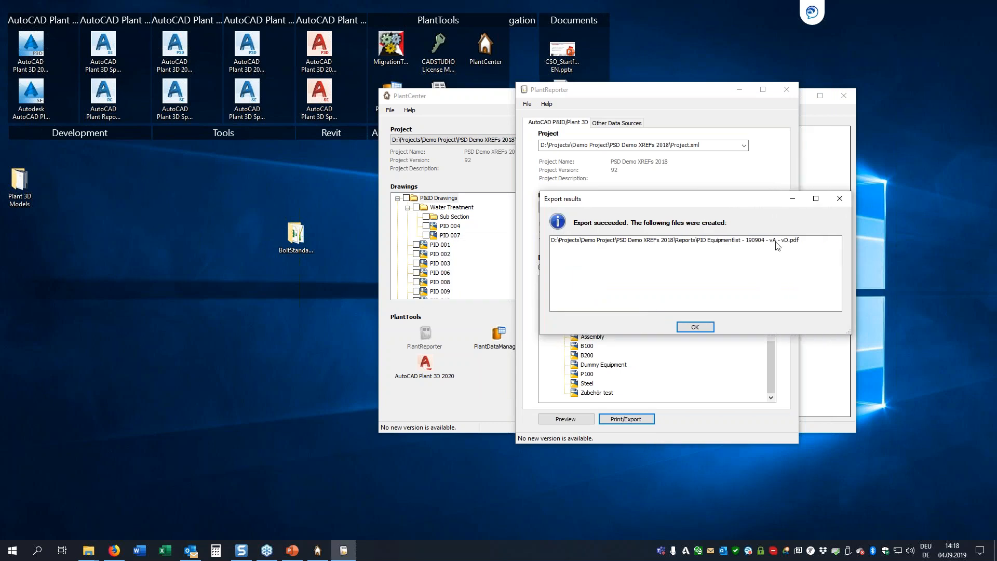
left_click(678, 244)
double_click(679, 244)
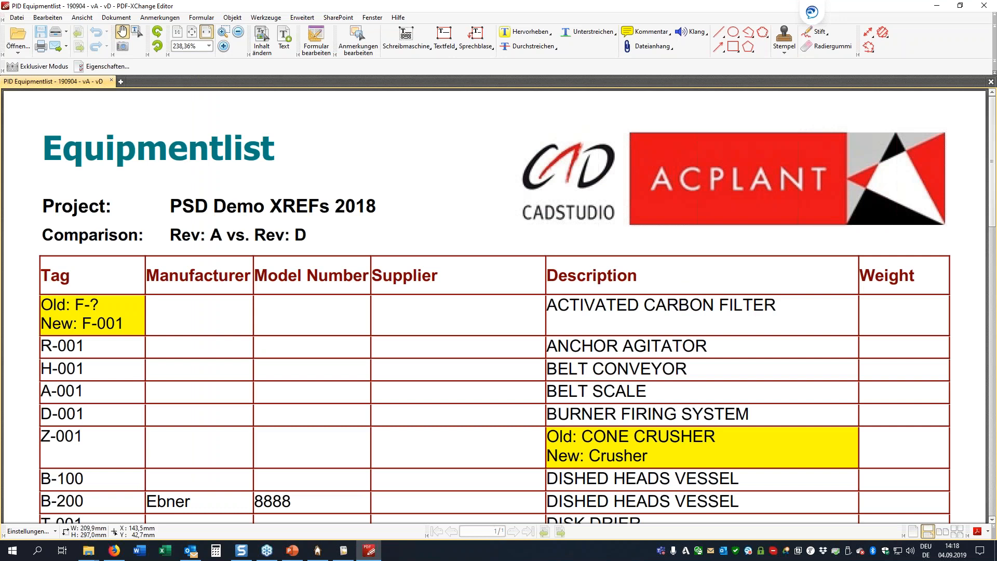
scroll(509, 334, "down", 4, "ctrl")
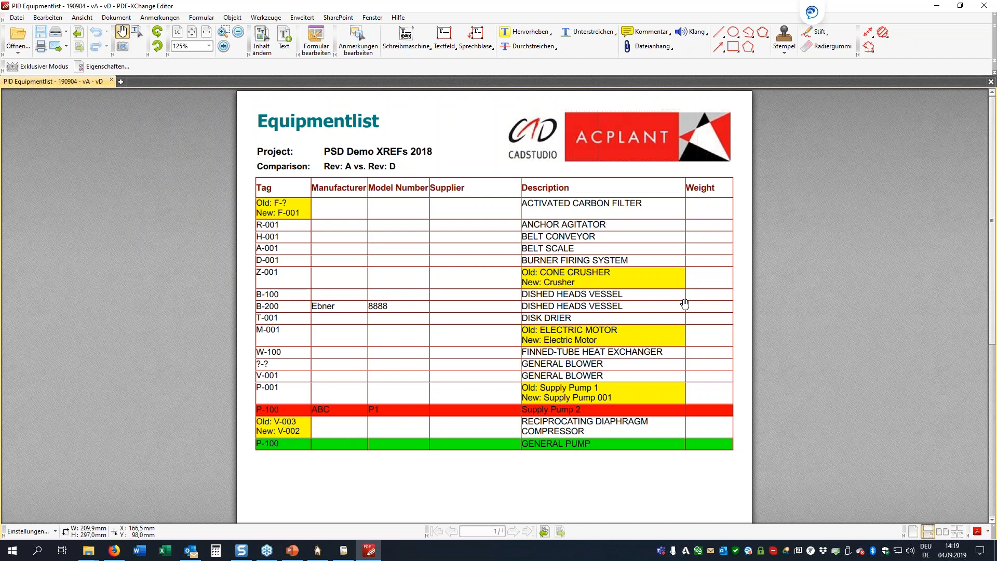
left_click(985, 7)
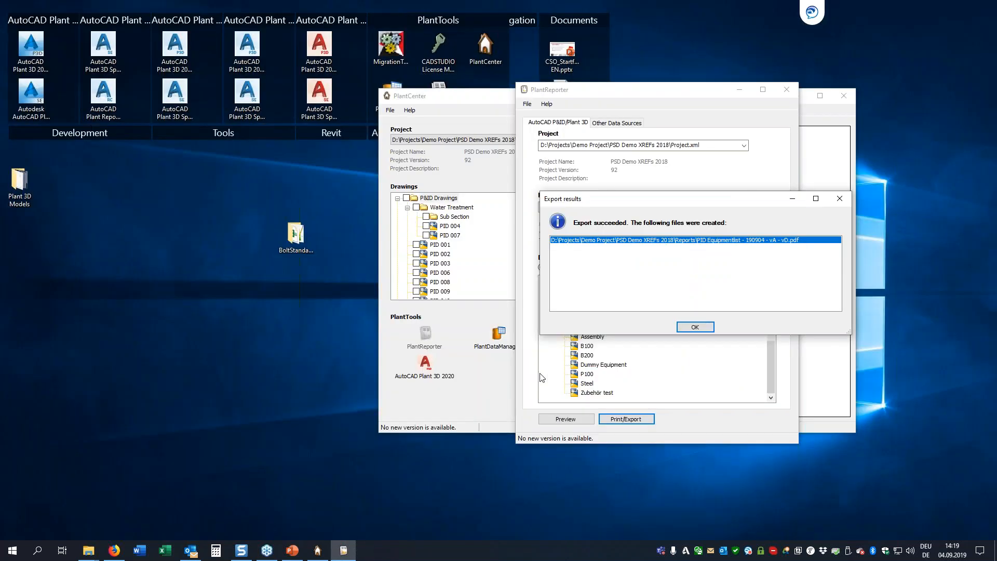
left_click(698, 328)
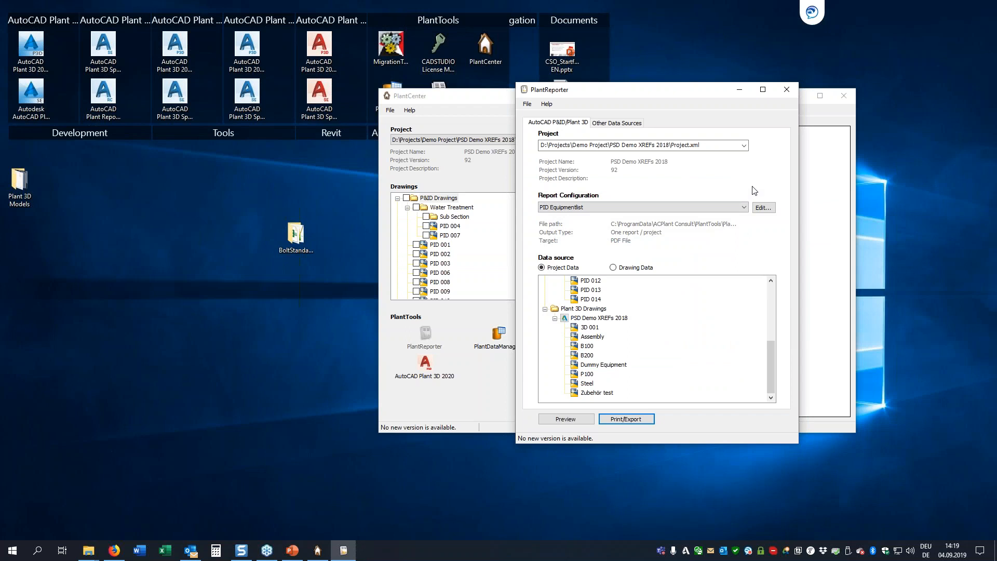
left_click(787, 90)
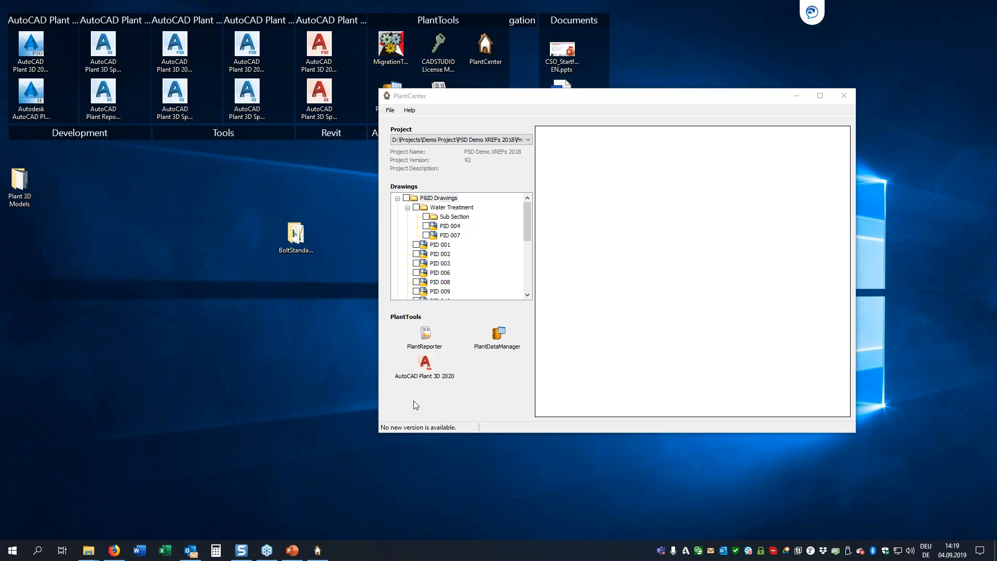
Step: Launch AutoCAD Plant 3D 2020 from PlantCenter and dock the PlantSpecDriven palette open at a narrower width
left_click(426, 365)
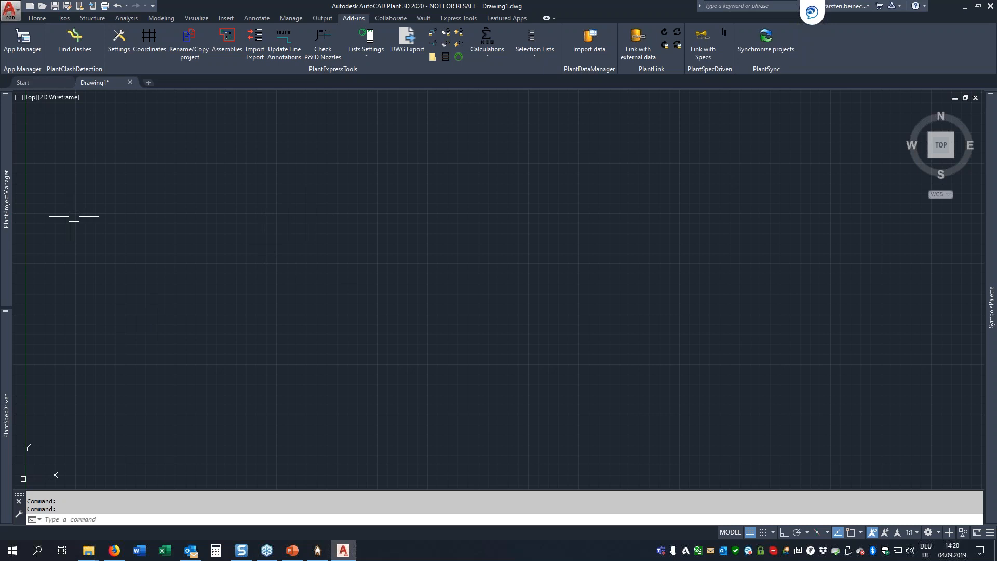
mouse_move(7, 332)
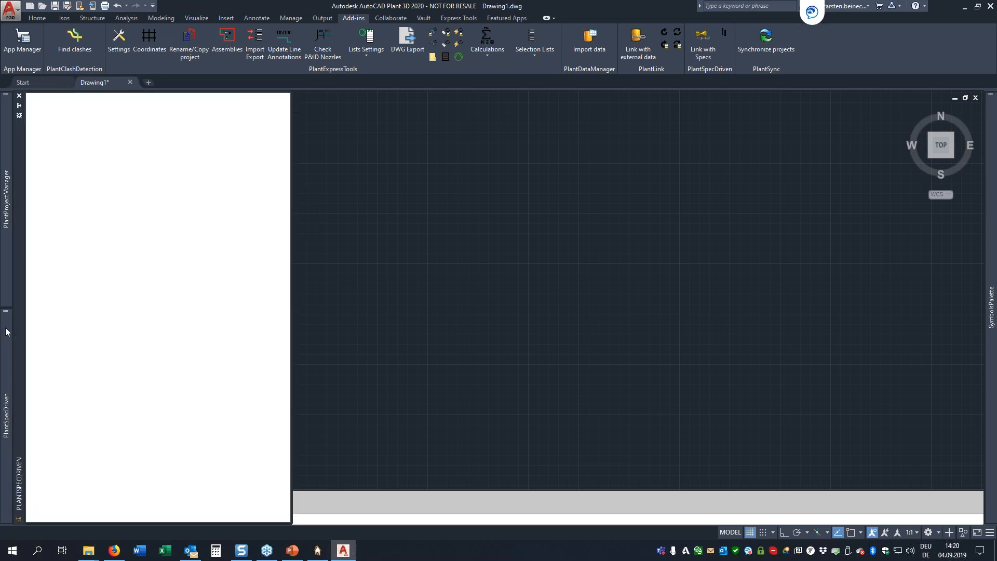
left_click(19, 106)
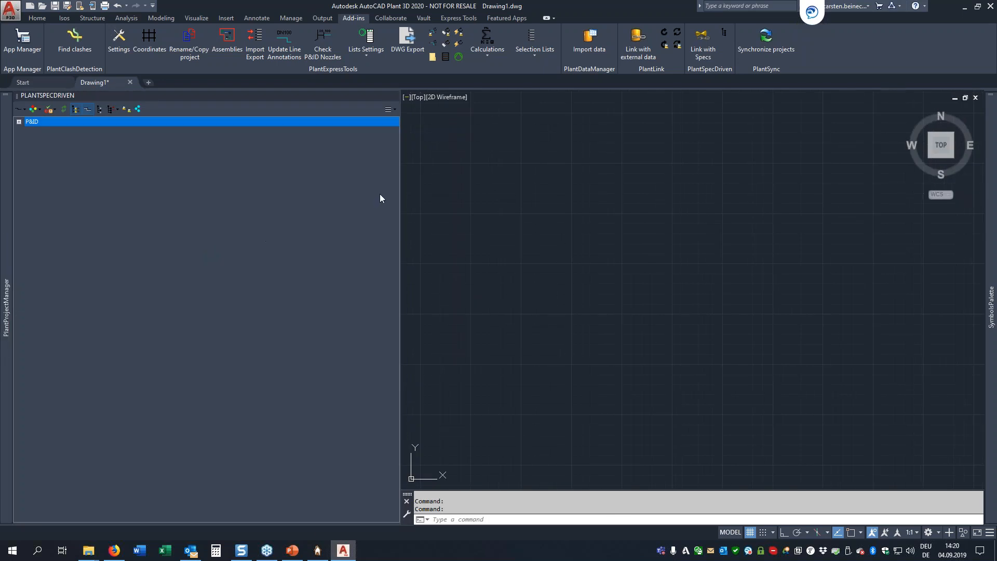
left_click_drag(401, 181, 189, 182)
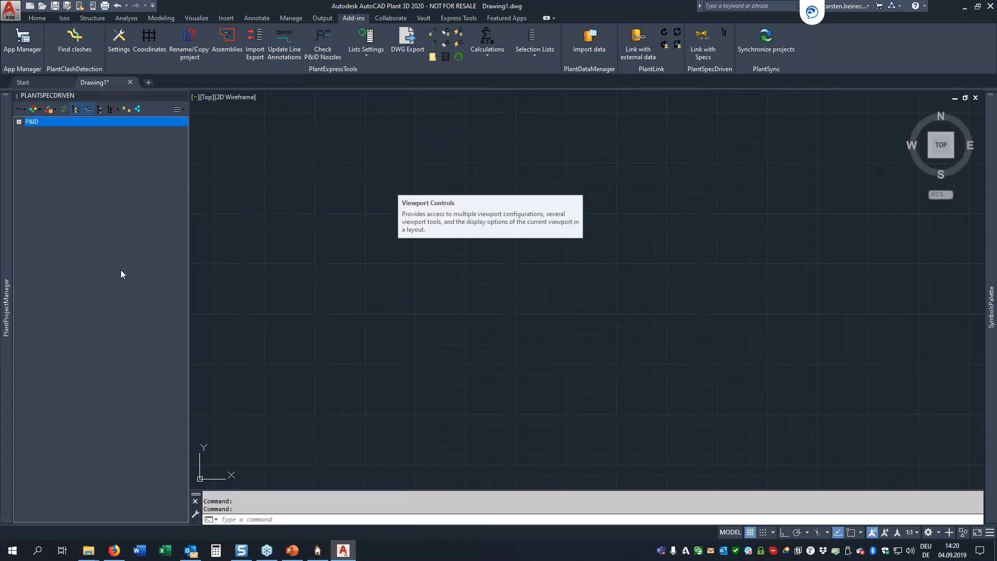
Step: Open the drawing PID 001 from the project's P&ID drawings
left_click(6, 302)
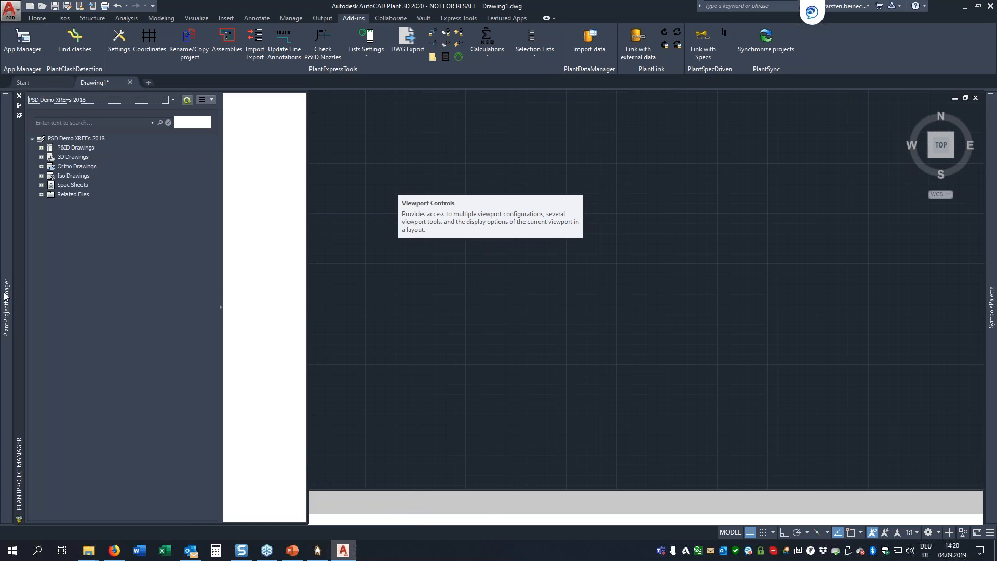
left_click(41, 148)
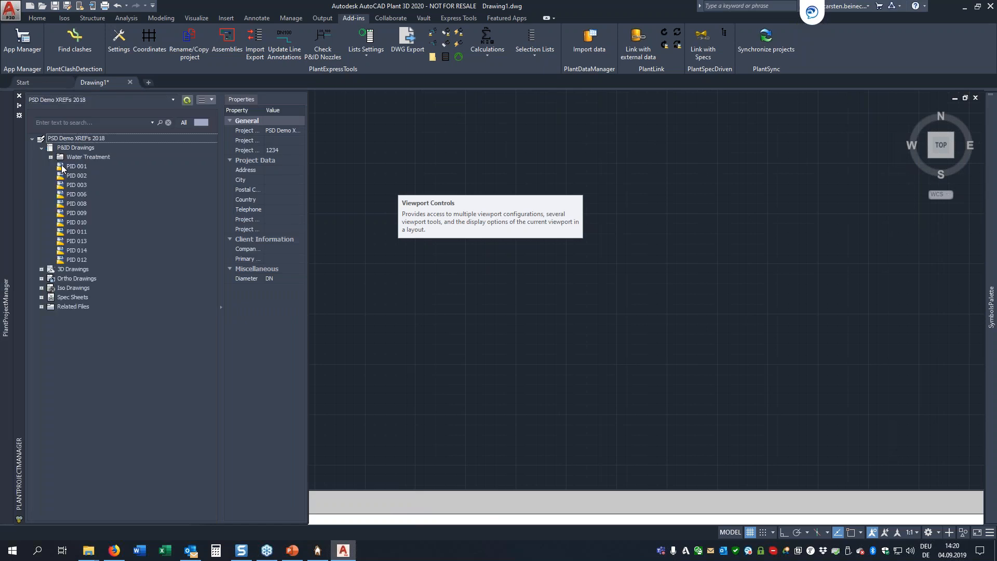
left_click(62, 167)
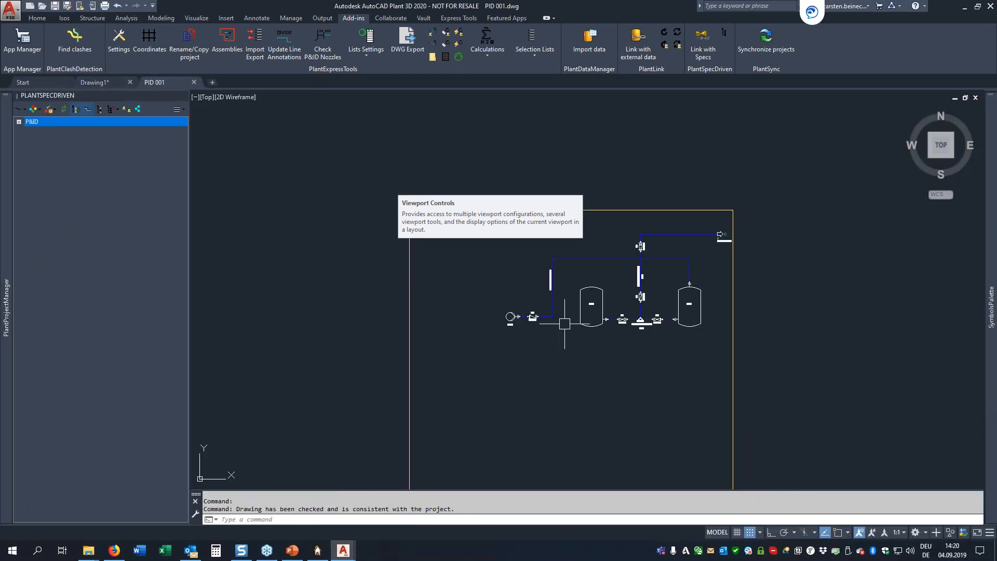
Step: Erase the pipe line leaving pump P-100, including its check valve and flanged connections, and save the P&ID
scroll(565, 324, "up", 5)
left_click(570, 329)
left_click(400, 232)
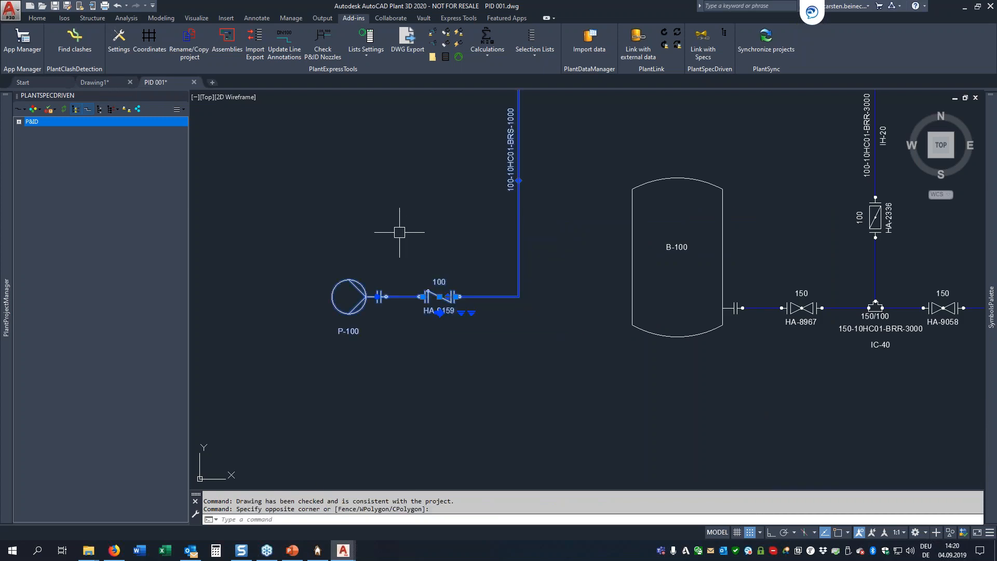
left_click(586, 348)
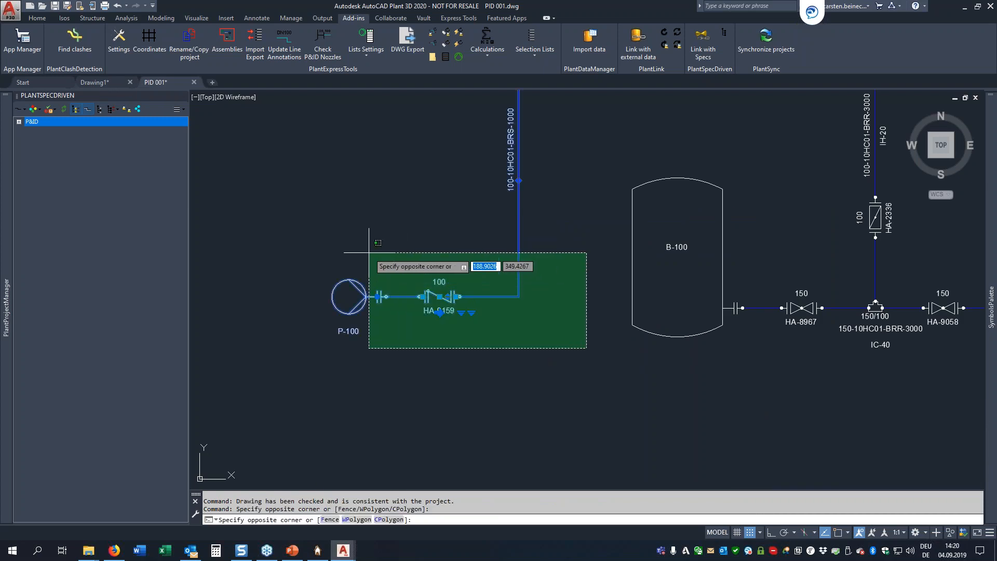
left_click(372, 251)
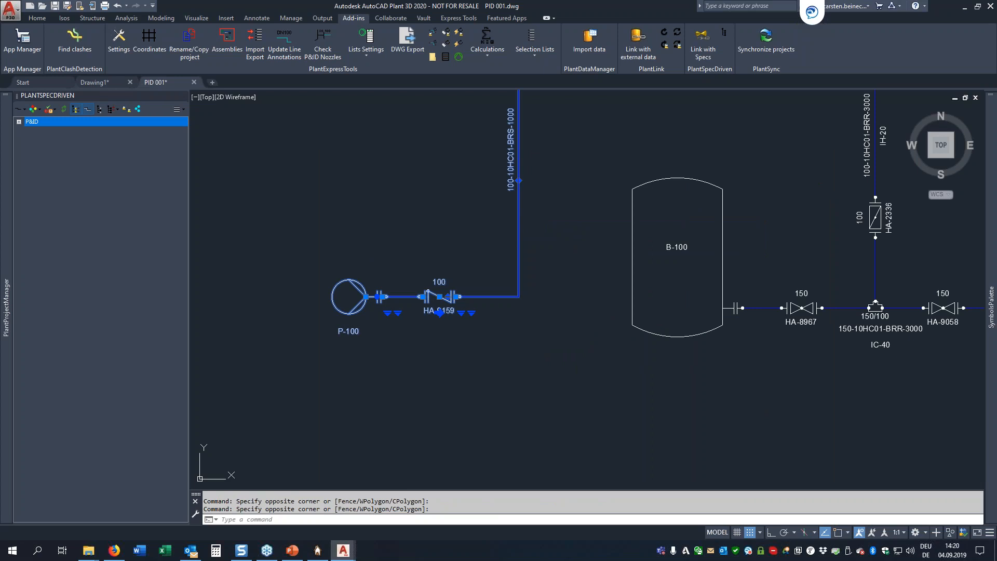
key("Delete")
scroll(436, 374, "down", 4)
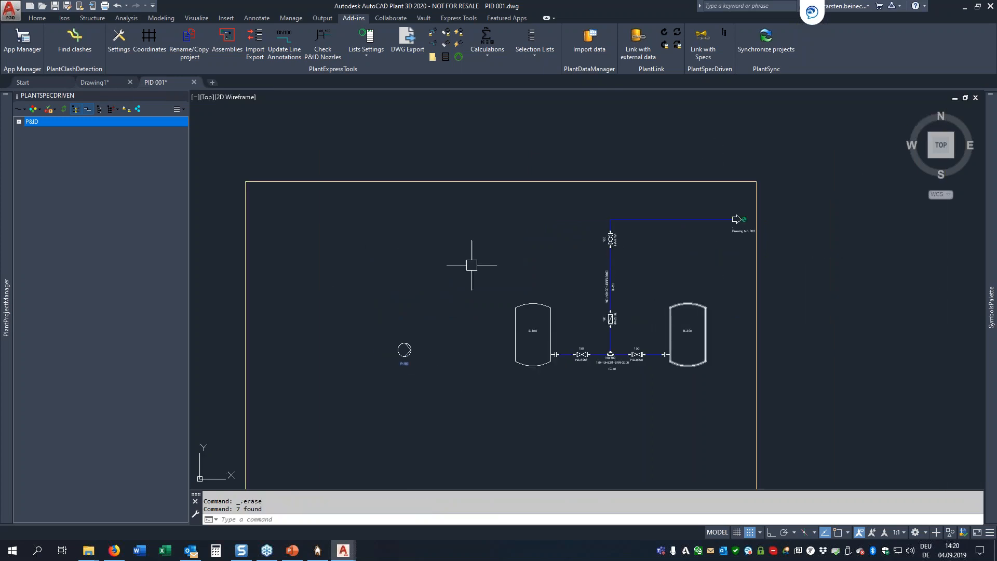
key("ctrl+s")
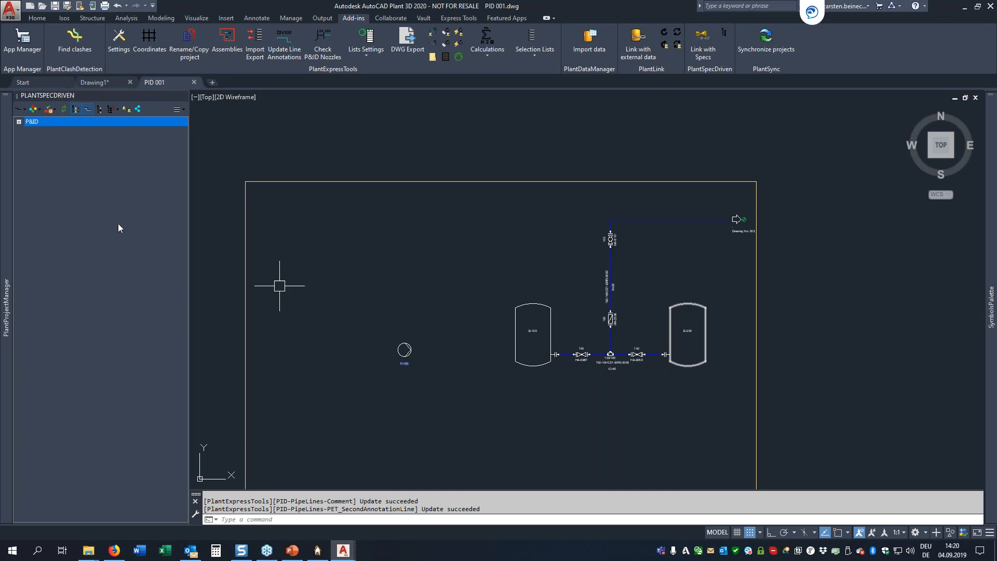
Step: Open the model 3D 001 and erase the entire line number of the yellow pipe above the vessels, then save the model
mouse_move(12, 187)
double_click(68, 270)
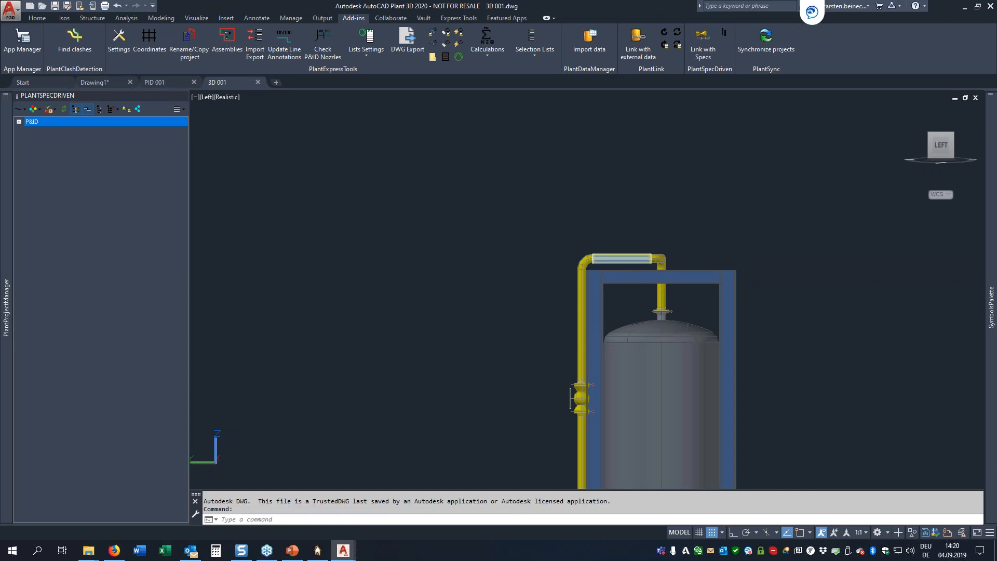
middle_click_drag(768, 334, 598, 346, "shift")
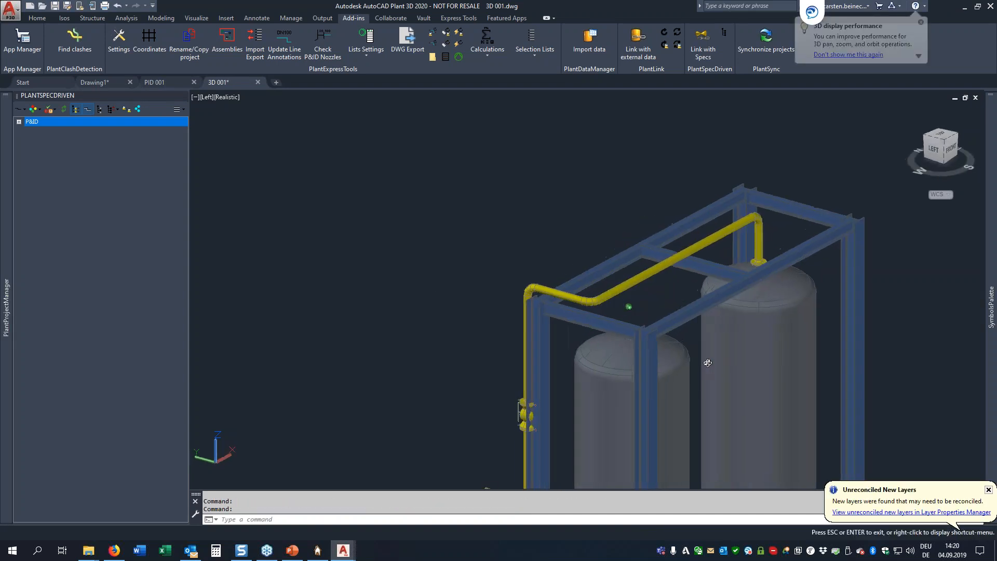
left_click(630, 282)
right_click(630, 283)
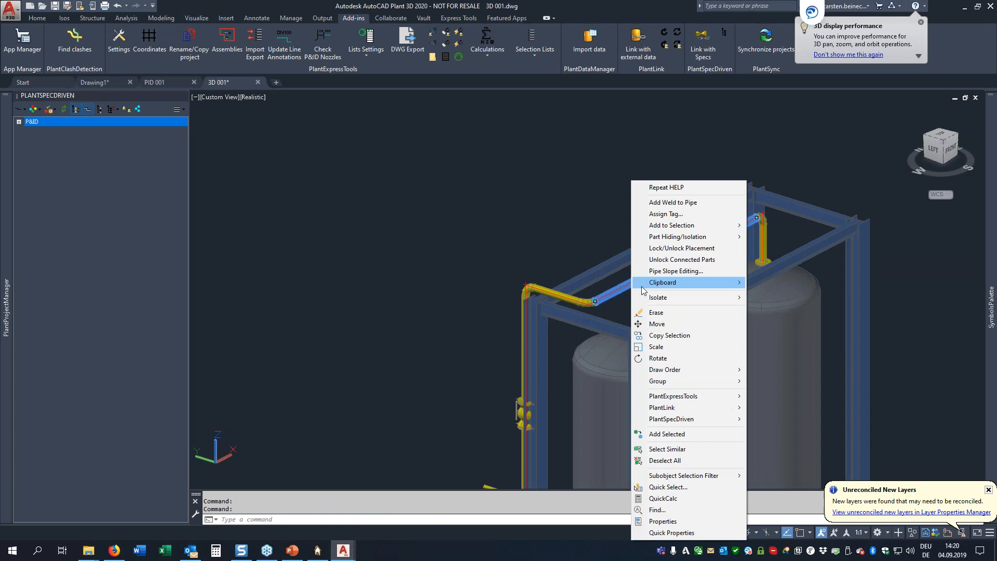
mouse_move(676, 226)
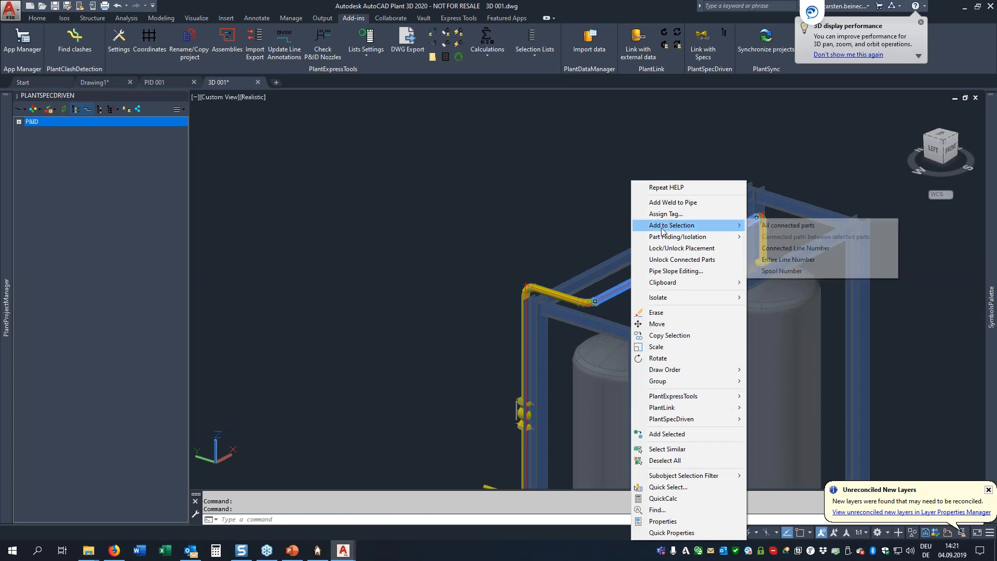
left_click(786, 259)
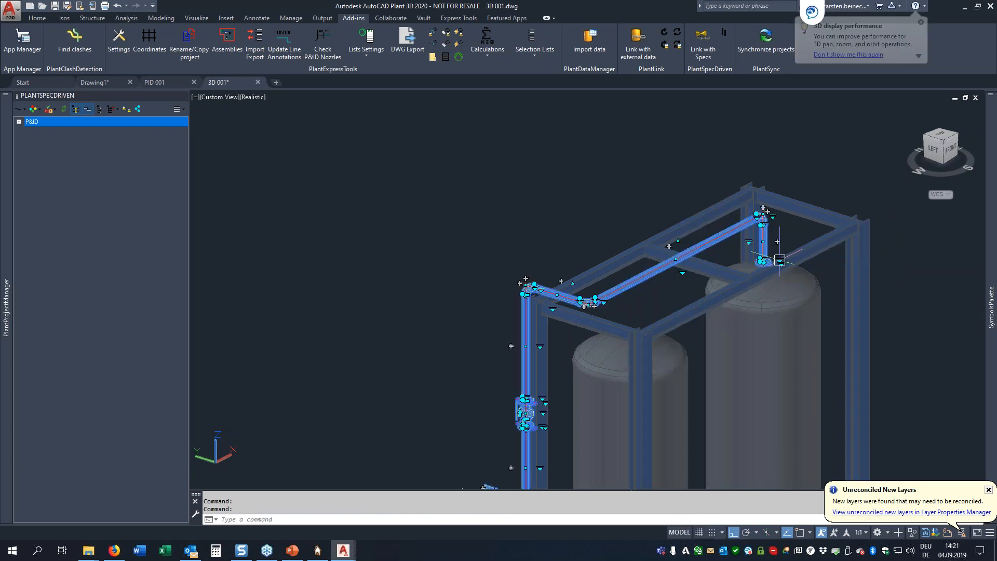
key("Delete")
scroll(565, 196, "down", 2)
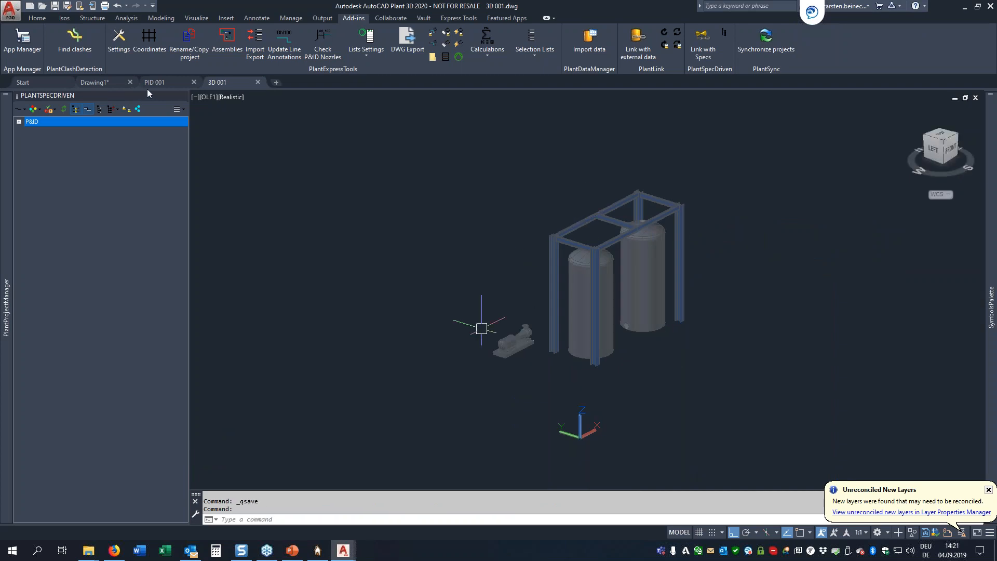
Step: Return to drawing PID 001, dock the SymbolsPalette open, and list its symbols for lines
left_click(170, 83)
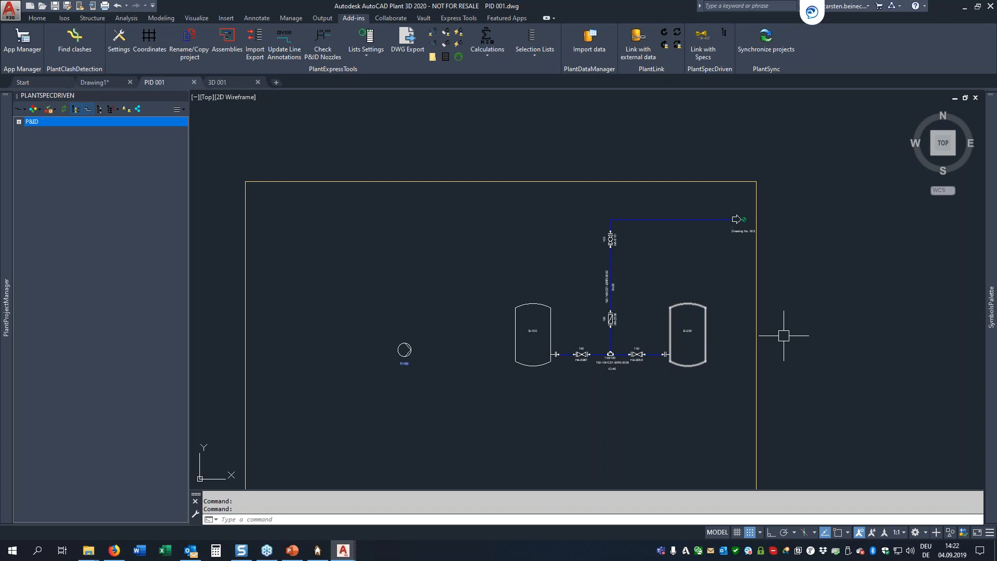
mouse_move(992, 257)
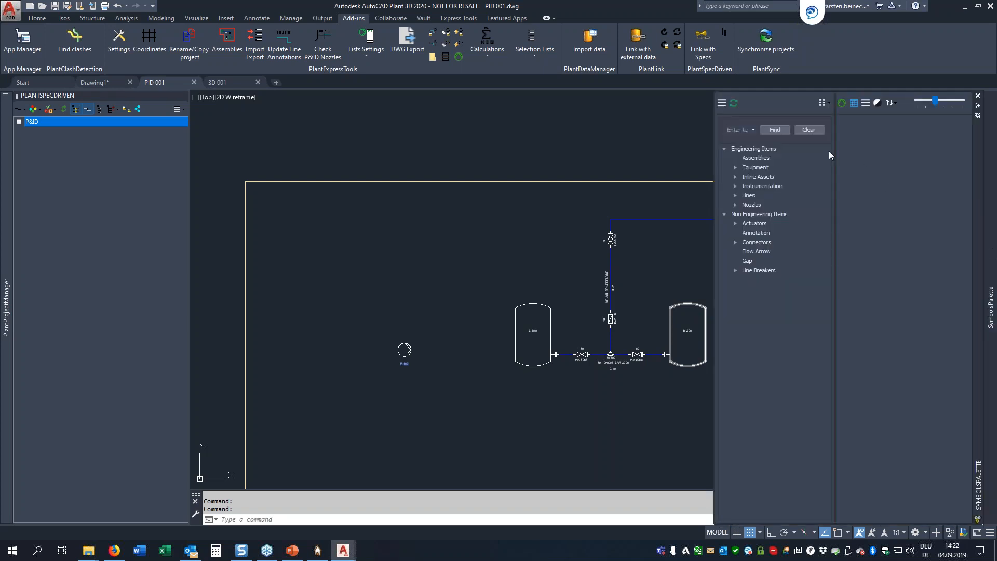
left_click(978, 107)
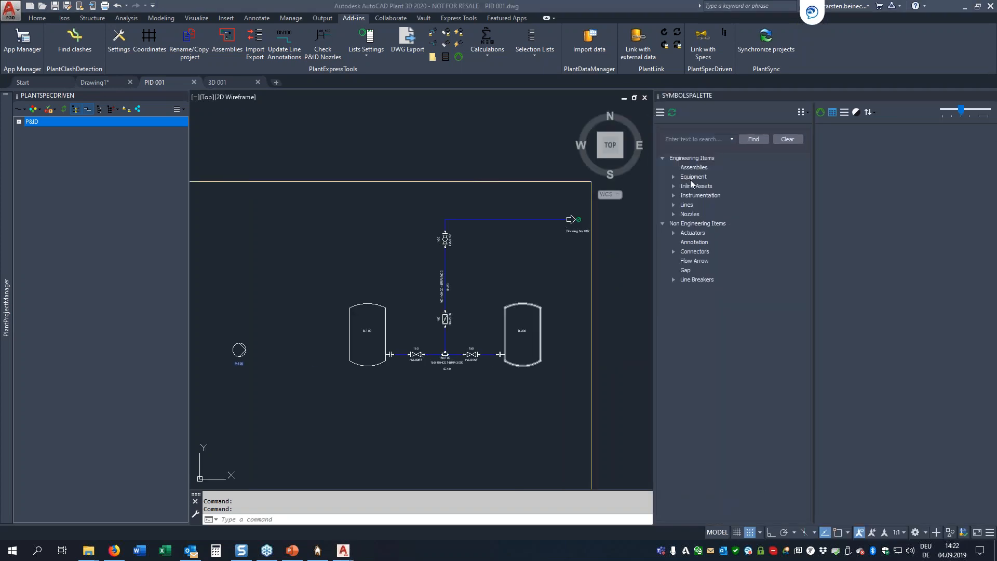
double_click(692, 206)
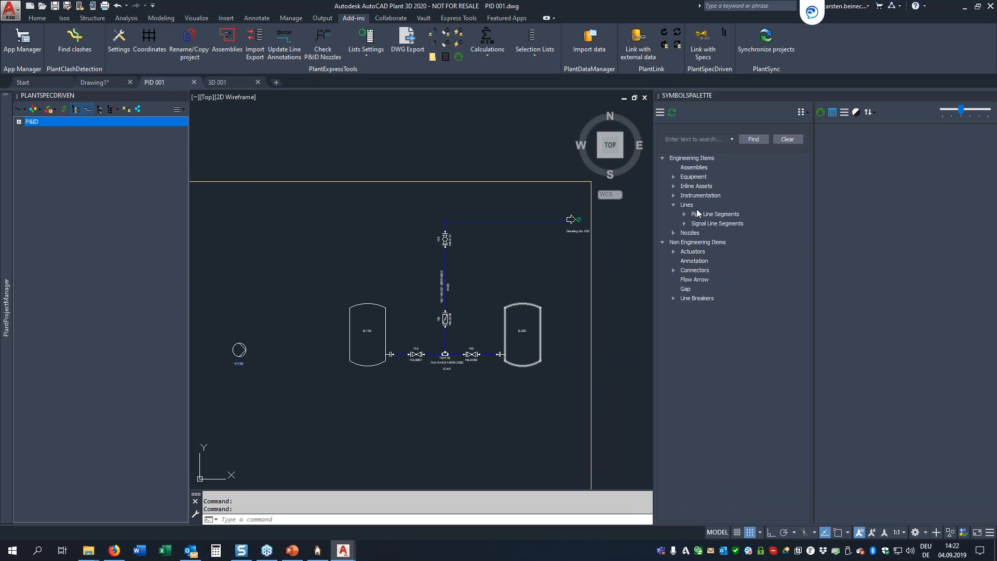
left_click(701, 215)
Step: Draw a blue pipe line from pump P-100 up and over to the top of the right-hand vessel, assigning default flanged nozzles at both ends
left_click(856, 139)
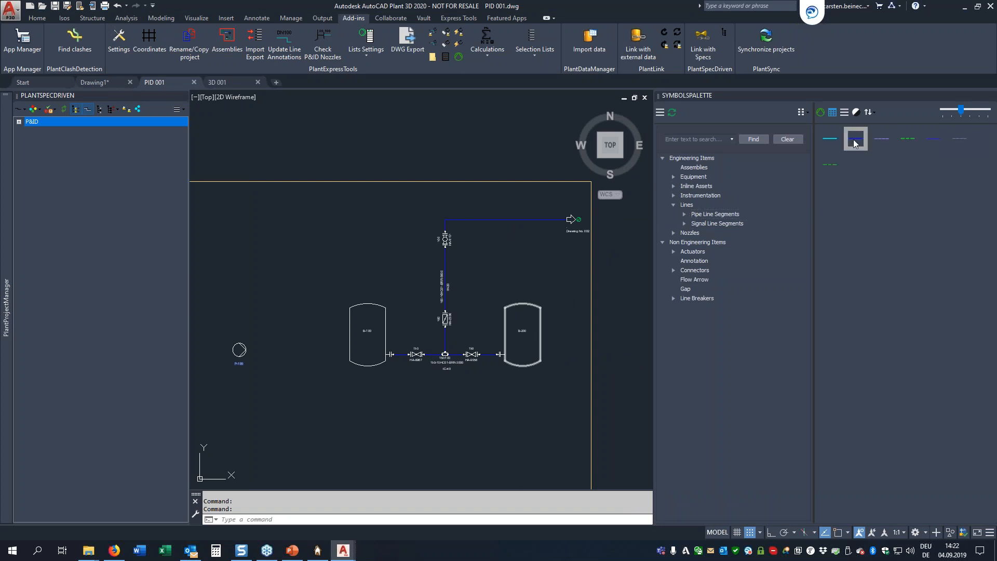
left_click(246, 349)
left_click(301, 350)
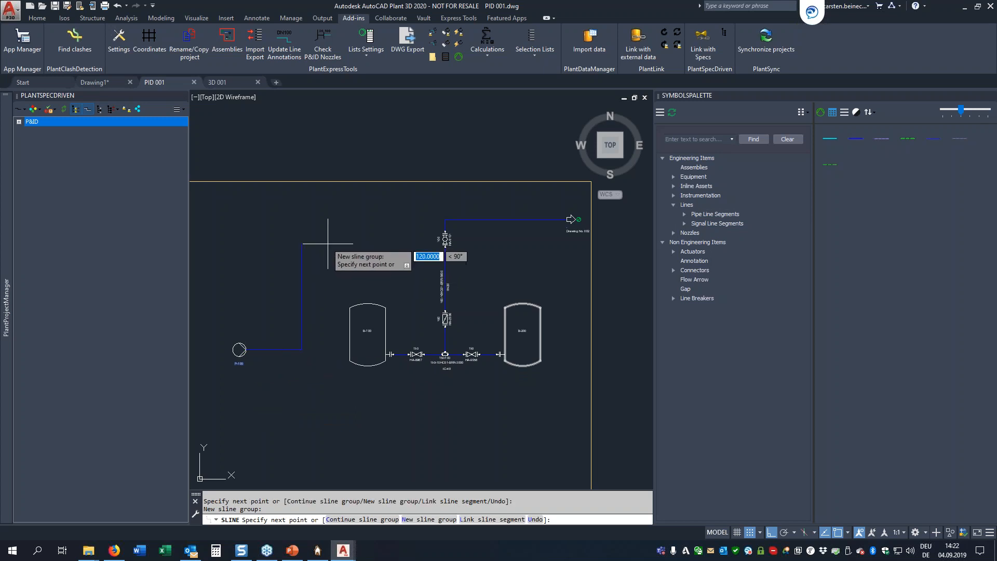
left_click(306, 255)
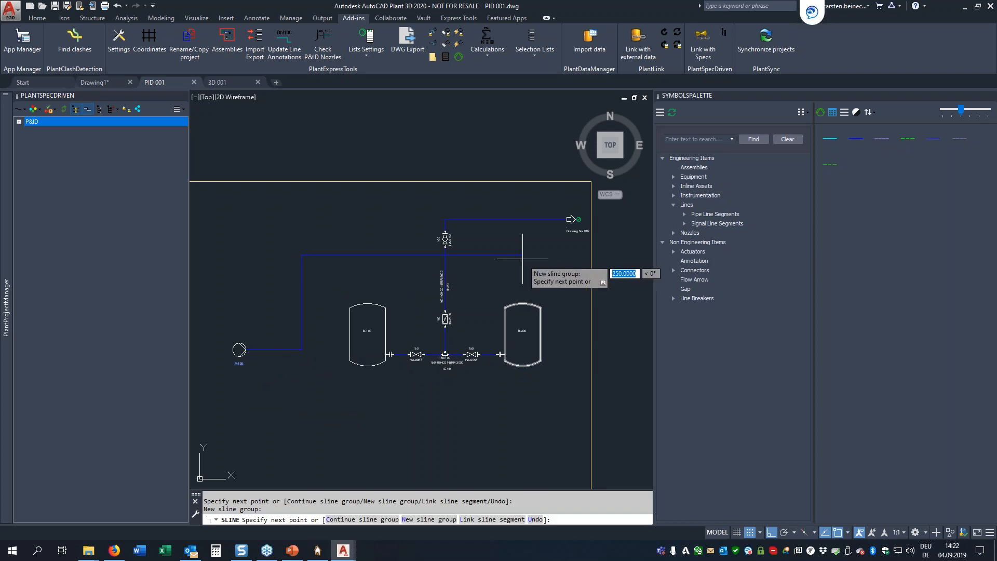
left_click(522, 257)
left_click(523, 304)
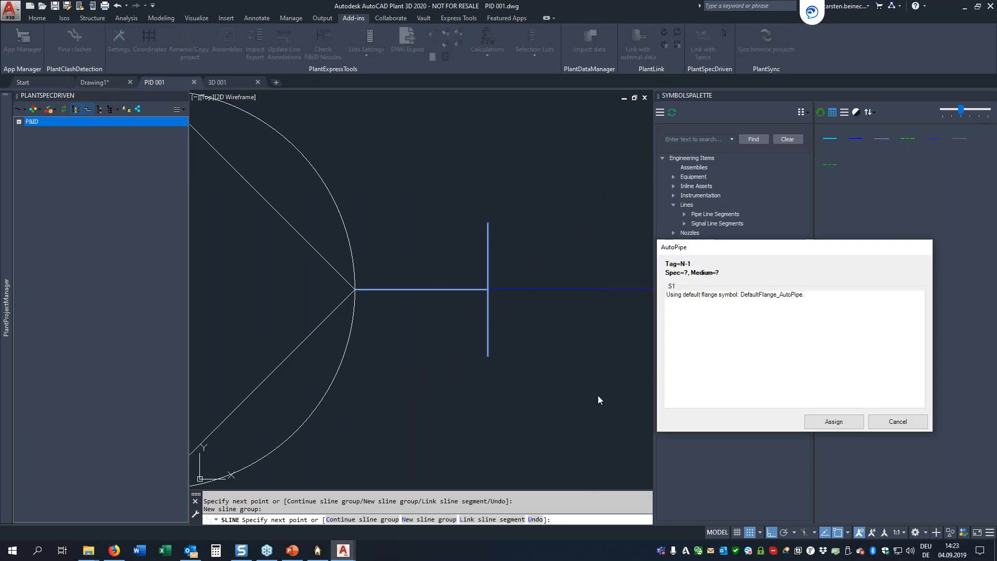
left_click(831, 422)
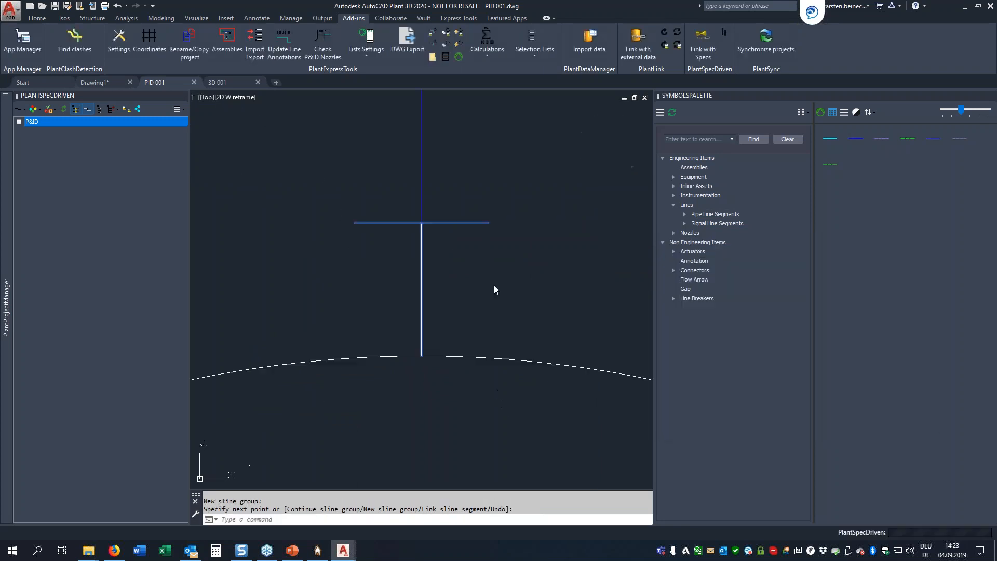
left_click(834, 423)
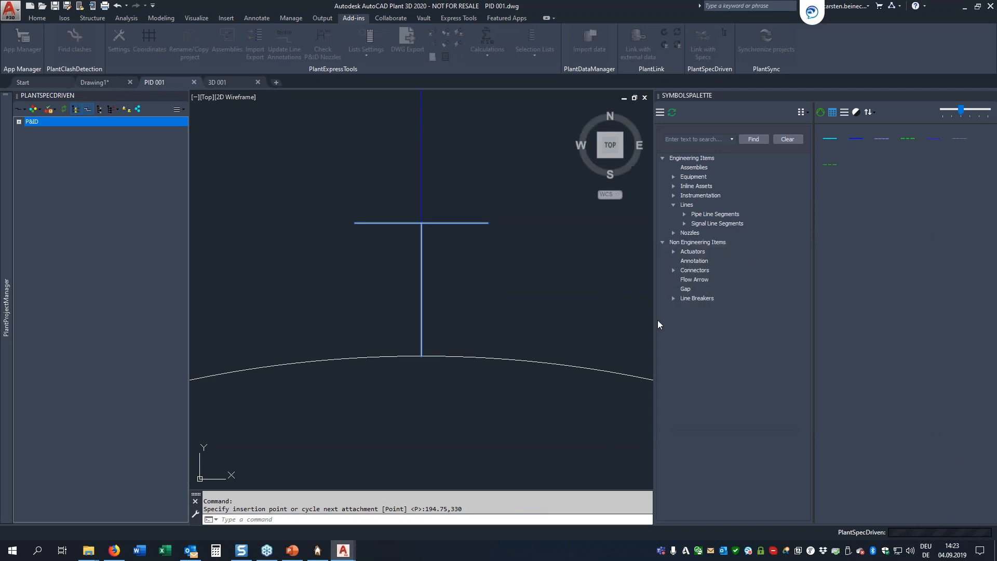
Step: Draw a blue branch line from the new horizontal pipe down to the top of vessel B-100, assigning a nozzle with the default flange
scroll(581, 267, "down", 10)
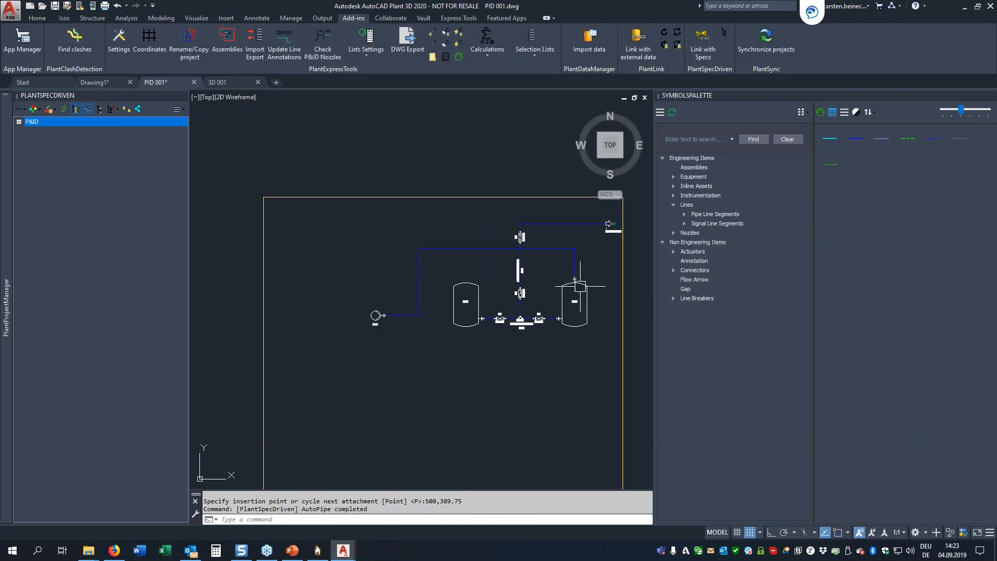
scroll(375, 315, "up", 5)
scroll(410, 361, "up", 3)
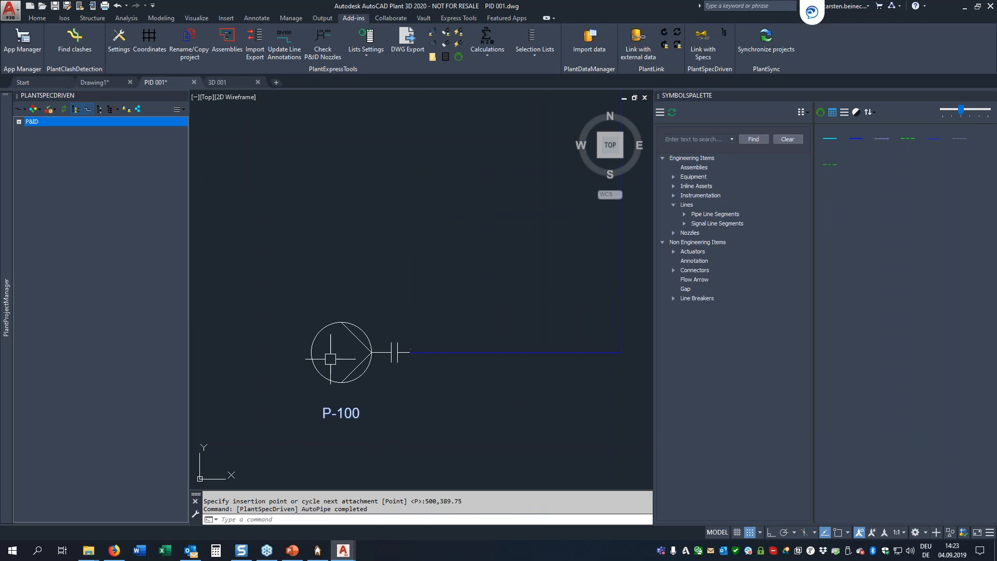
scroll(452, 354, "down", 3)
left_click(858, 138)
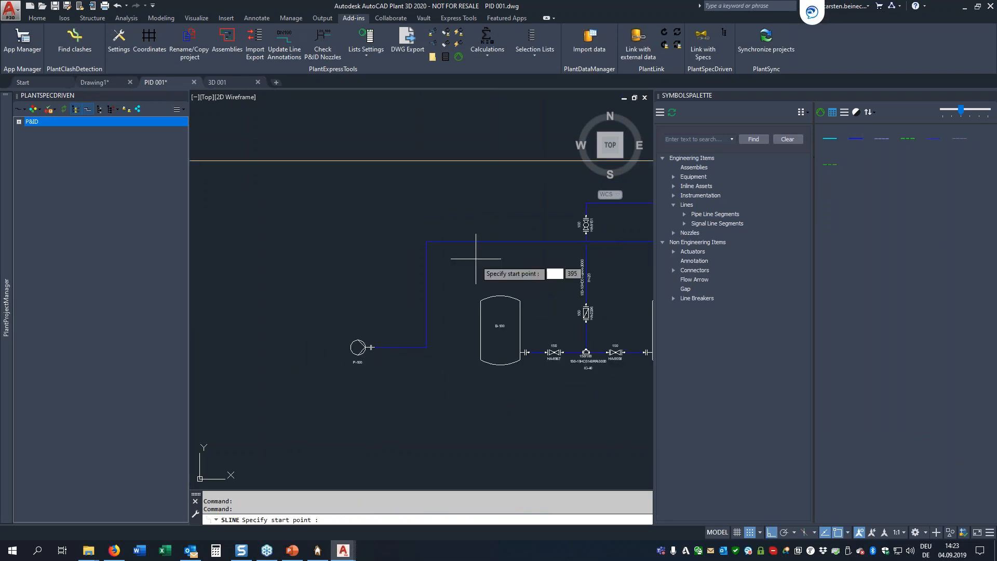
left_click(500, 242)
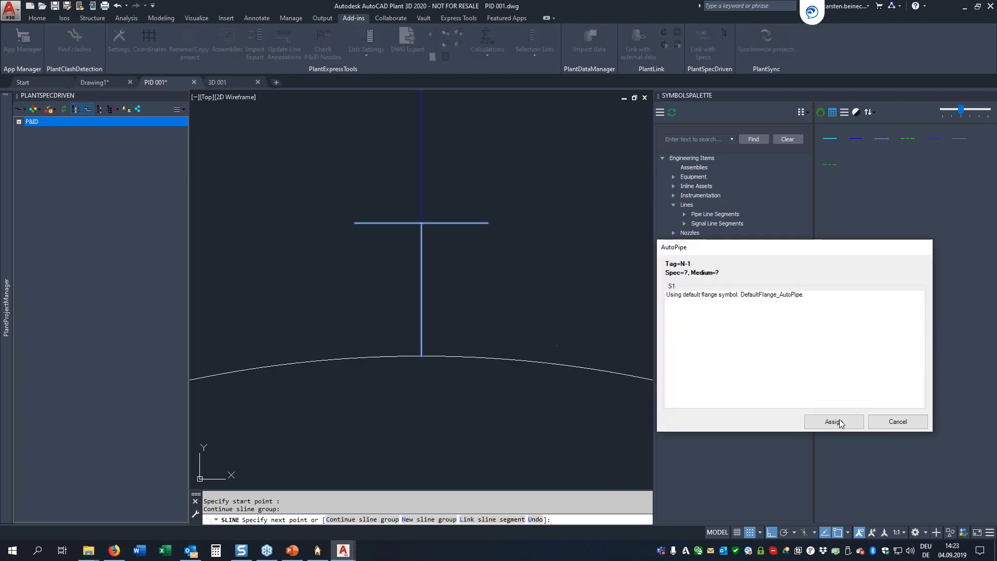
left_click(835, 418)
Step: Start assigning a tag to the new pipe line from P-100, with size 100, spec 10HC01 and service CF - COLD FLARE
scroll(508, 303, "down", 5)
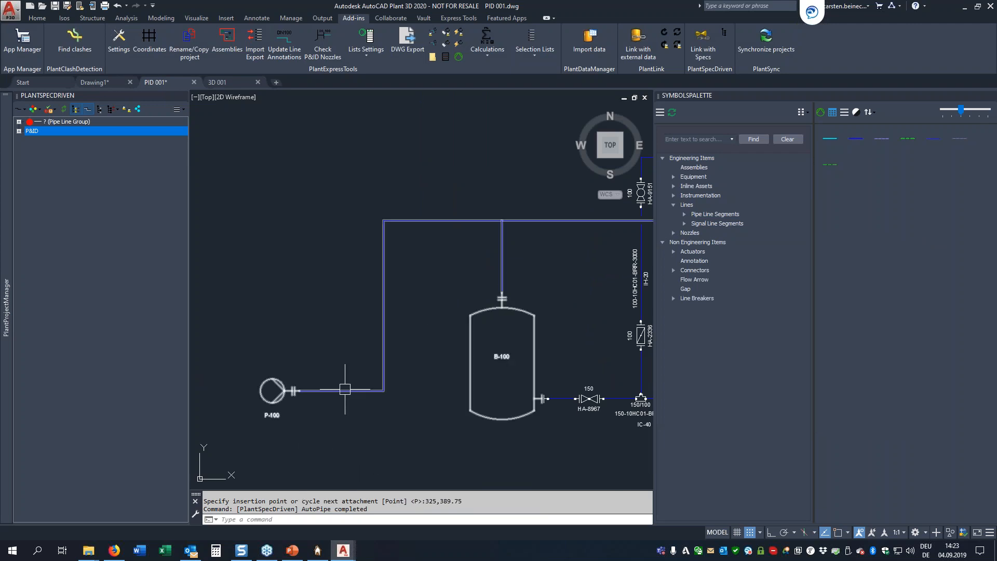
left_click(345, 389)
right_click(345, 390)
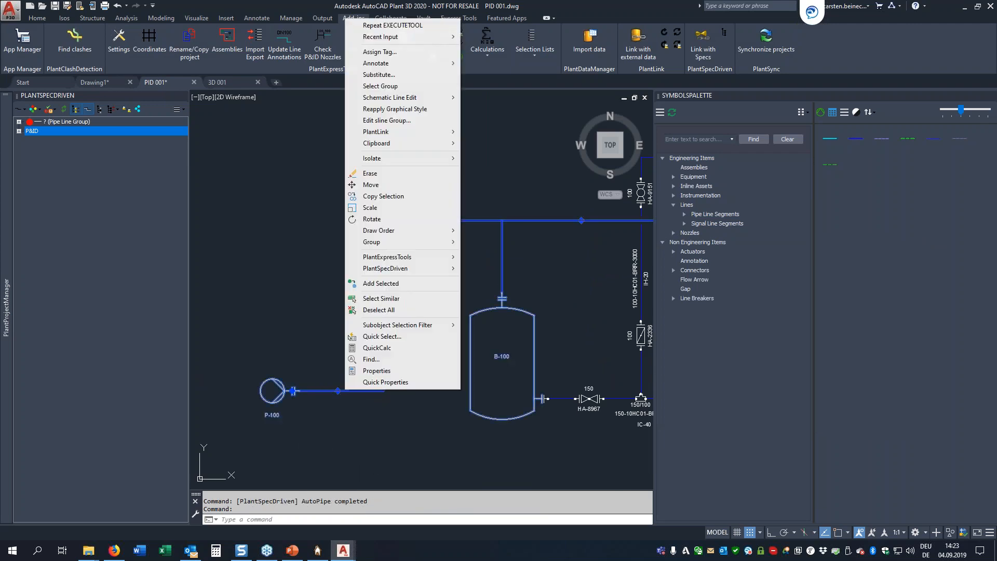
left_click(381, 52)
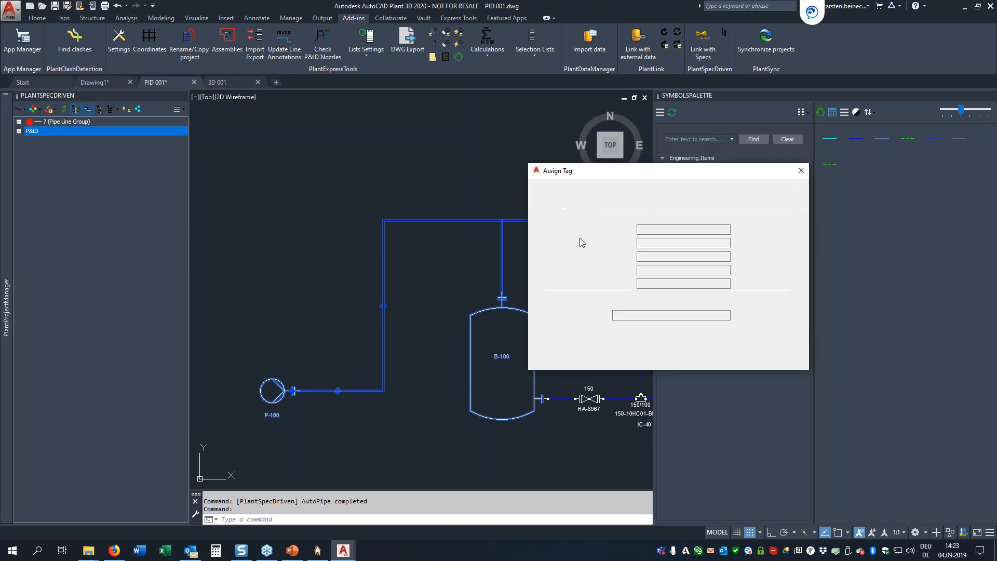
left_click(654, 243)
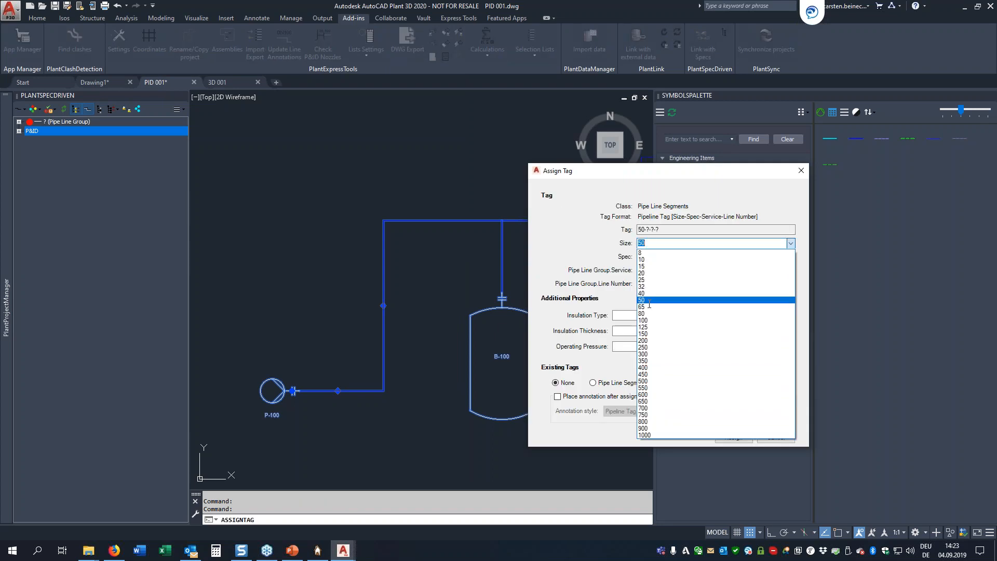
left_click(647, 320)
left_click(655, 256)
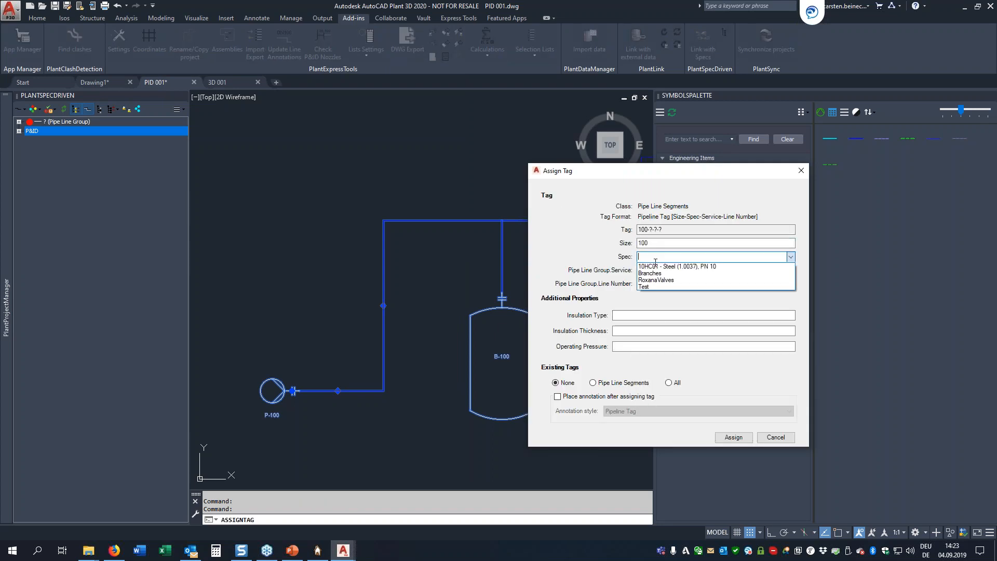
left_click(655, 266)
left_click(649, 270)
left_click(665, 281)
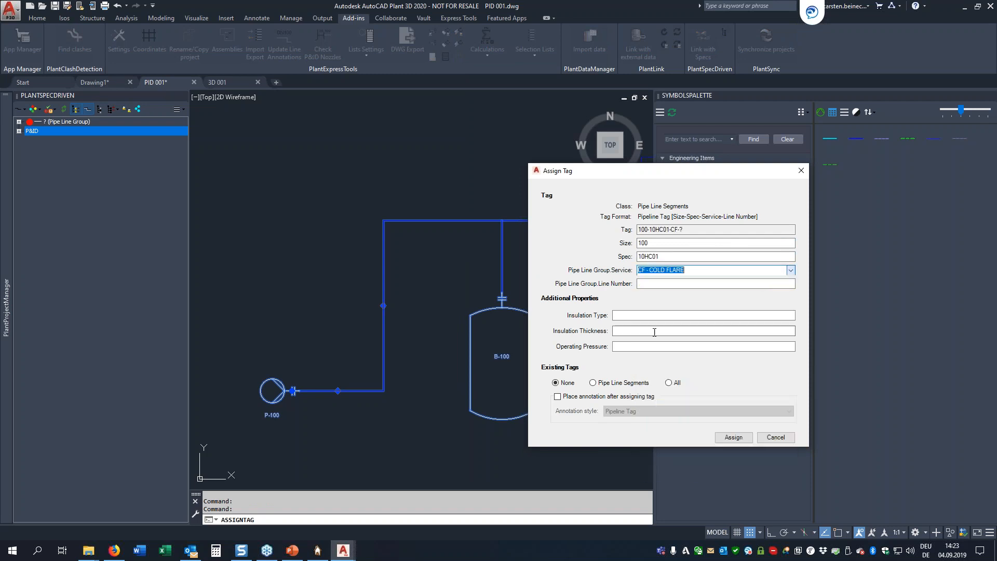
Step: Enter line number 1001, enable annotation placement with the Pipeline Tag style, and try to assign the tag
left_click(664, 283)
type("1001")
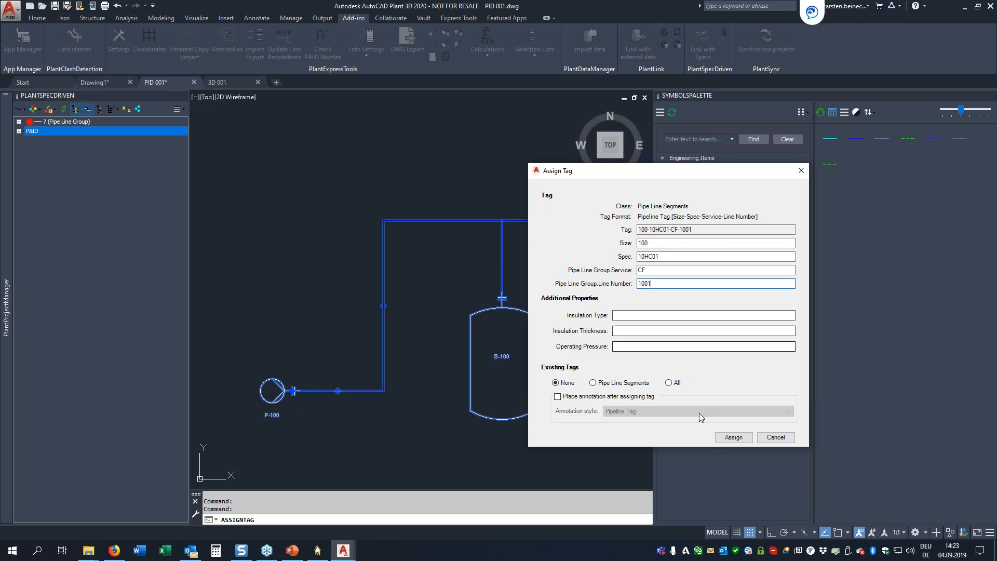
left_click(585, 397)
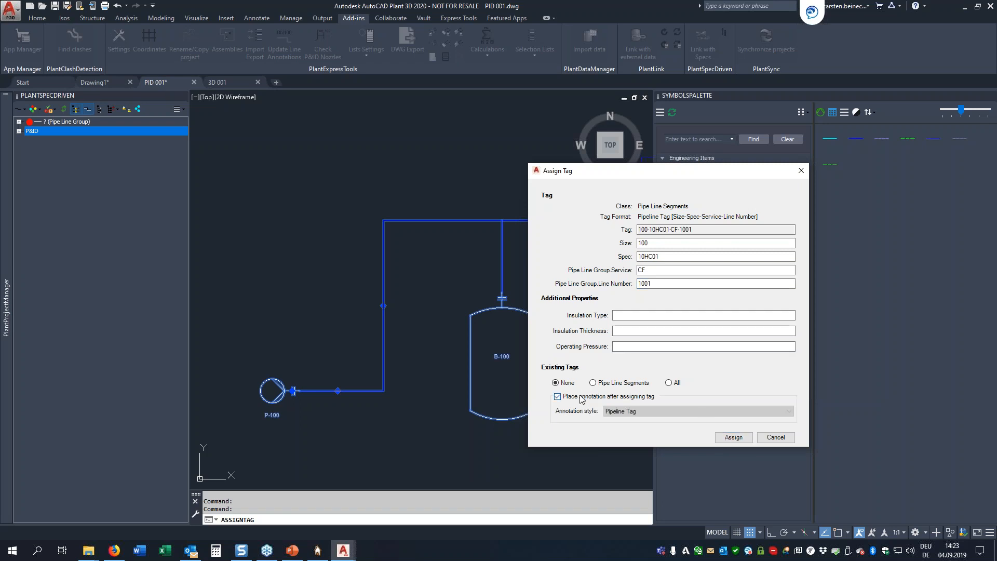
left_click(733, 437)
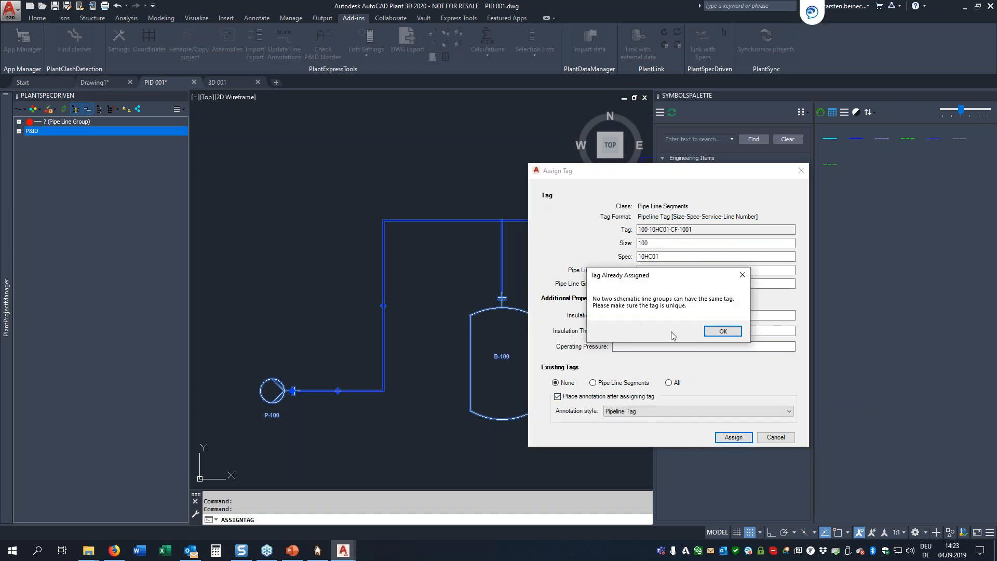
left_click(721, 331)
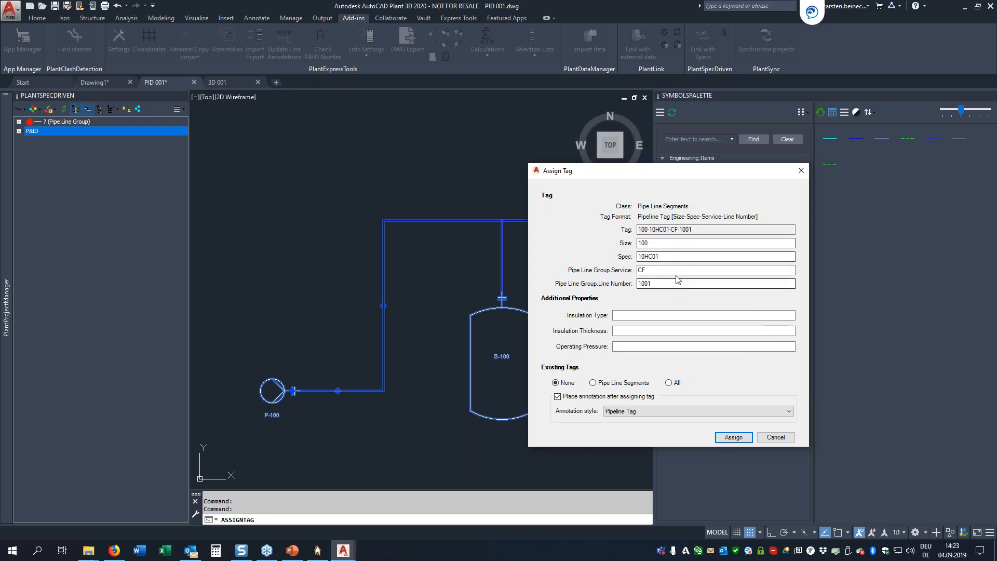
Step: Set the line number to 1000, assign the tag and place its annotation along the vertical pipe
double_click(765, 284)
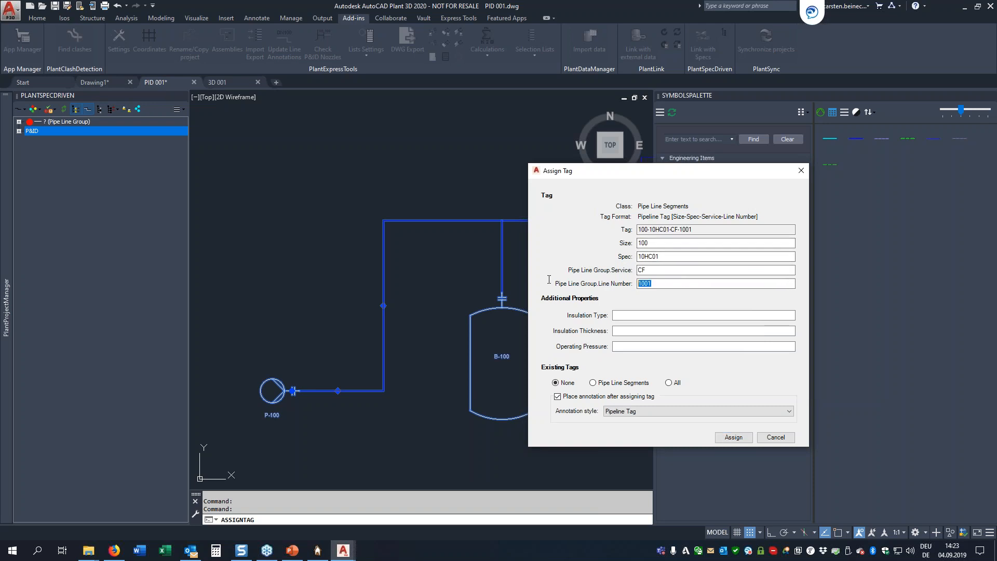
type("10")
left_click(734, 437)
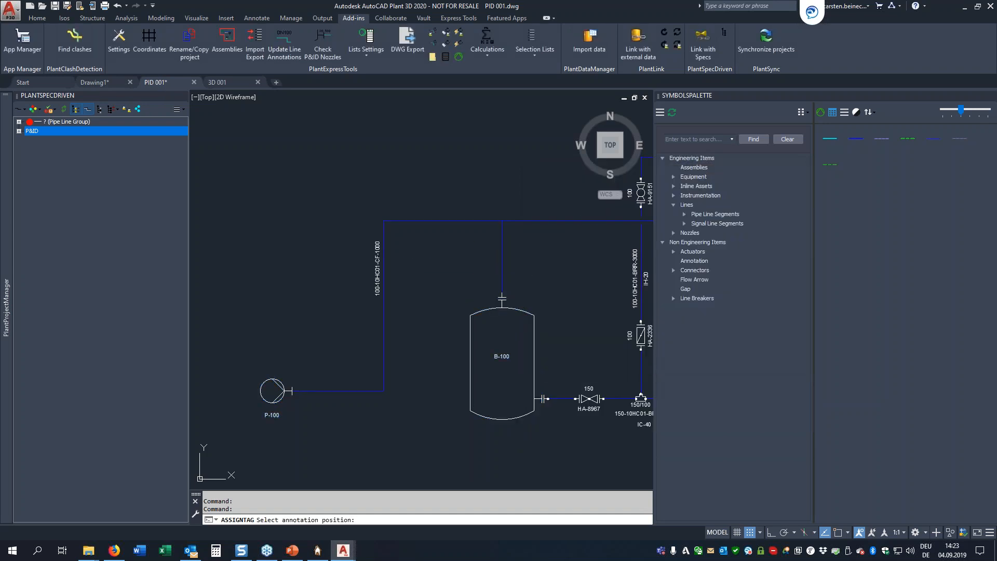
left_click(211, 449)
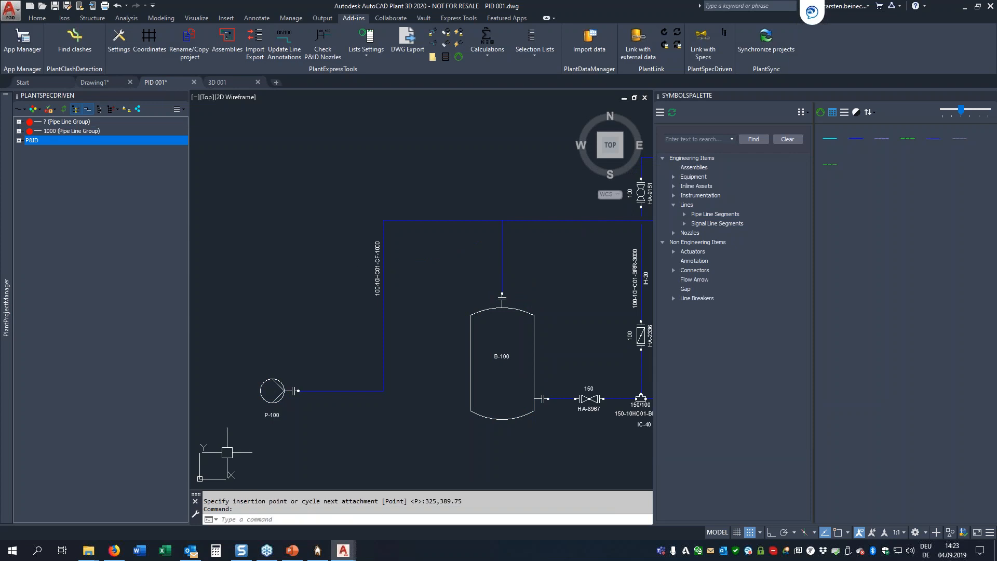
Step: Show the line data of the welding neck flange at pump P-100 in the PropertiesPalette, with the PlantSpecDriven palette docked beside it
scroll(295, 397, "up", 8)
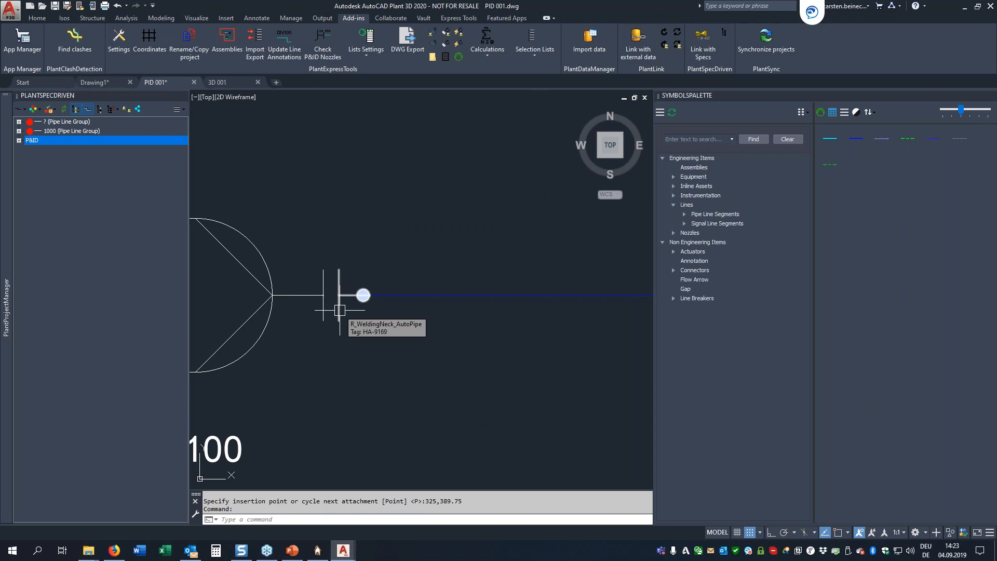
left_click(340, 310)
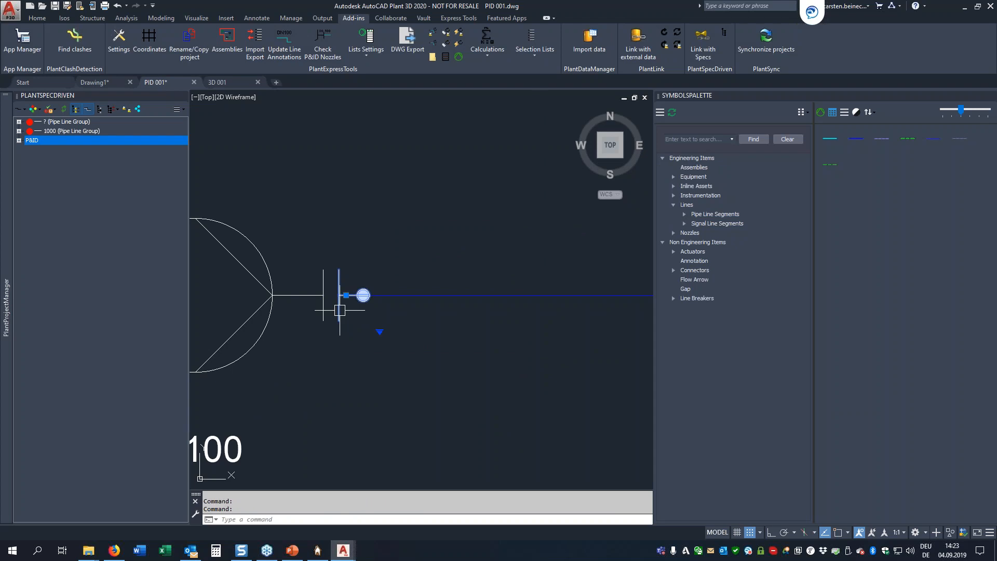
right_click(340, 310)
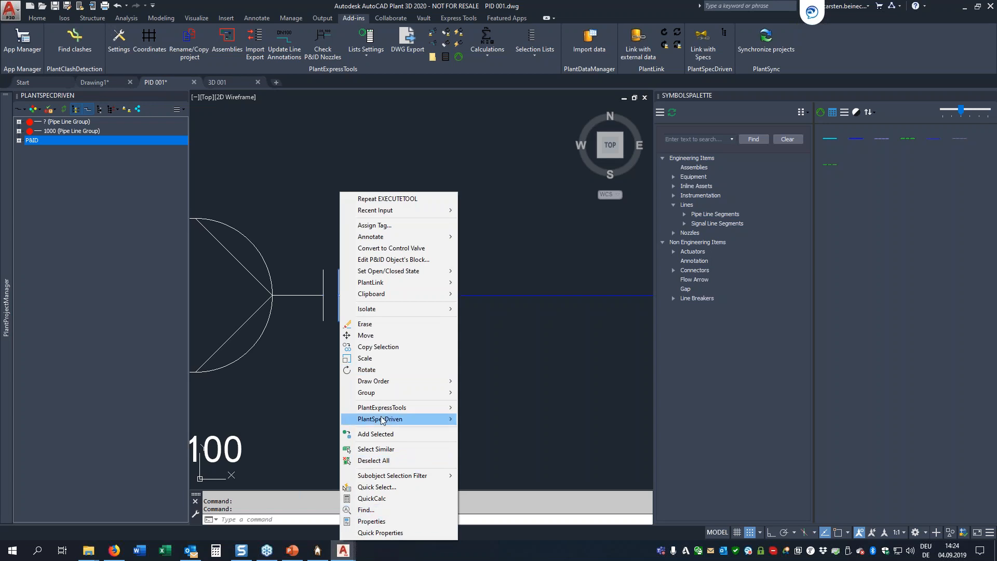
left_click(499, 407)
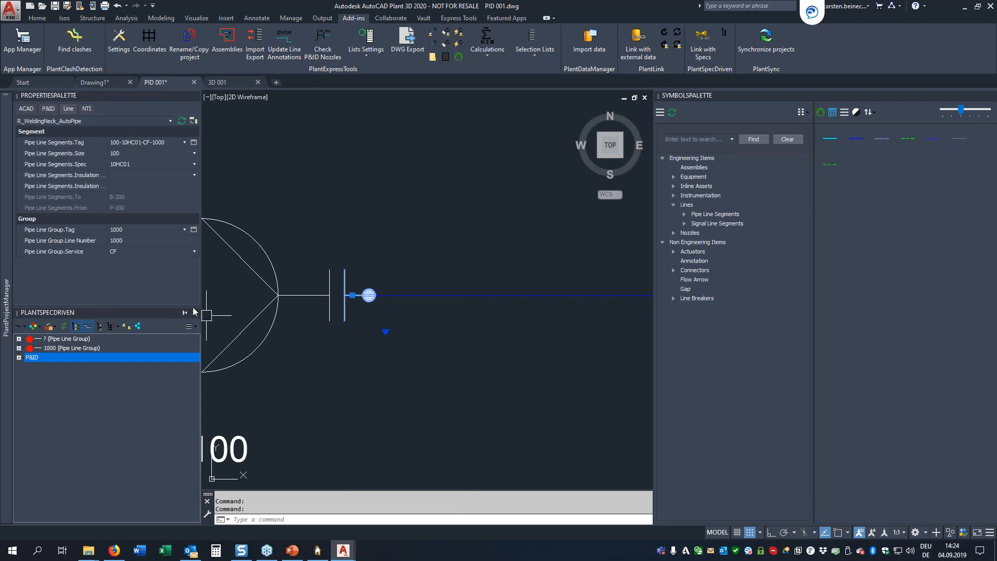
left_click_drag(173, 312, 155, 203)
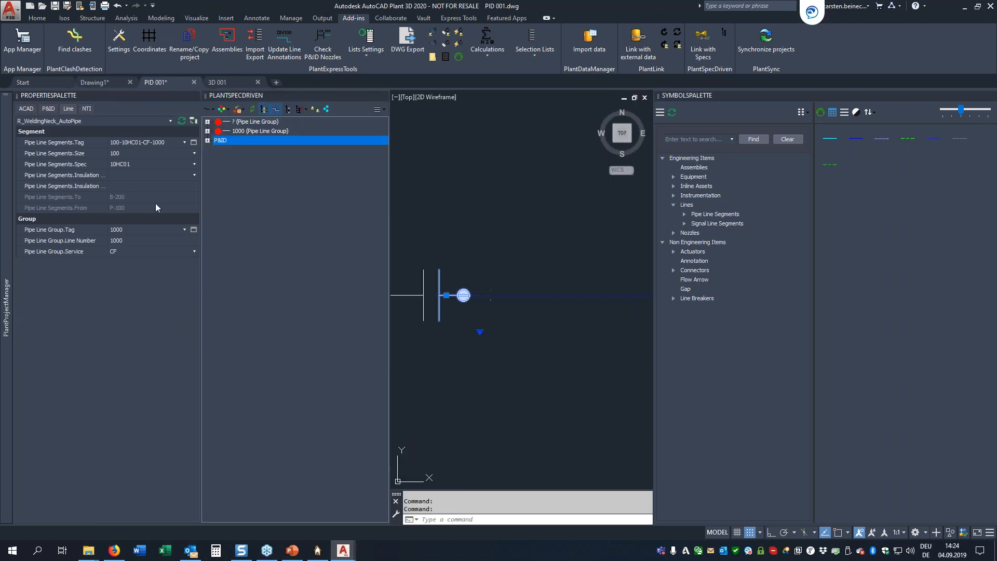
Step: Examine the P&ID properties of the welding neck flange at pump P-100, including its spec-driven PSD fields
left_click(47, 108)
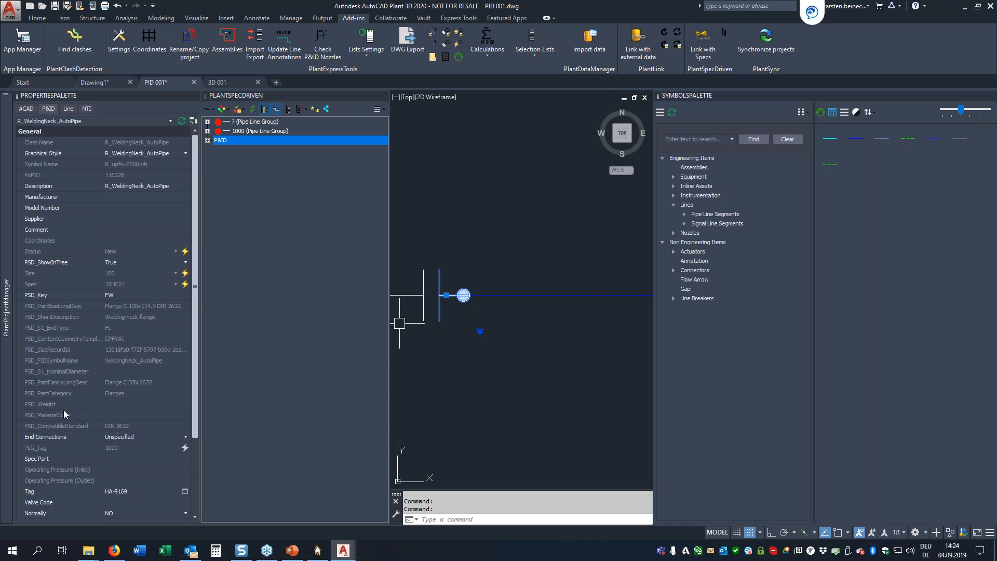
scroll(83, 414, "down", 5)
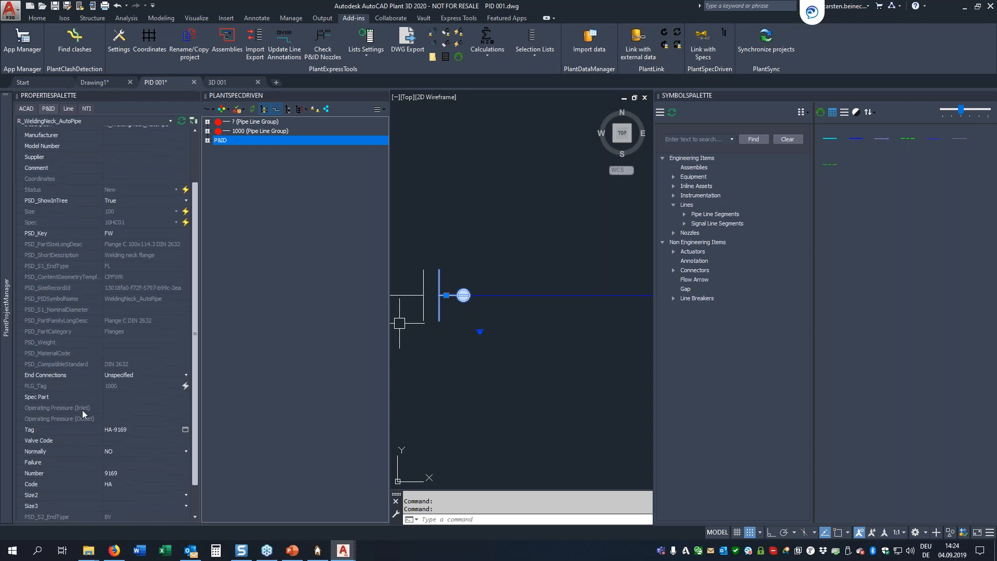
scroll(452, 213, "down", 4)
key("Escape")
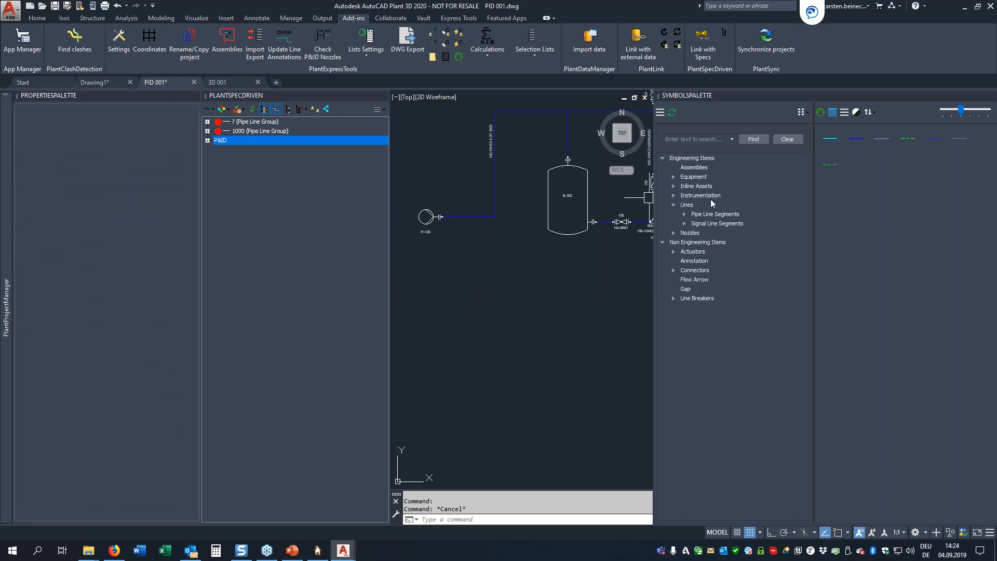
Step: Insert a check valve from the hand valves into the horizontal line beside pump P-100 and show its properties
double_click(697, 187)
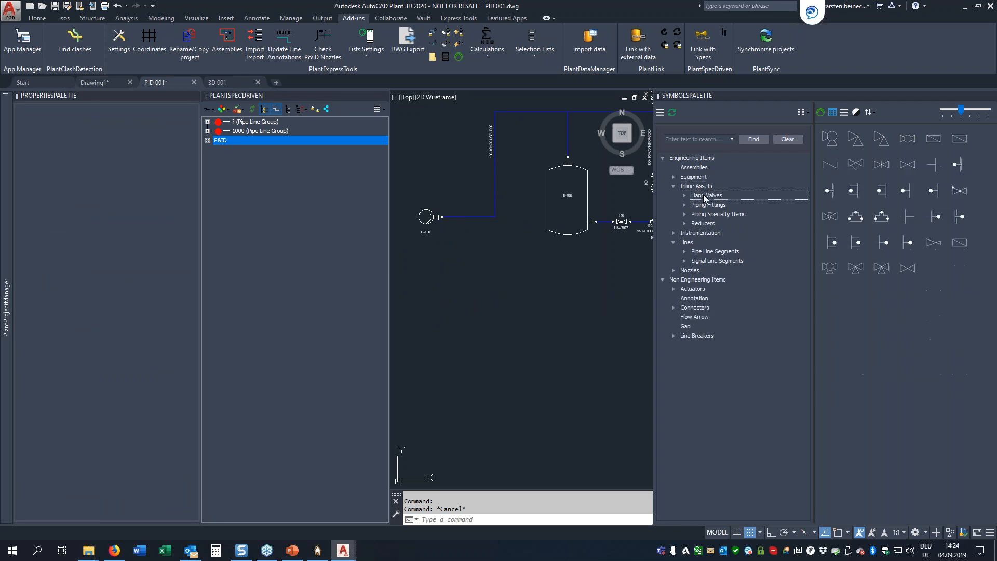
double_click(705, 195)
left_click(718, 260)
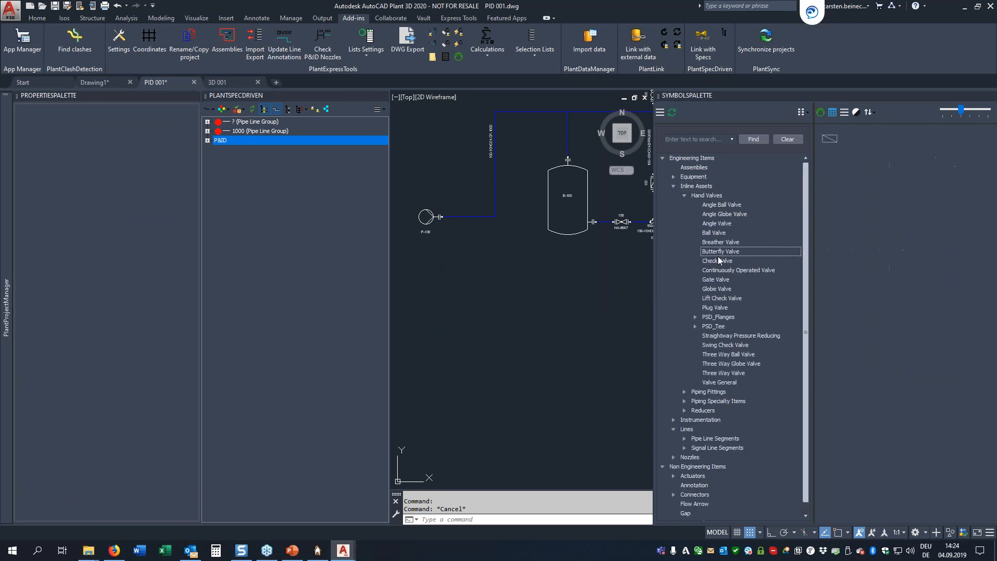
left_click(830, 139)
scroll(447, 219, "up", 6)
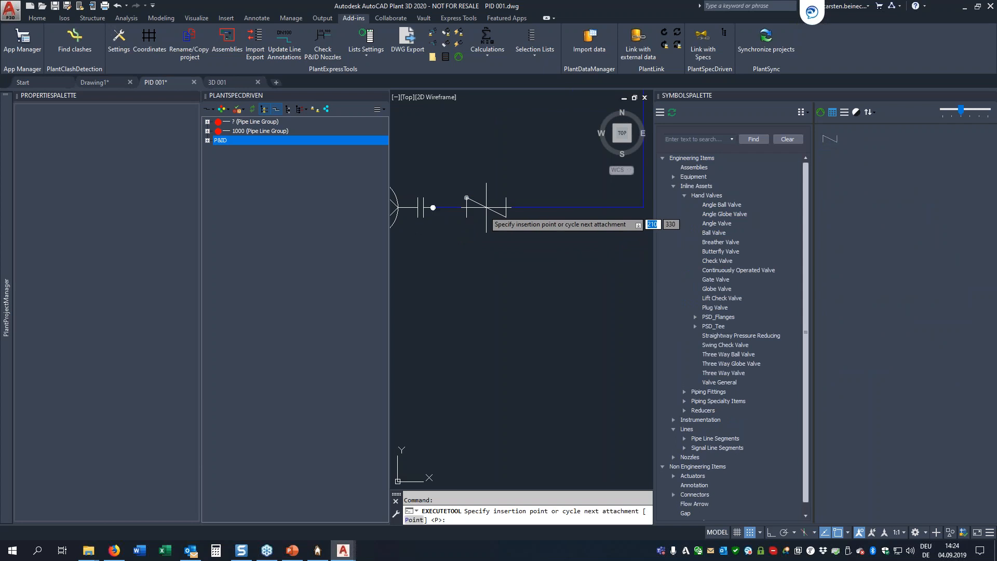
left_click(506, 207)
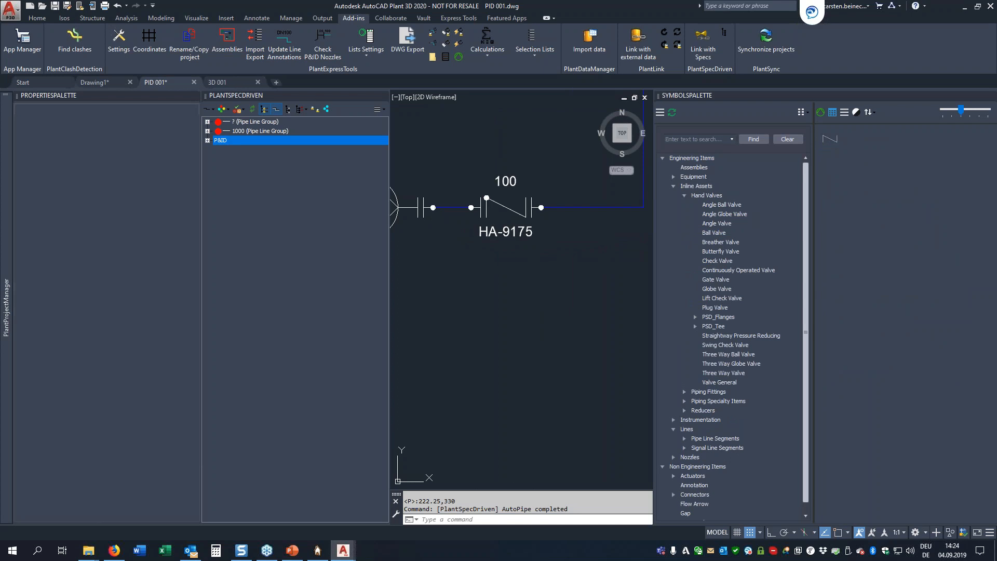
left_click(518, 208)
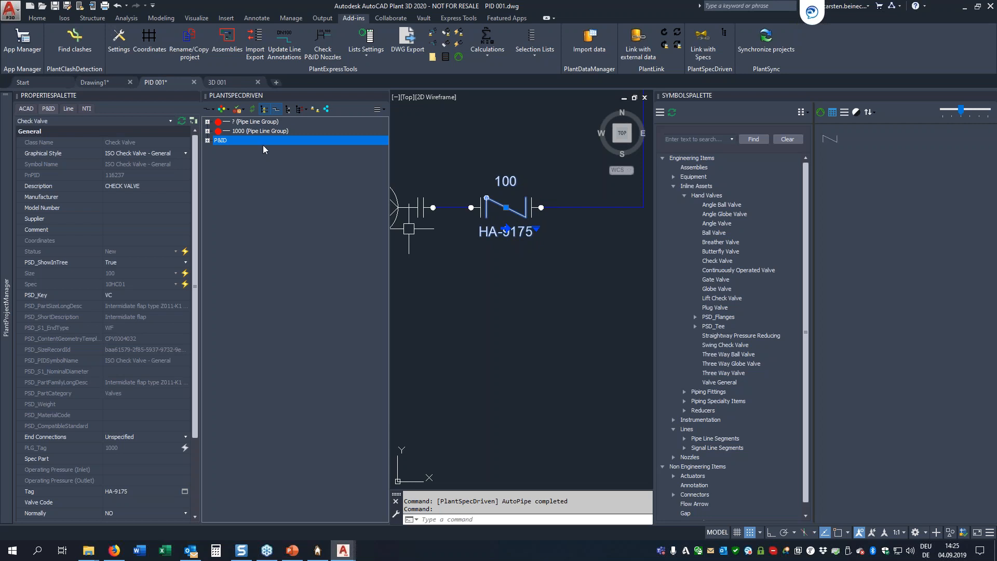
Step: Refresh the PlantSpecDriven tree and expand PID 001 with pipe line group 1000 down to its individual parts
left_click(253, 111)
left_click(208, 121)
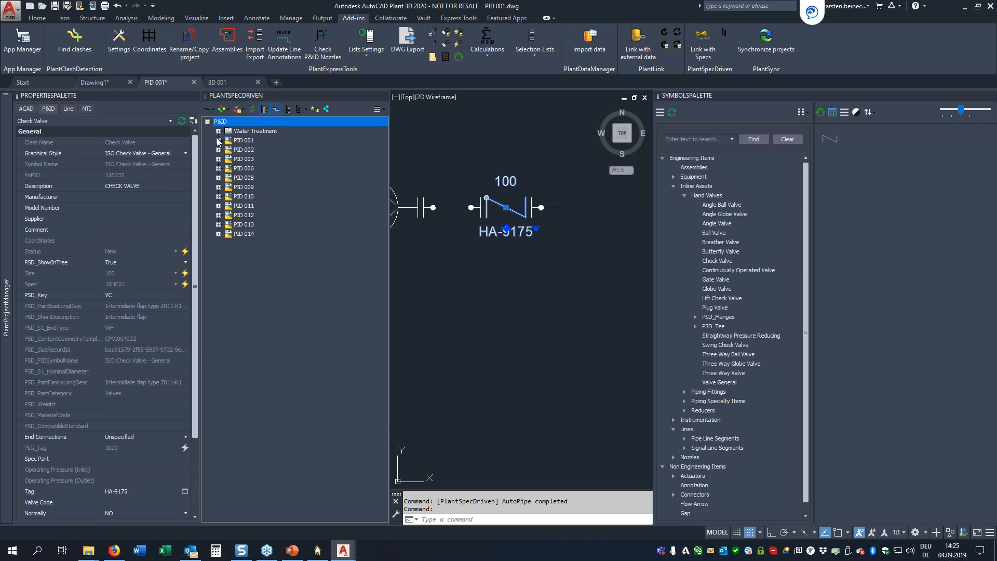
left_click(219, 141)
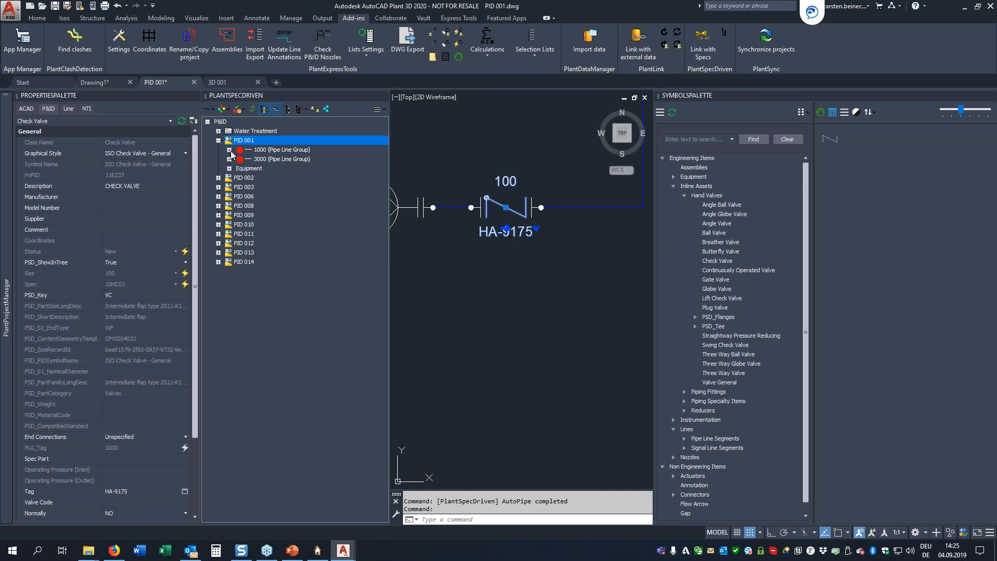
left_click(229, 150)
right_click(261, 153)
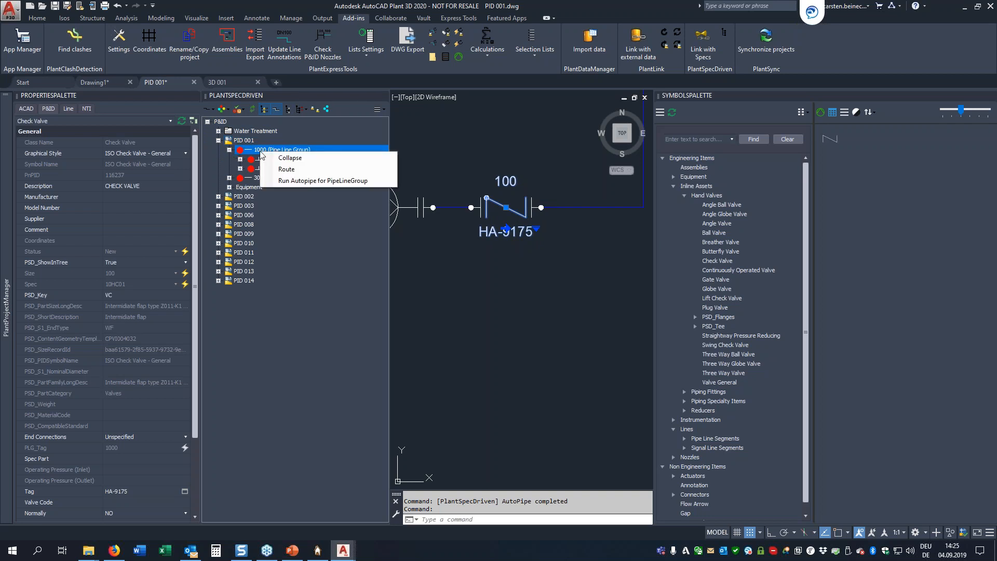
left_click(271, 158)
right_click(272, 150)
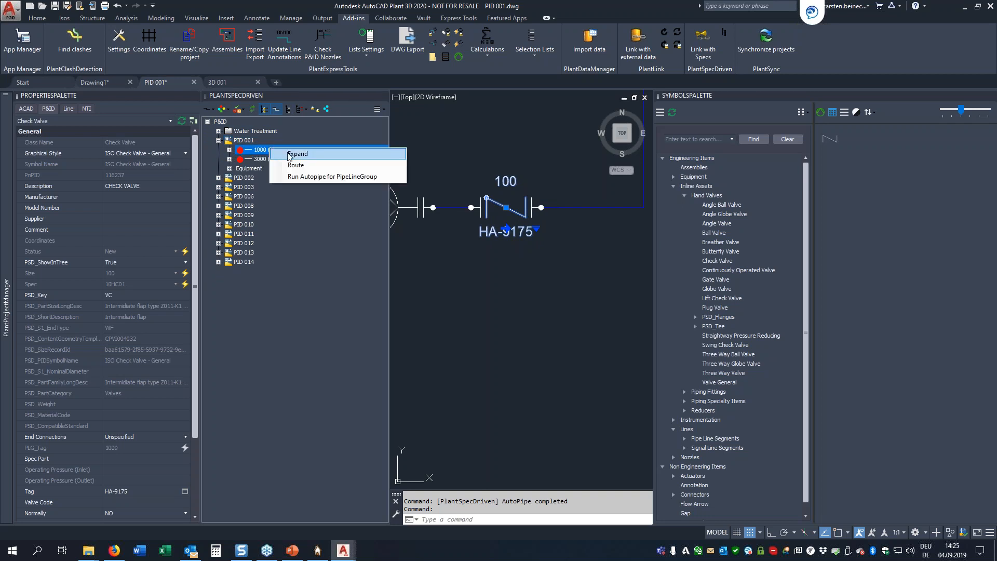
left_click(291, 154)
left_click(288, 110)
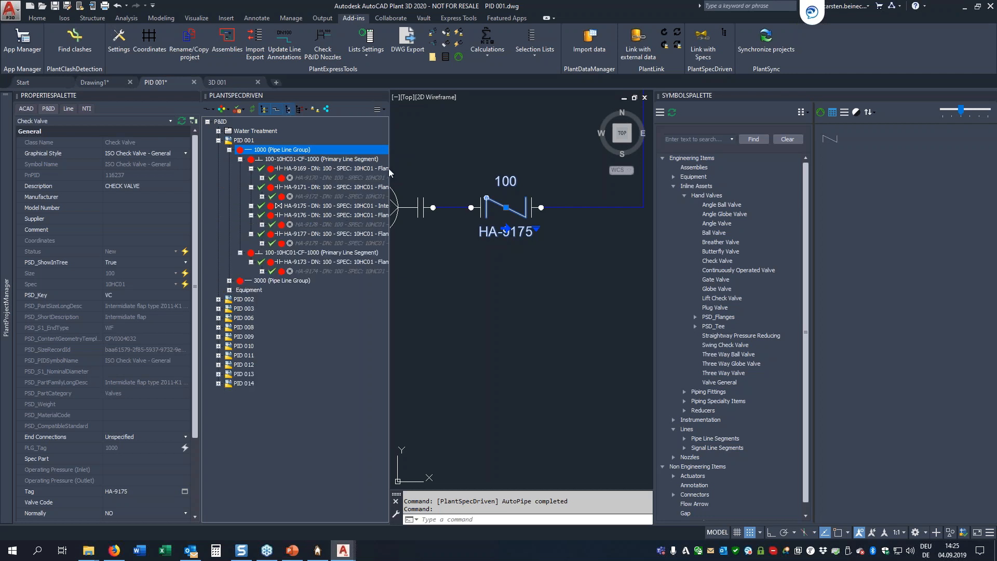
Step: Auto-hide the PropertiesPalette, widen the PlantSpecDriven palette and leave only the first line segment of group 1000 expanded
left_click(185, 96)
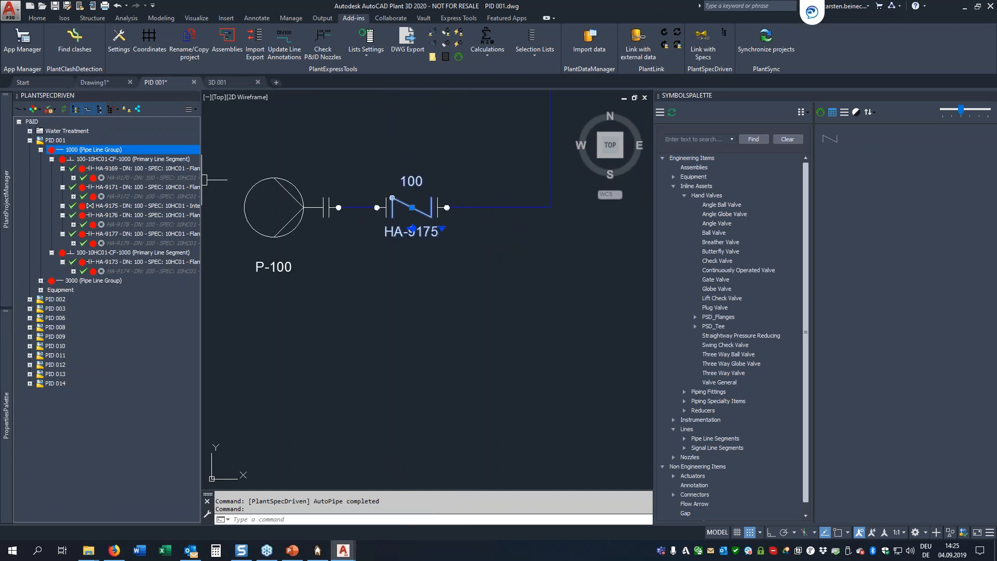
left_click_drag(201, 184, 240, 184)
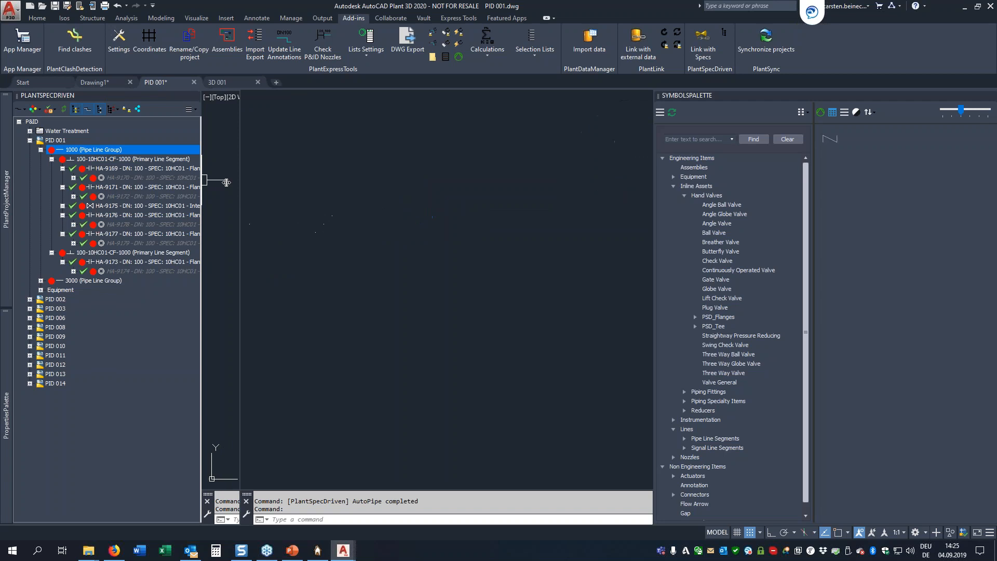
left_click(52, 160)
left_click(52, 168)
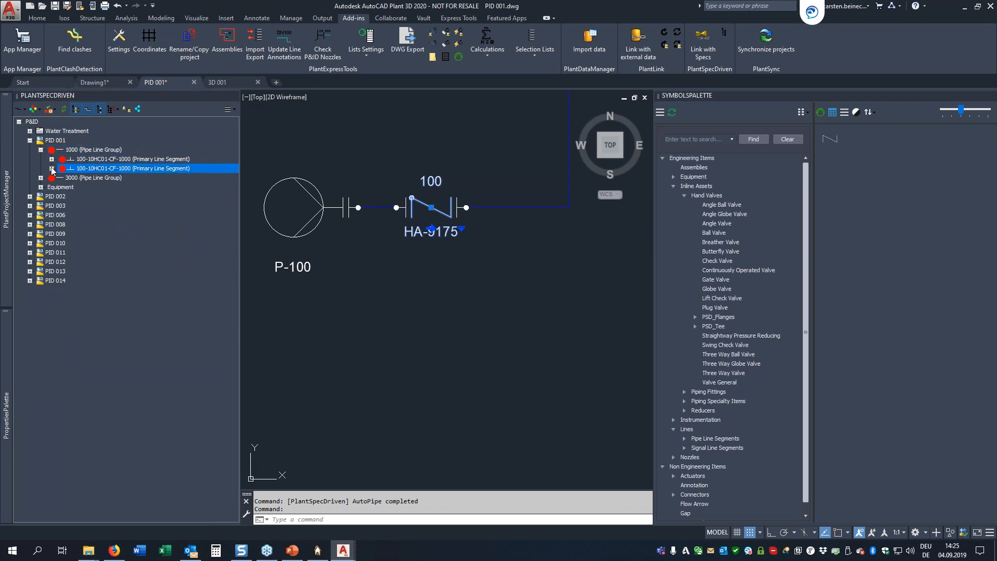
left_click(52, 160)
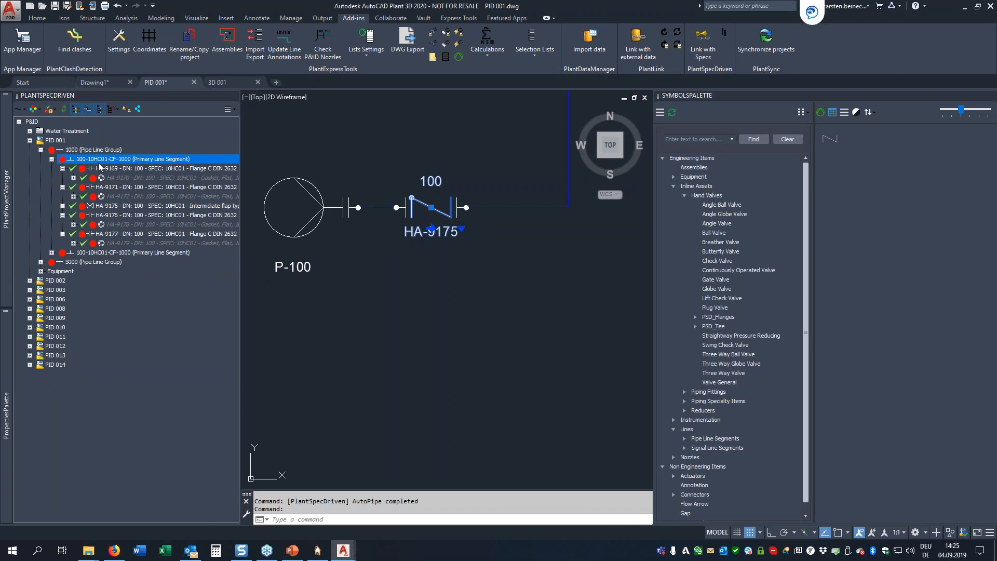
Step: Insert a general valve into the vertical line beside pump P-100 and assign the catalog part "Ball cock w. flange ND 100-PN 10"
left_click(189, 208)
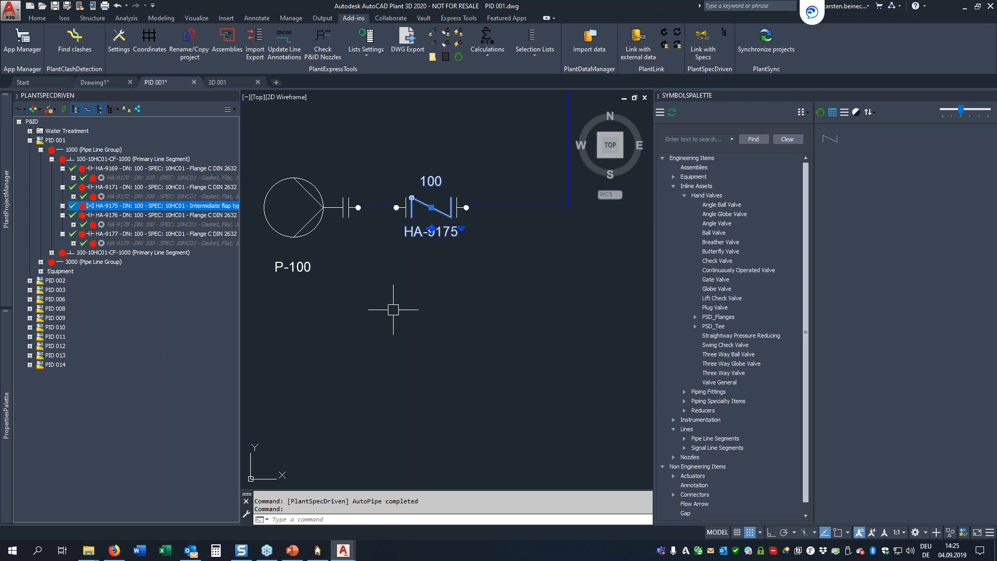
scroll(374, 290, "down", 4)
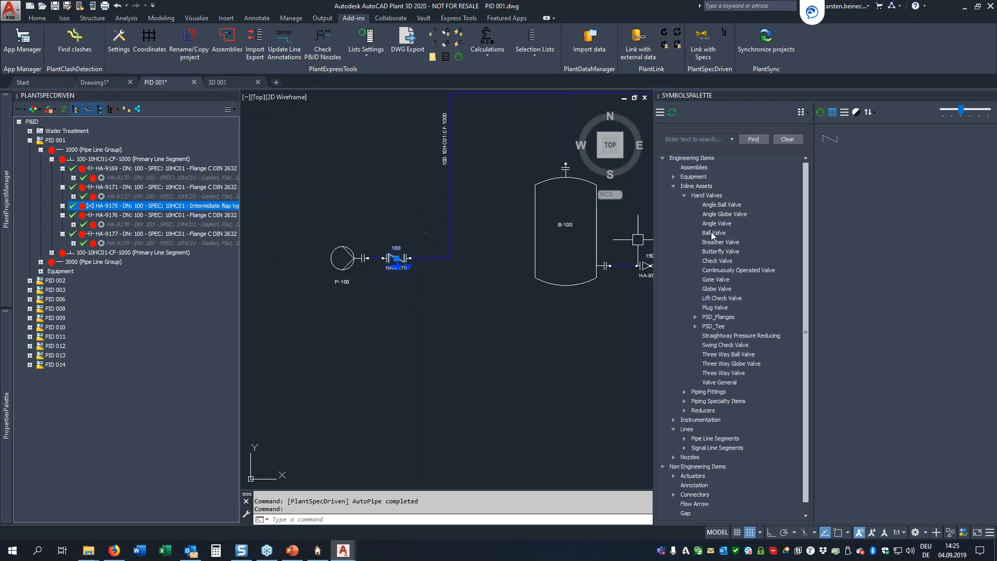
left_click(708, 196)
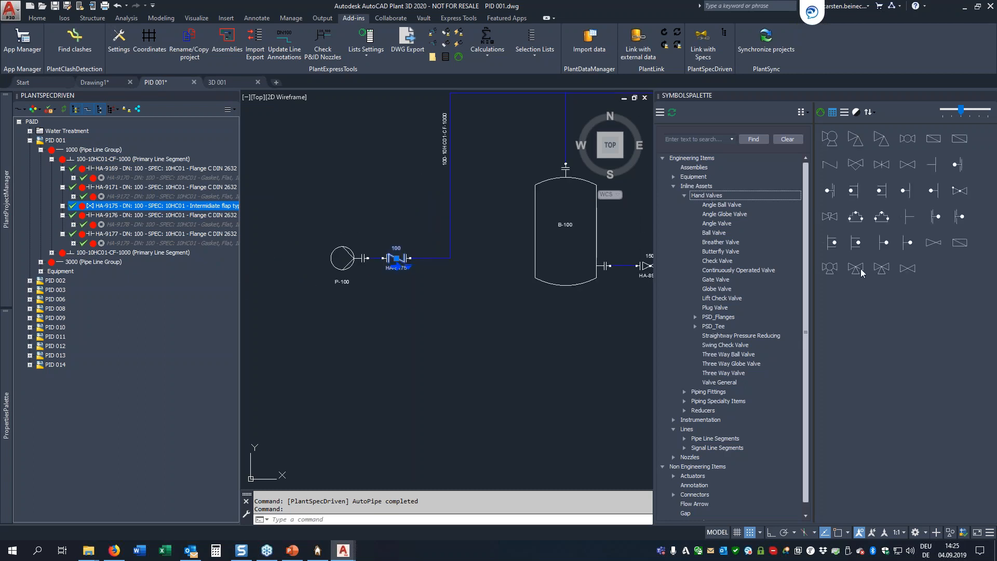
left_click(908, 271)
middle_click_drag(467, 202, 455, 229)
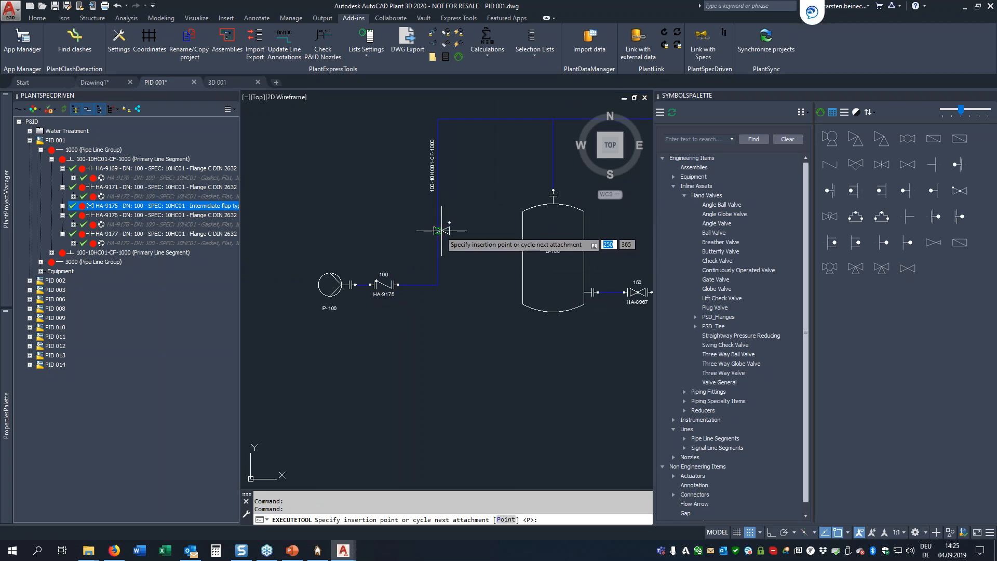
left_click(442, 230)
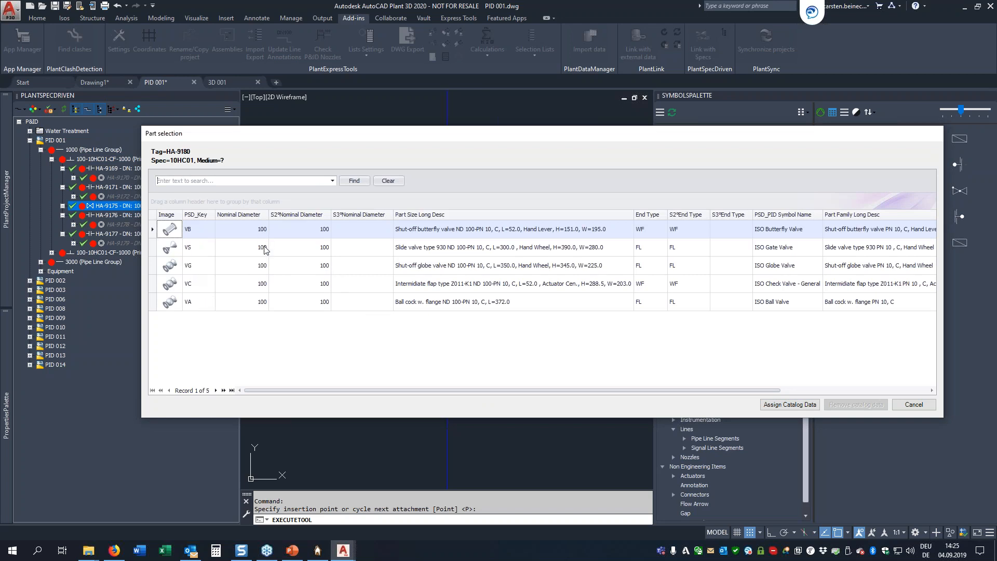
left_click(426, 303)
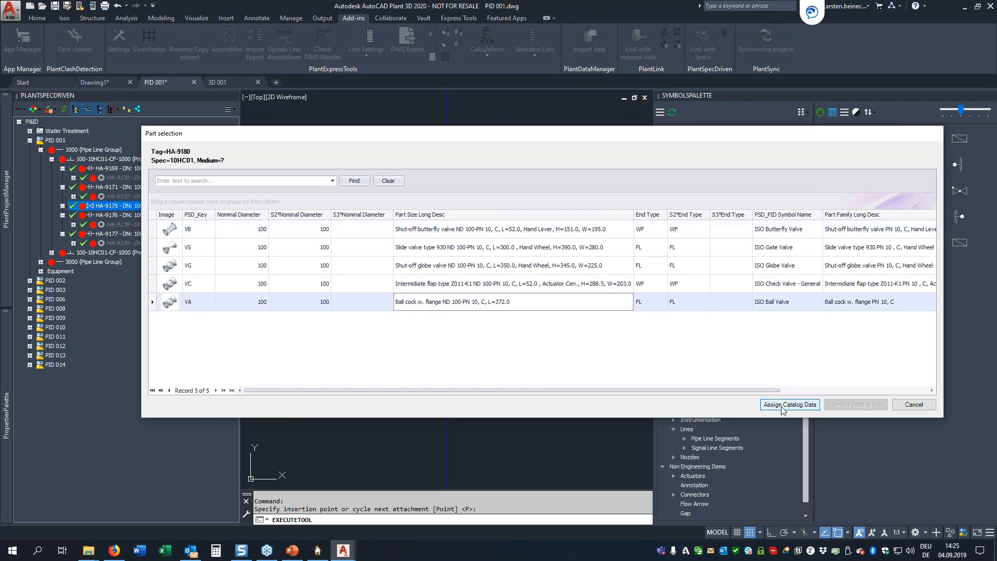
left_click(783, 406)
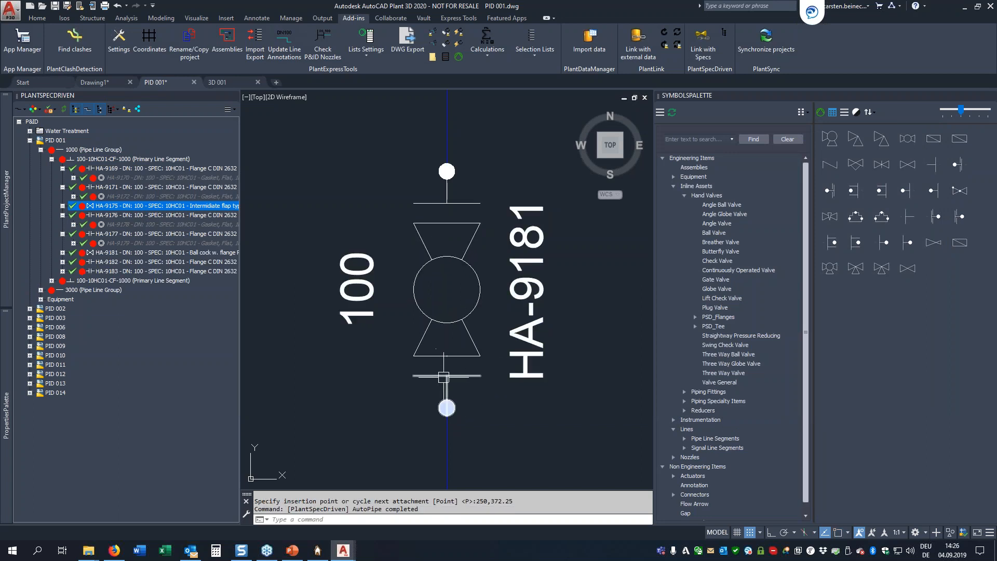
Step: Insert a ball valve into the upper horizontal line toward vessel B-200 and another into the vertical branch above vessel B-100
scroll(406, 322, "down", 2)
scroll(406, 321, "down", 10)
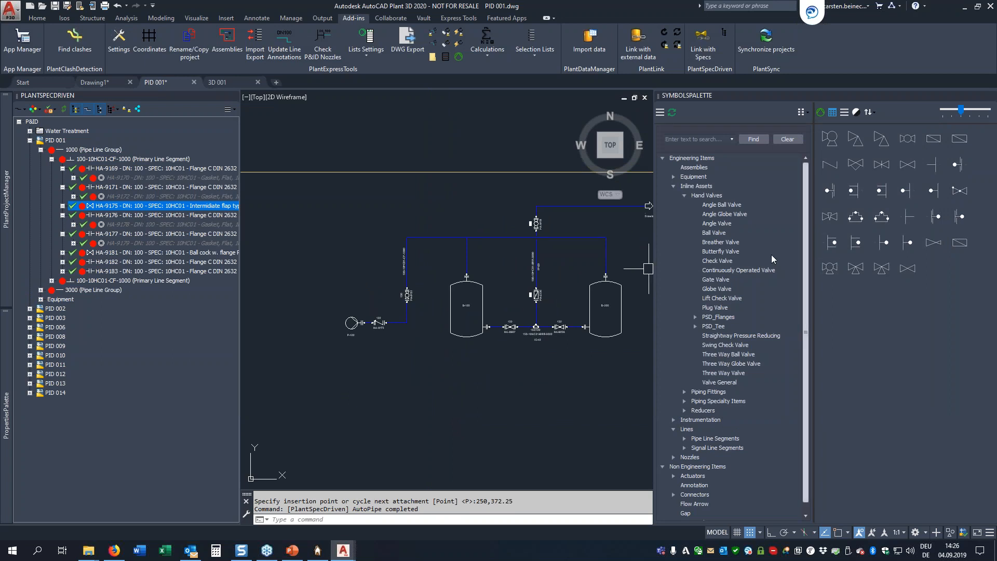
left_click(902, 164)
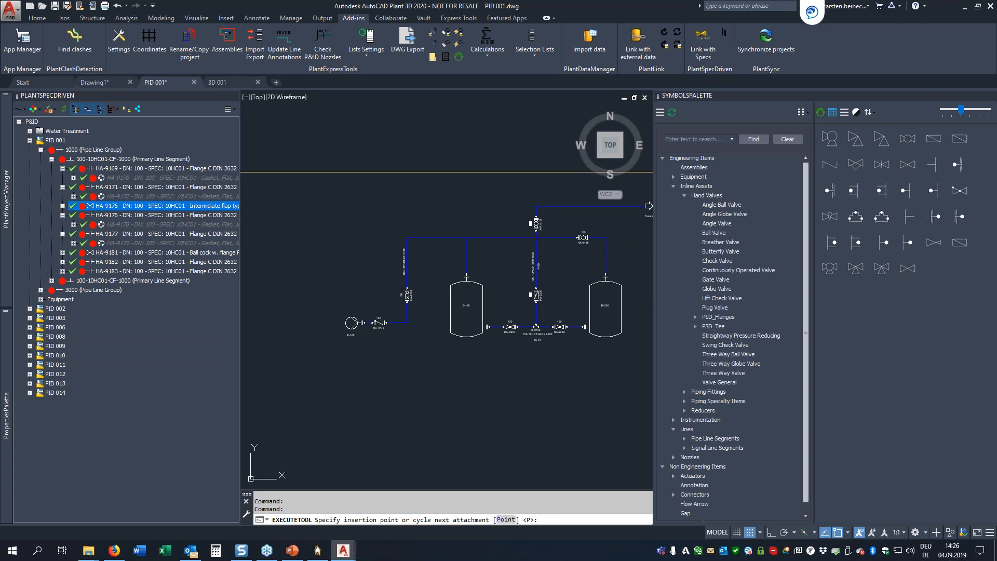
left_click(582, 238)
scroll(611, 235, "up", 4)
scroll(611, 235, "down", 4)
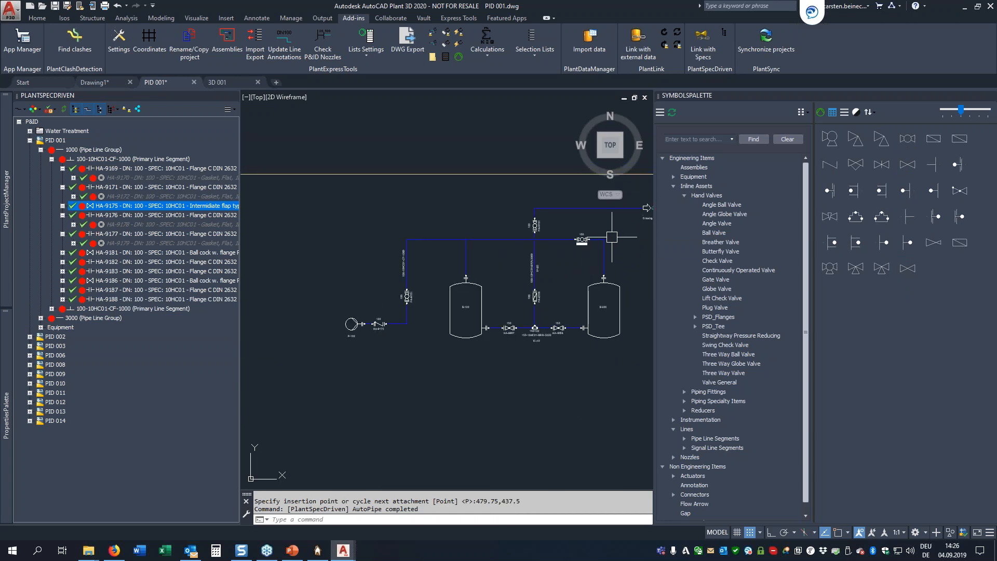
left_click(905, 138)
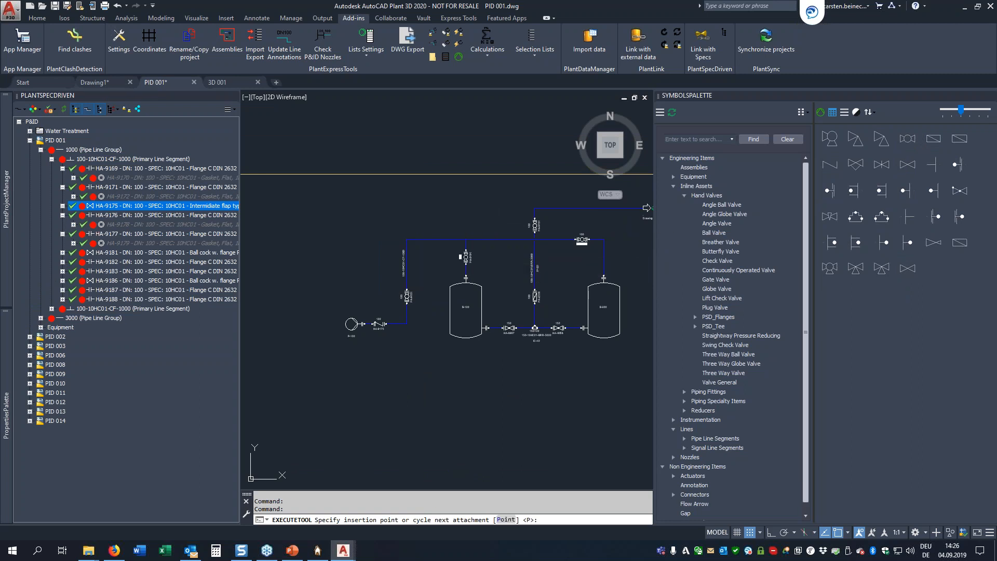
key("Escape")
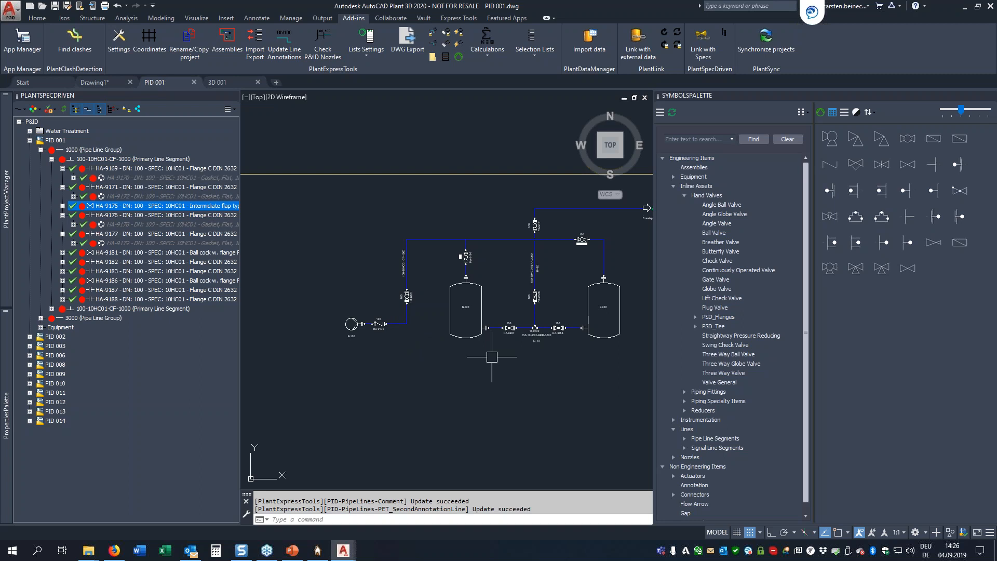
Step: Reassign the tag of vertical line 100-10HC01-BRR-3000 with size 150, placing its annotation after assignment
scroll(552, 315, "up", 4)
mouse_move(553, 315)
middle_mouse_down()
mouse_move(395, 359)
mouse_move(376, 385)
middle_mouse_up()
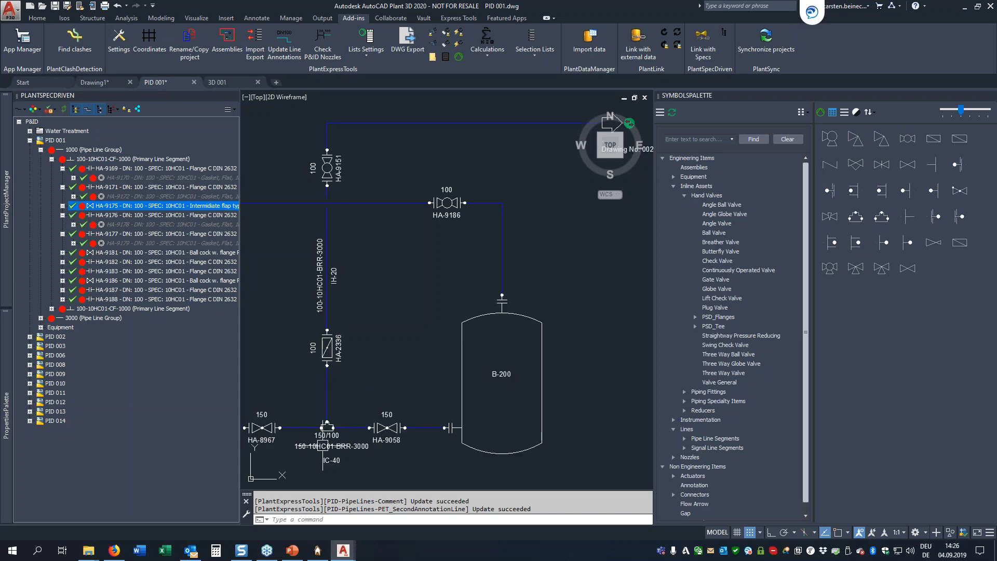
scroll(323, 446, "up", 4)
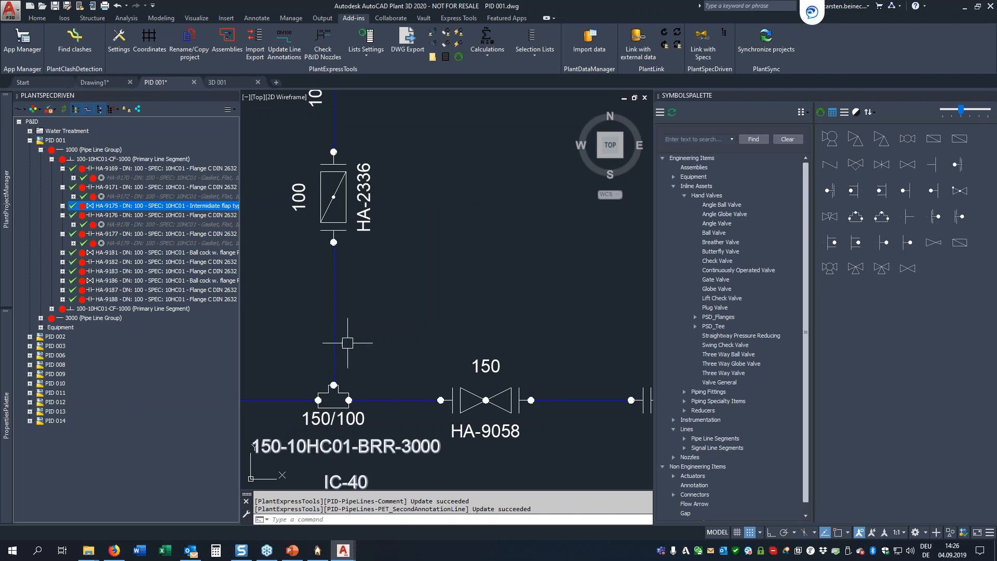
left_click(333, 330)
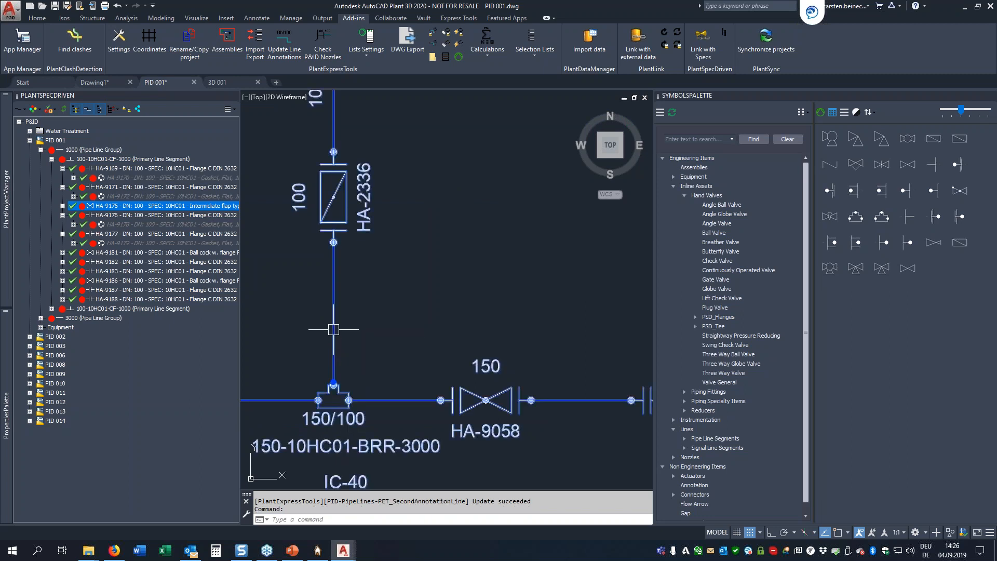
scroll(342, 387, "down", 4)
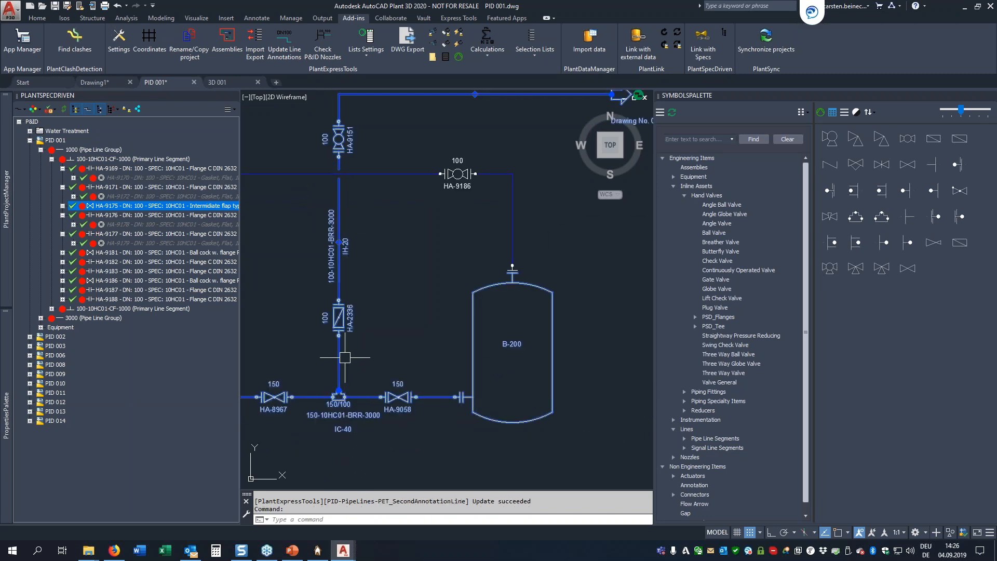
scroll(441, 222, "down", 2)
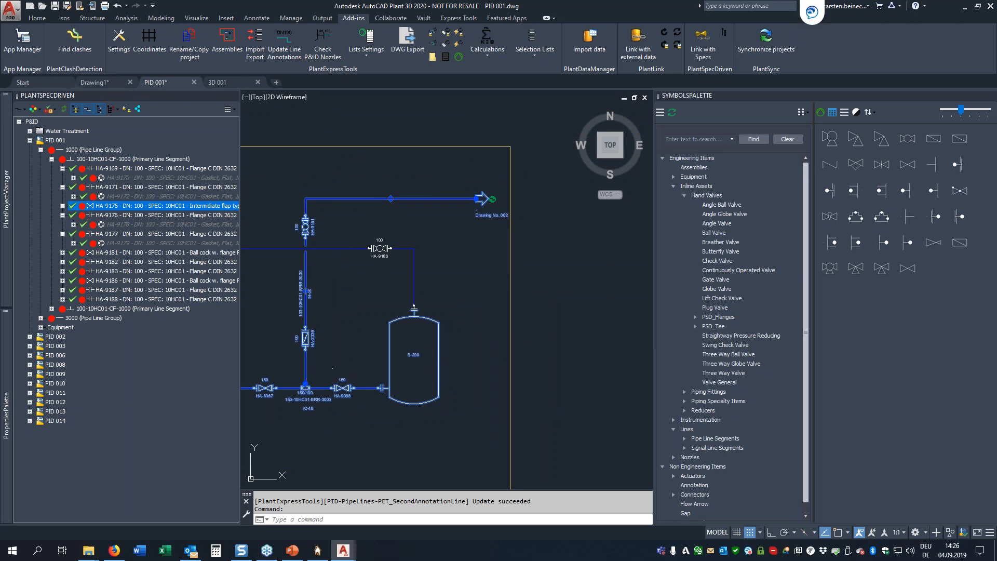
right_click(306, 371)
left_click(358, 66)
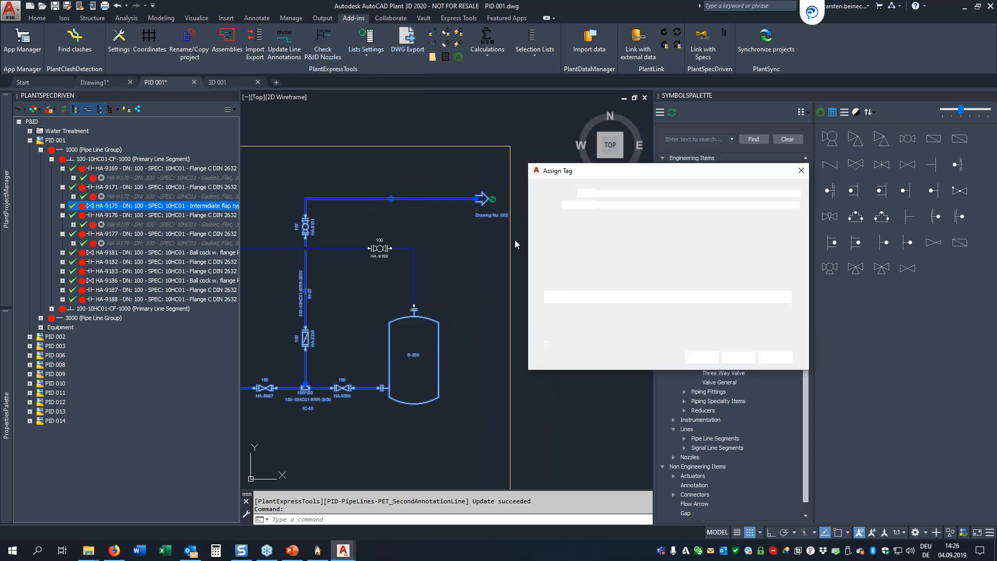
left_click(654, 243)
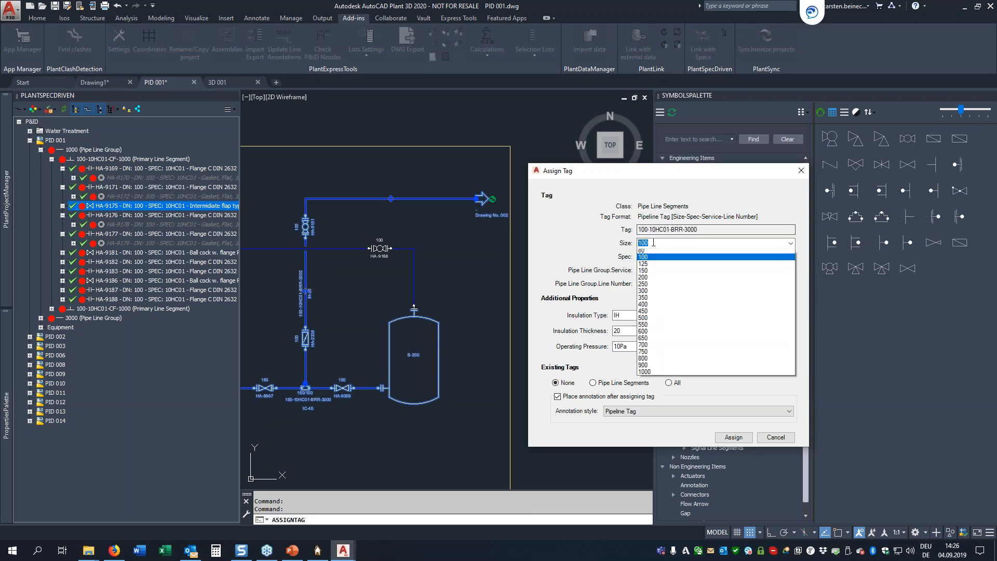
left_click(644, 270)
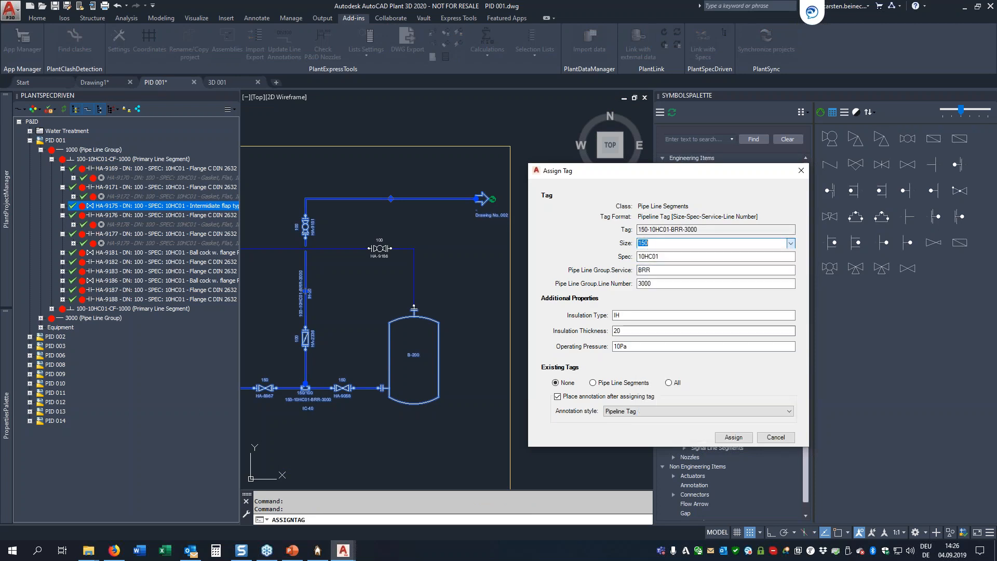
left_click(746, 439)
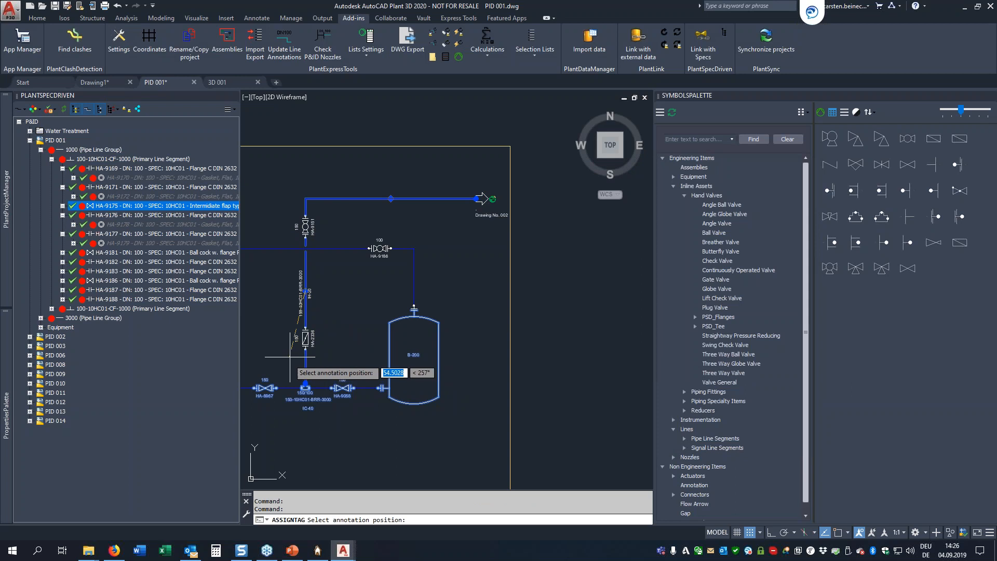
Step: Acknowledge the missing catalog data for ball valve HA-9151, then open connected drawing PID 002 and propagate the line data, keeping it open
scroll(290, 357, "up", 10)
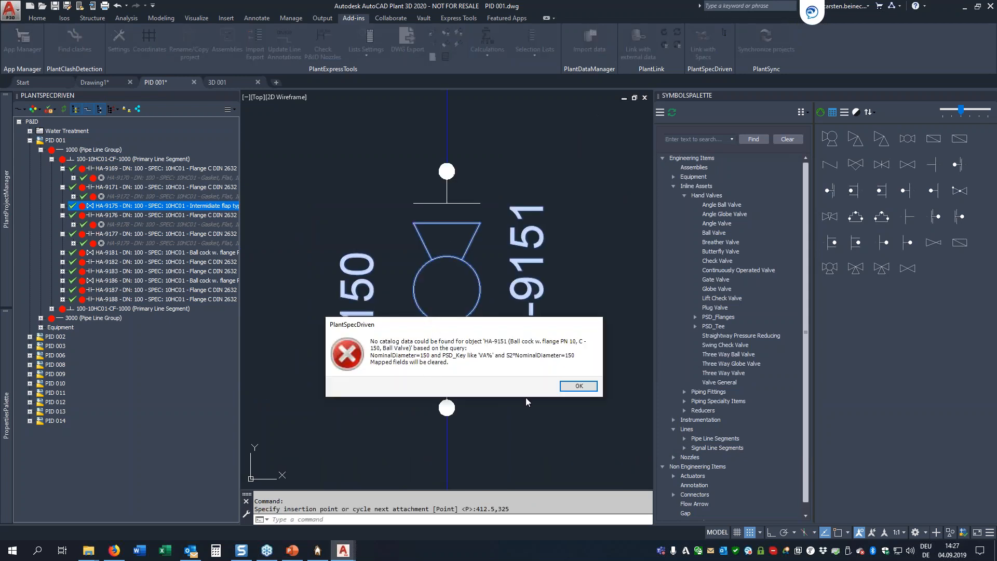
left_click(579, 387)
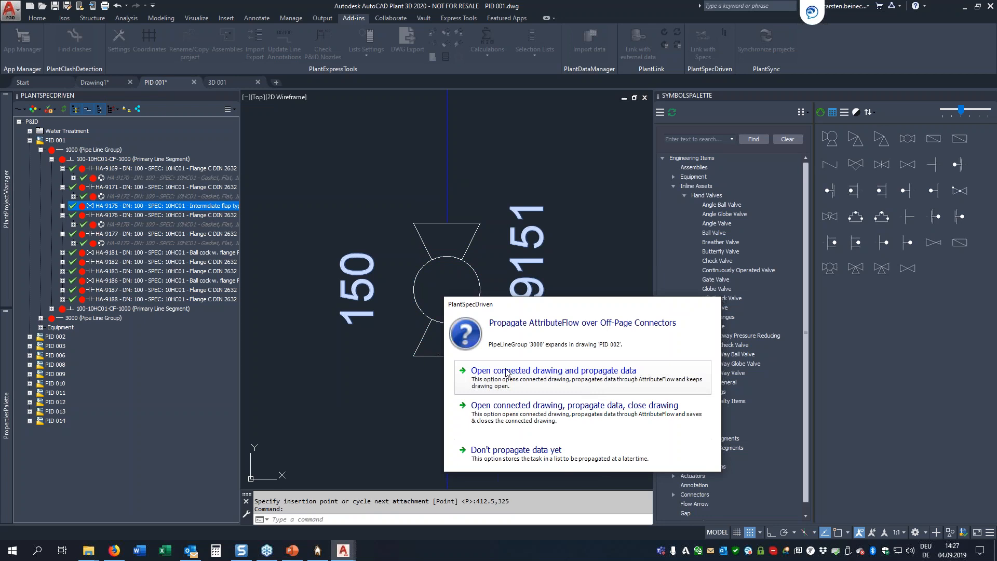
left_click(506, 370)
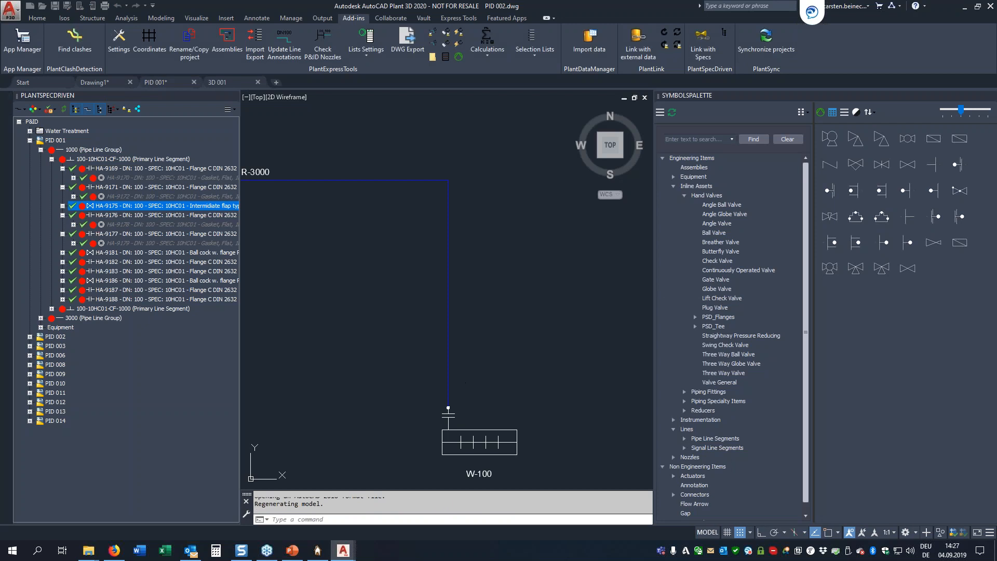
Step: Examine the tag of the continued 3000 line in PID 002 between the off-page connector and W-100
middle_click_drag(306, 260, 475, 282)
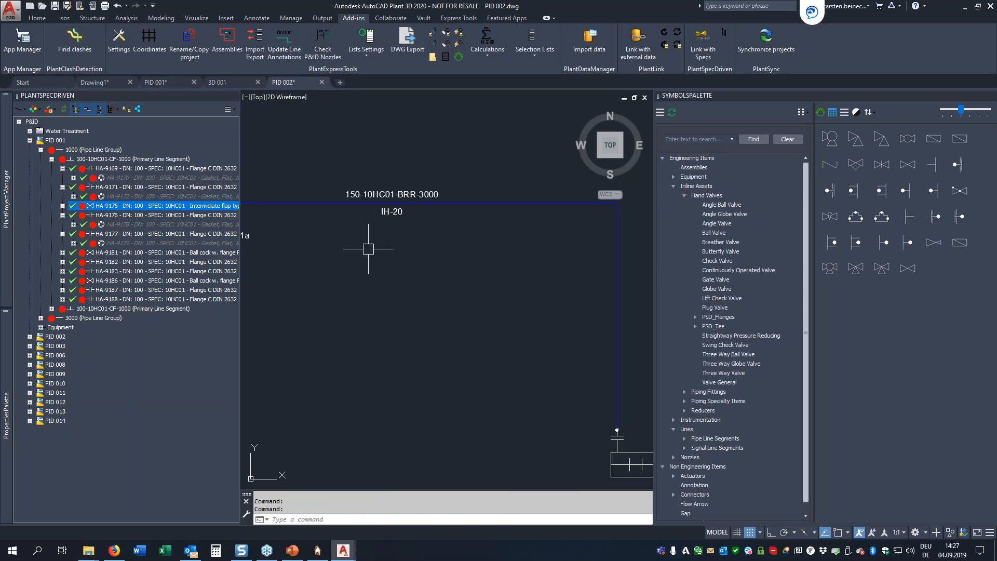
middle_click_drag(545, 340, 500, 310)
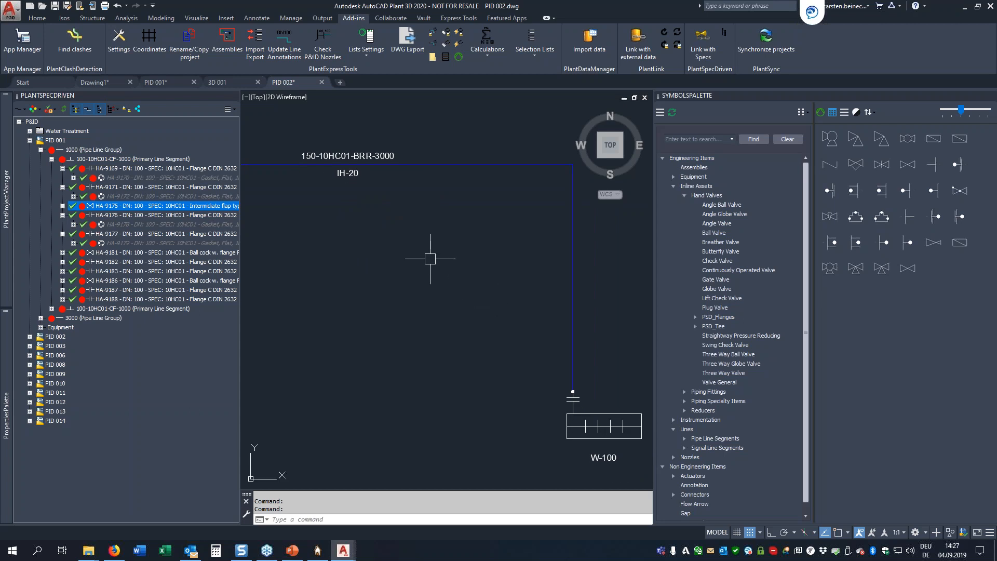
middle_click_drag(354, 217, 410, 218)
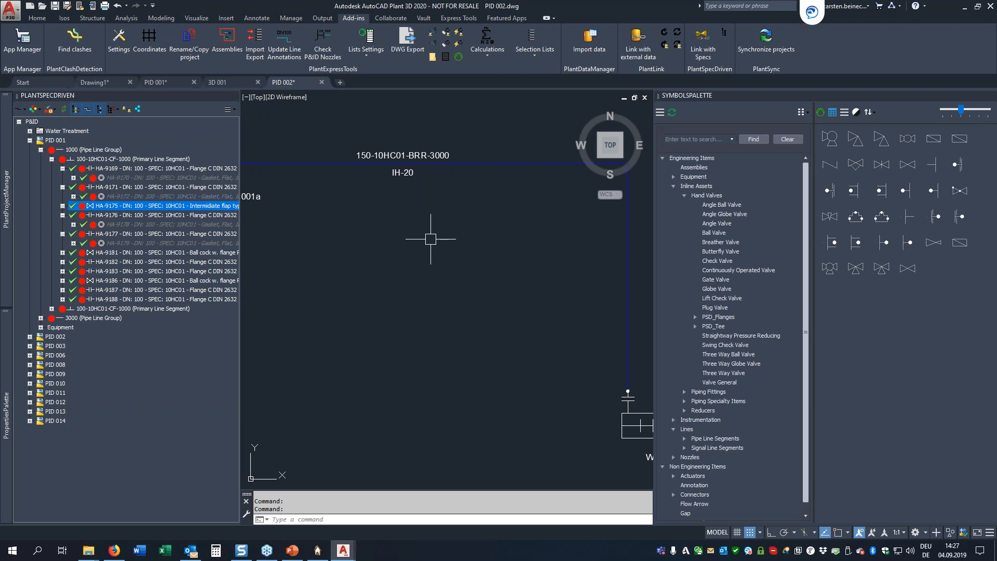
Step: Select the flange at the W-100 nozzle, inspect the PSD_PartSizeLongDesc field in the P&ID properties, and clear the selection
middle_click_drag(470, 282, 365, 244)
scroll(524, 358, "up", 4)
left_click(526, 365)
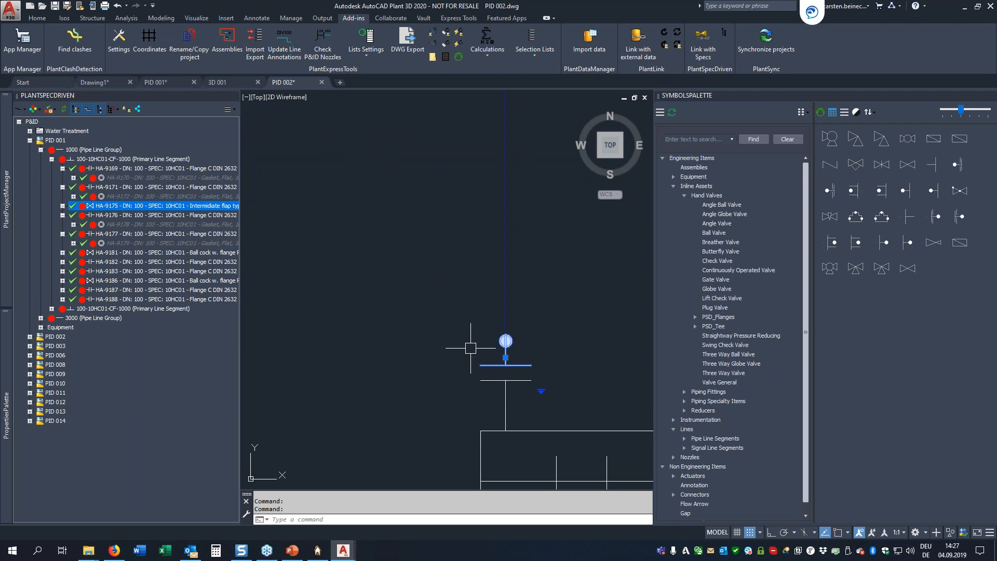
scroll(447, 268, "down", 2)
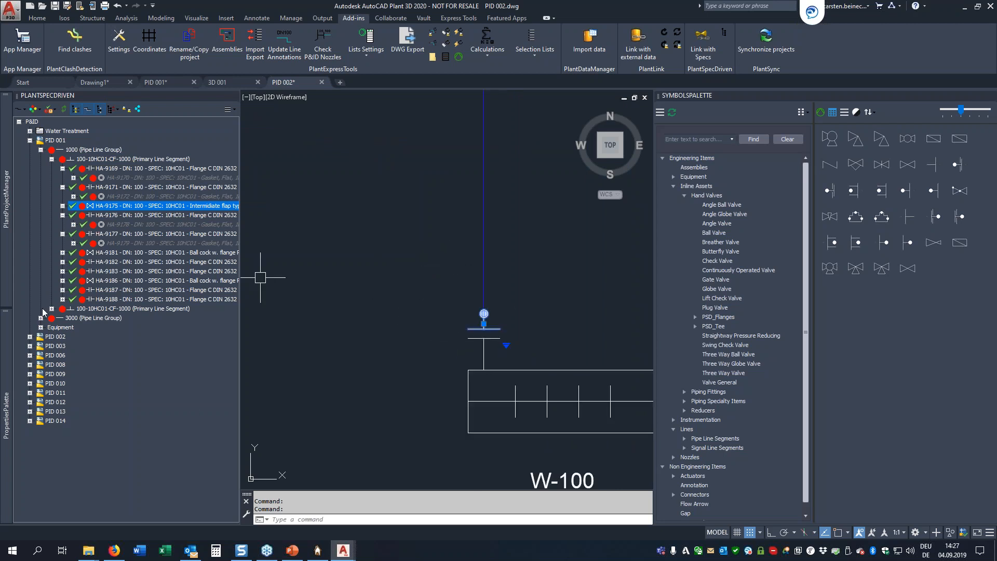
mouse_move(6, 354)
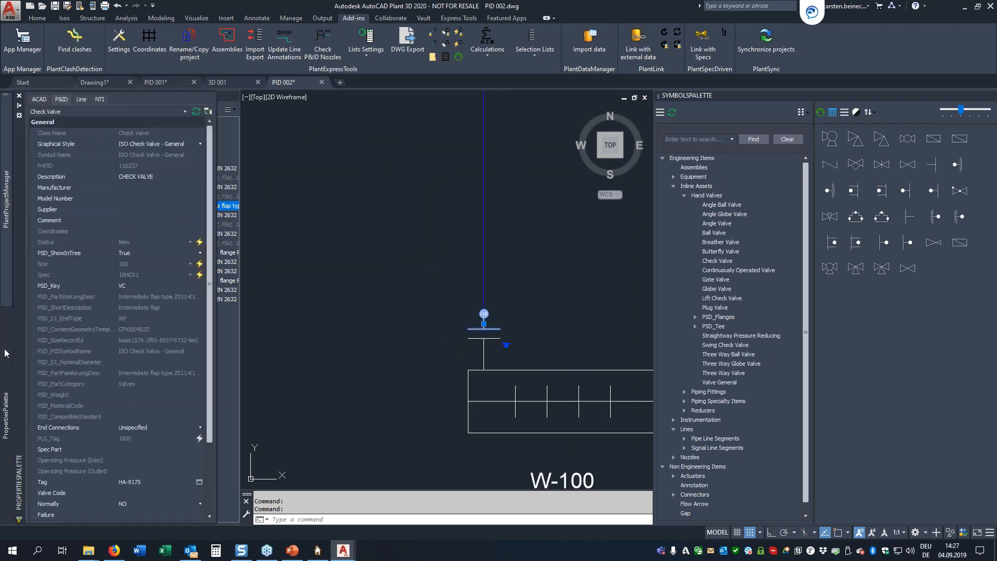
left_click(169, 296)
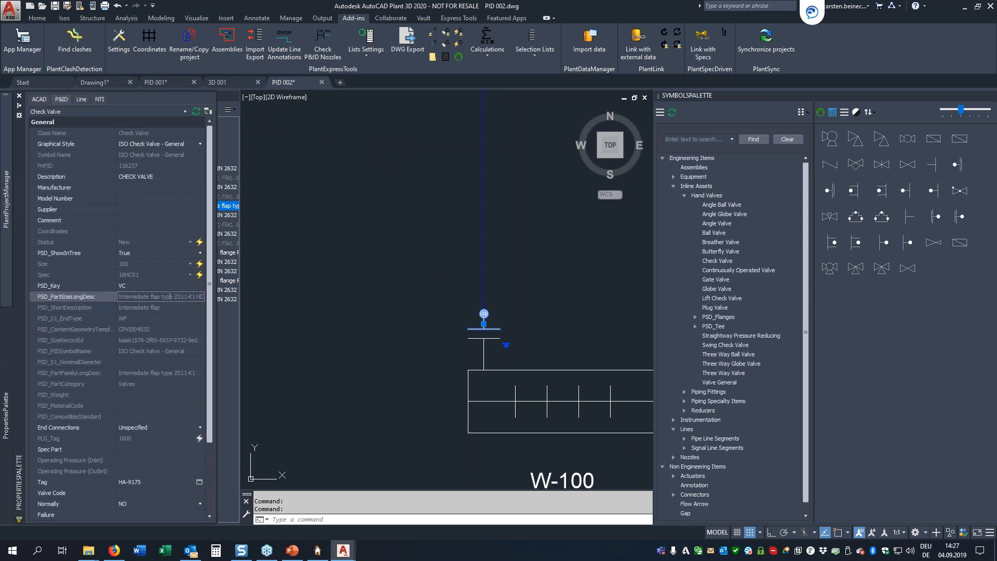
left_click_drag(154, 299, 118, 297)
left_click(121, 298)
left_click(135, 306)
scroll(549, 322, "down", 5)
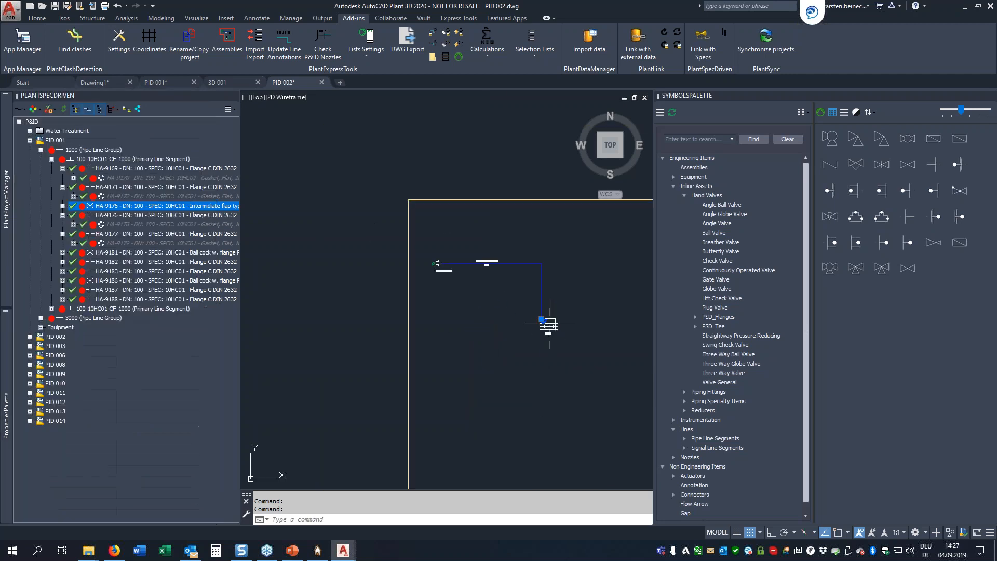
scroll(508, 274, "up", 6)
key("Escape")
scroll(503, 338, "down", 4)
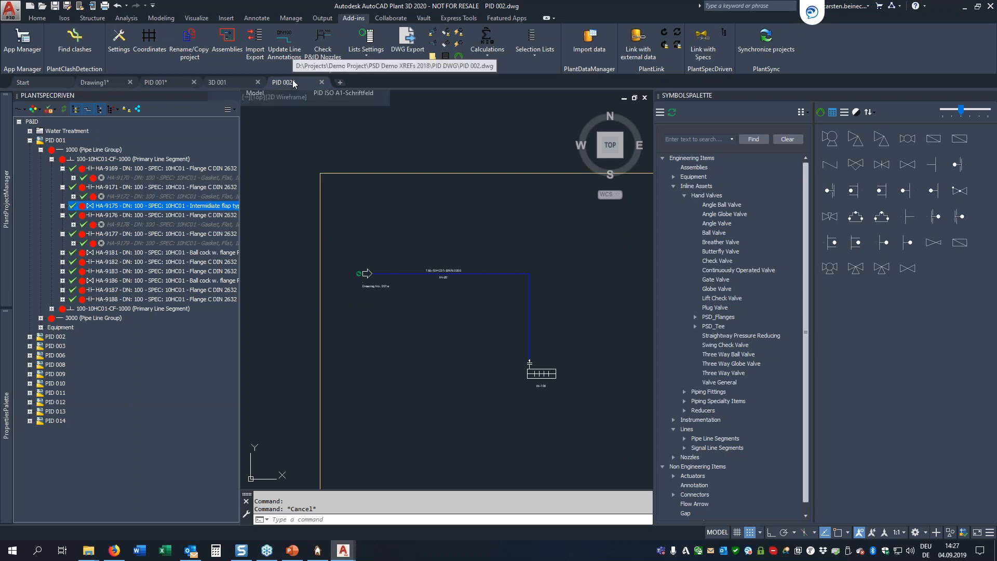
Step: Switch to the 3D 001 drawing
left_click(228, 81)
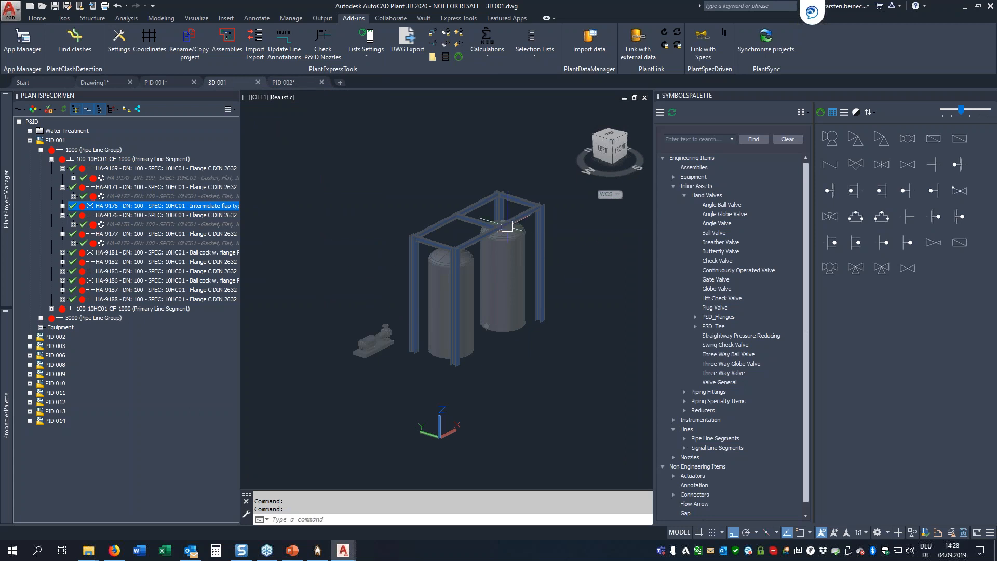
right_click(104, 162)
left_click(126, 178)
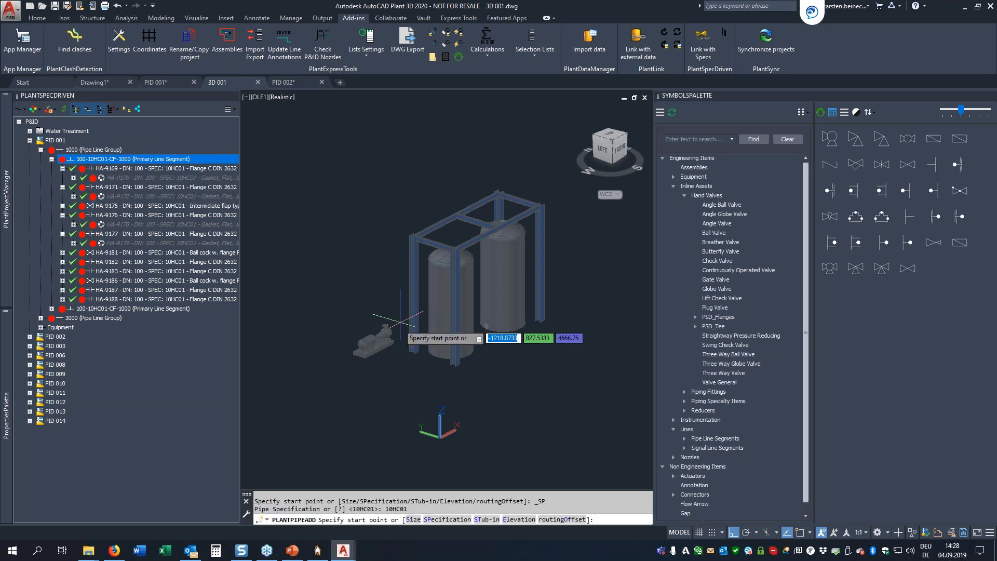
scroll(401, 322, "up", 5)
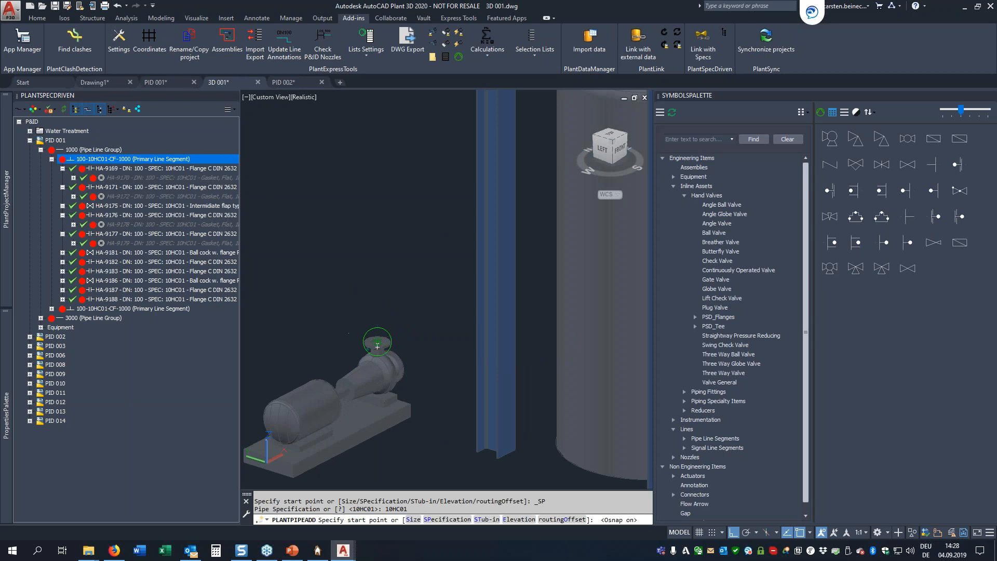
left_click(378, 346)
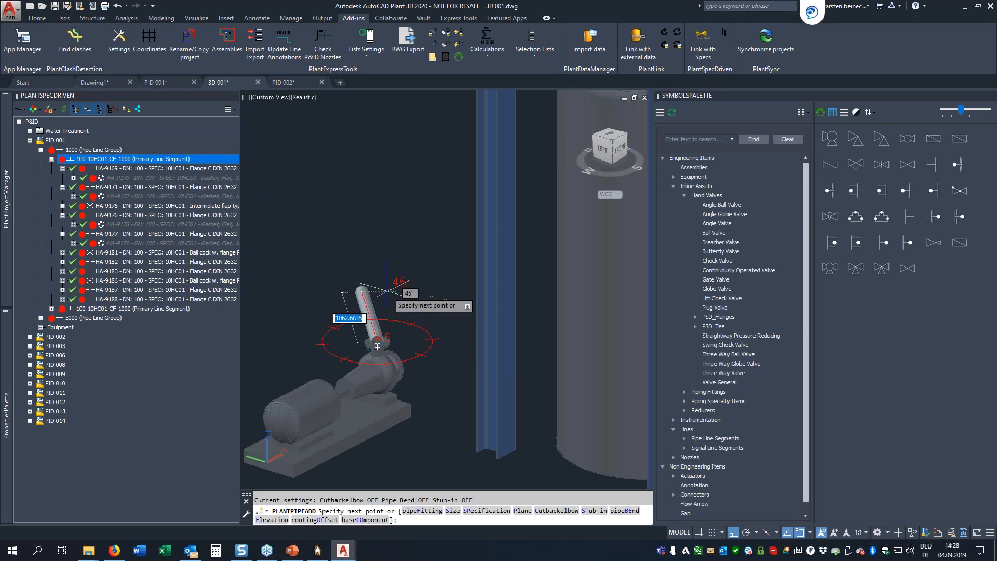
key("Escape")
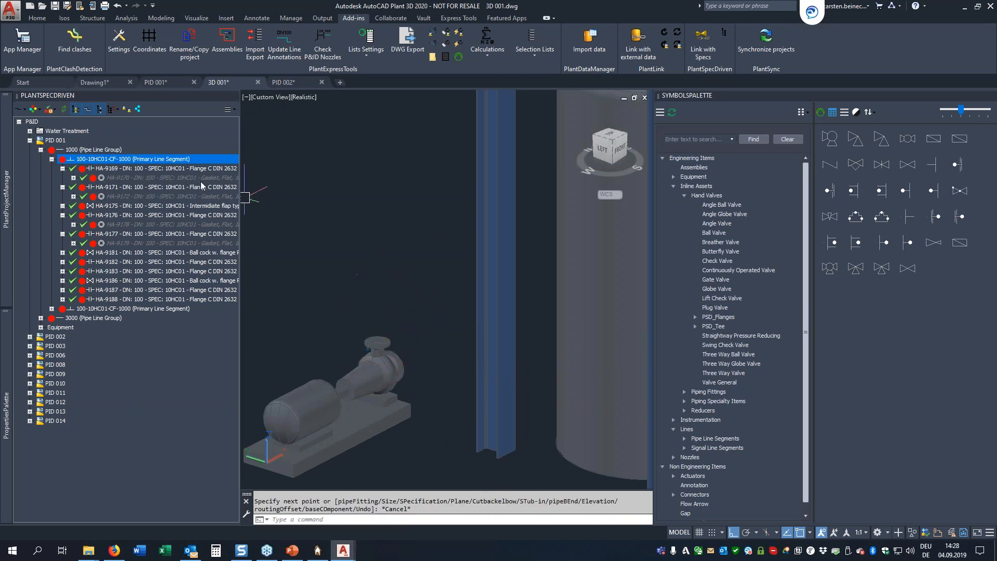
Step: Start routing primary line segment 100-10HC01-CF-1000 from the node of the pump's upper nozzle, running 500 straight up
right_click(158, 161)
left_click(174, 176)
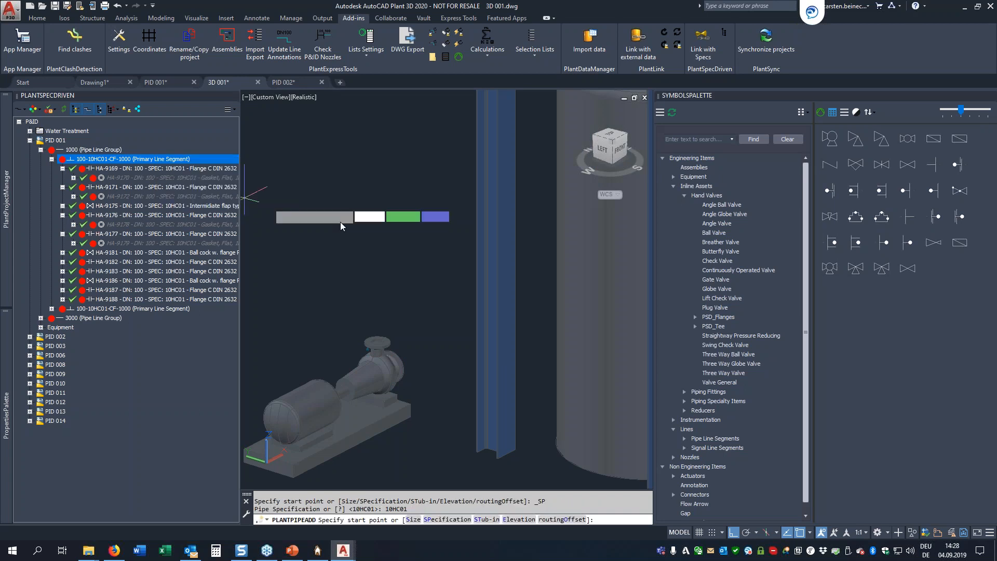
right_click(370, 253, "shift")
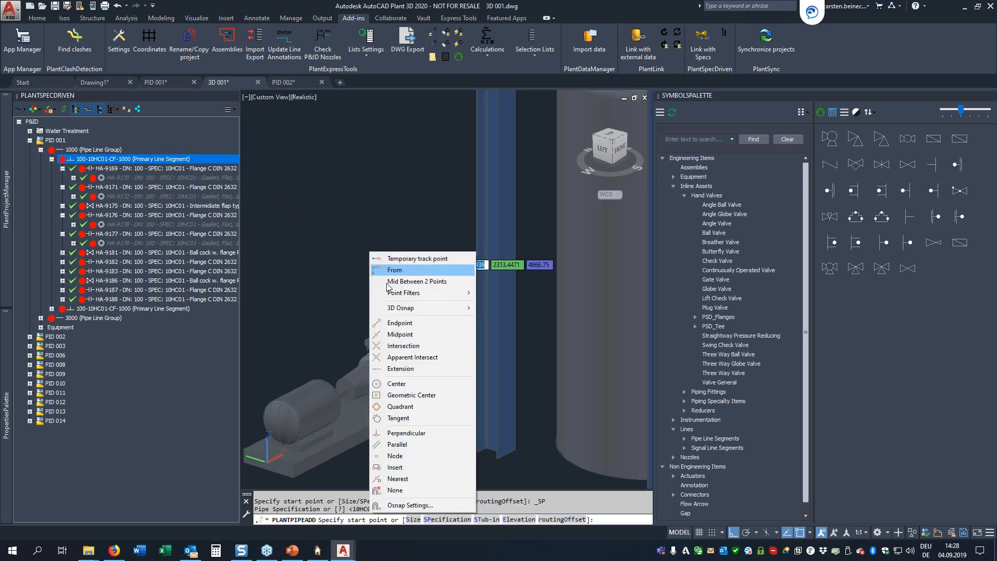
left_click(396, 456)
left_click(378, 341)
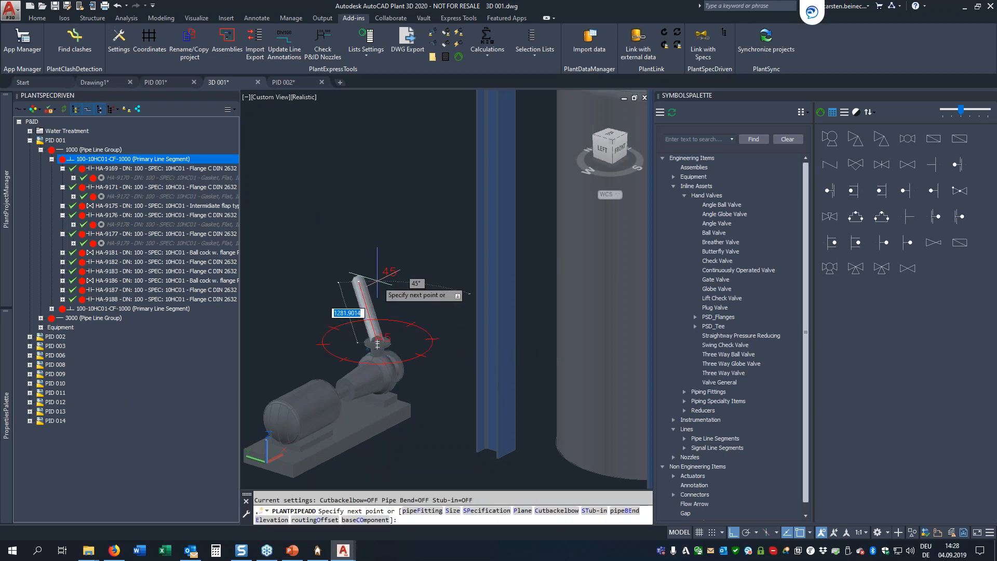
type("500")
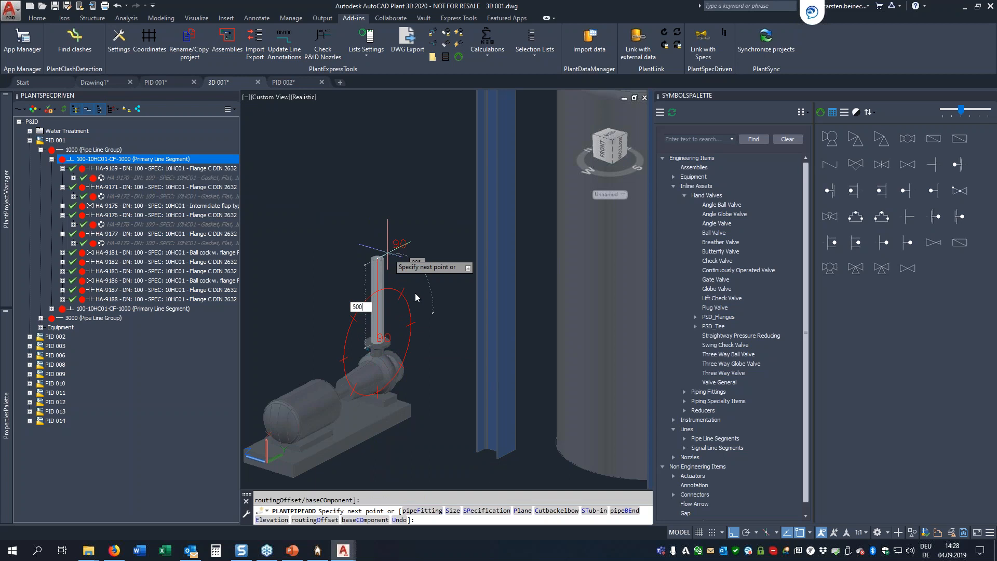
key("Return")
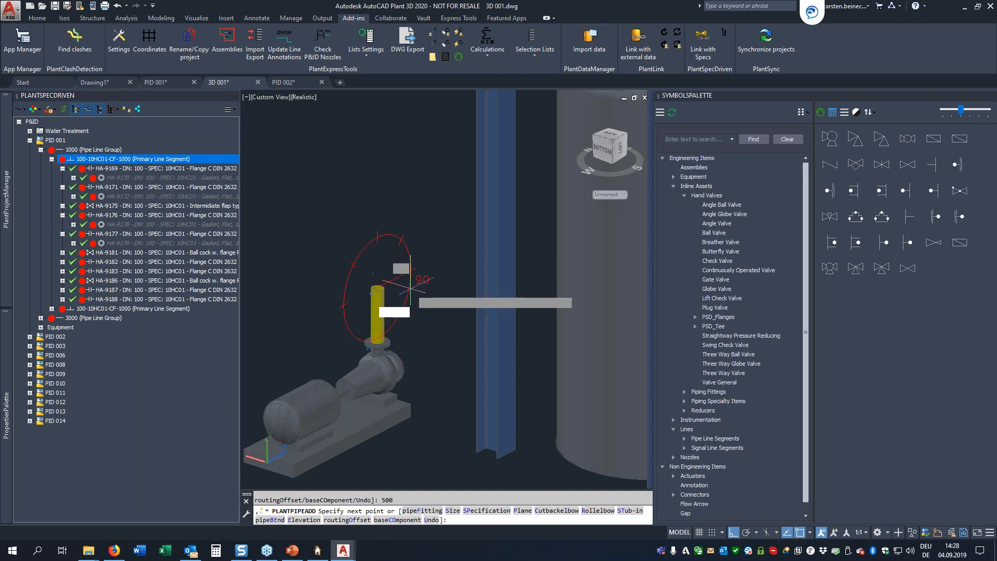
Step: Continue the pipe 1000 horizontally toward the steel column and 3500 straight up along it
type("1000")
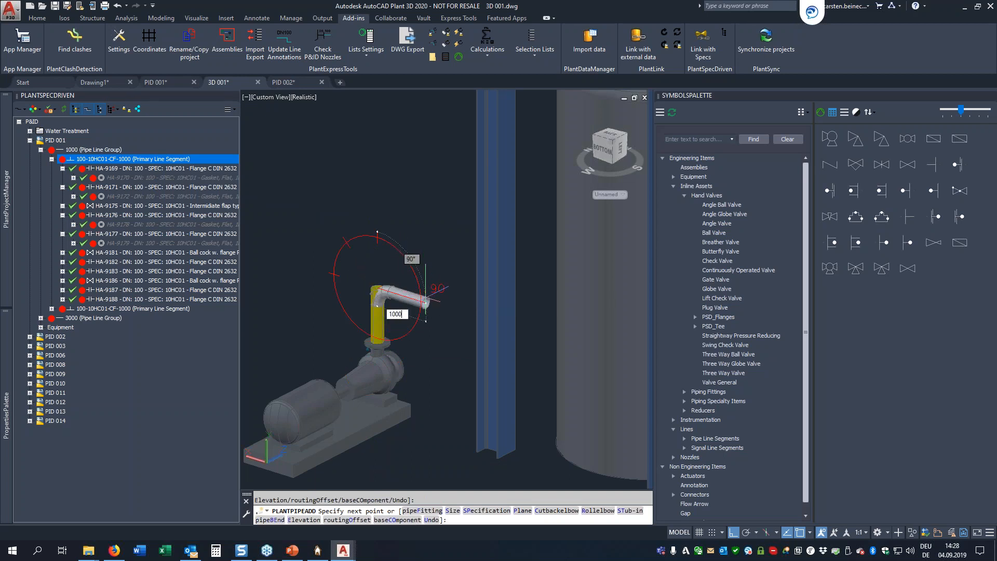
key("Return")
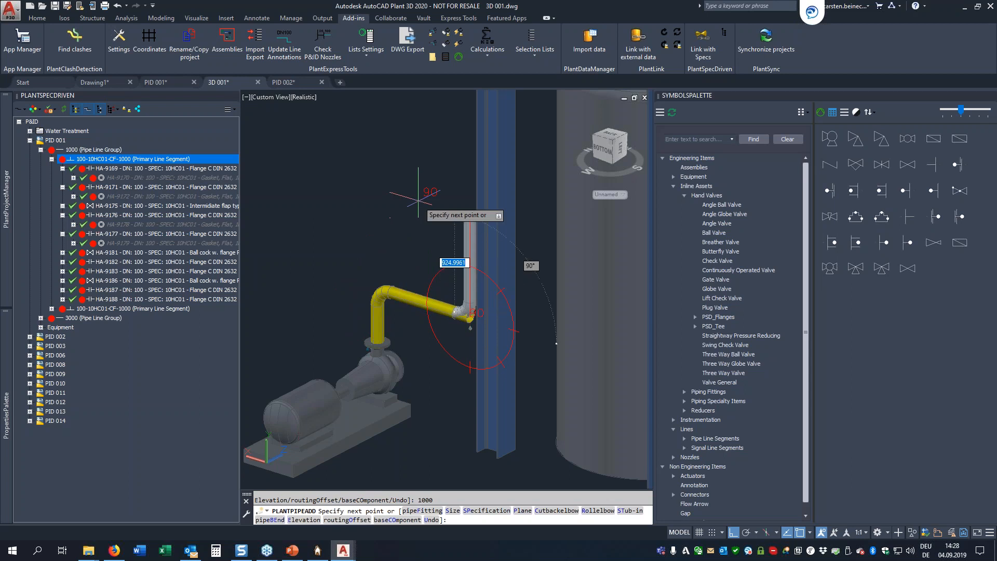
type("3500")
key("Return")
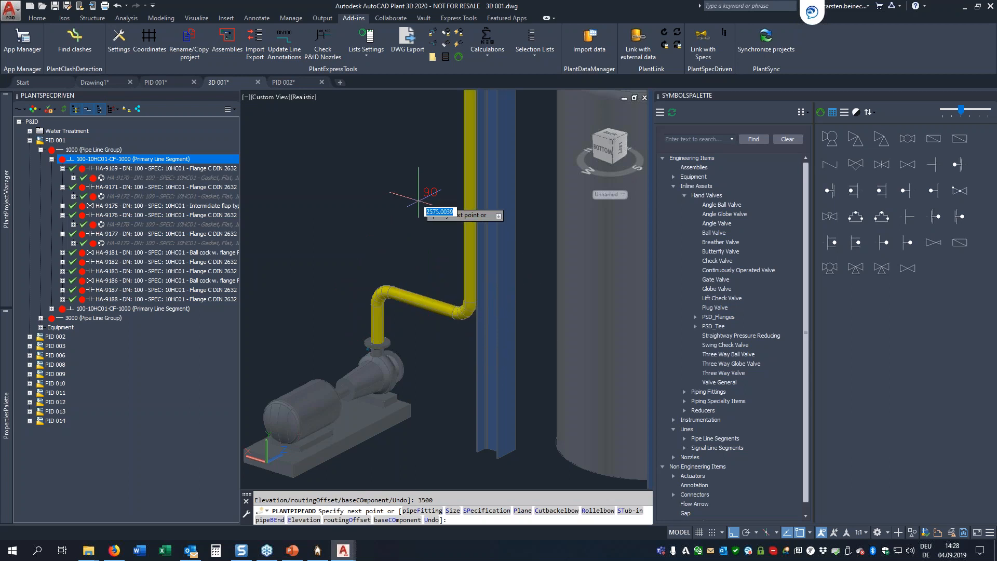
Step: Connect the pipe to the top nozzle of the rear tank and accept the first routing solution
scroll(422, 200, "down", 5)
right_click(421, 143, "ctrl")
right_click(423, 144, "ctrl")
scroll(487, 142, "up", 4)
scroll(470, 156, "up", 4)
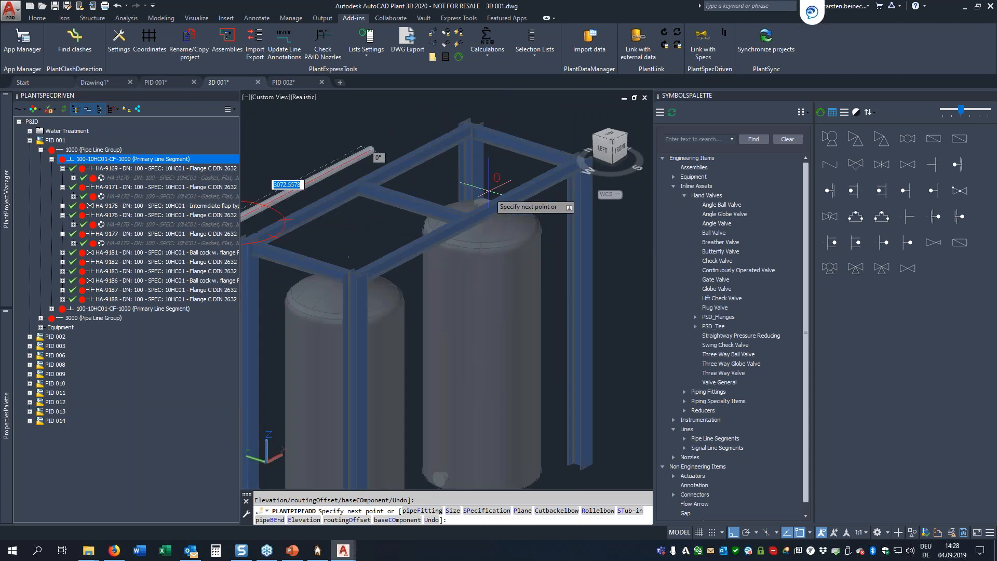
left_click(482, 202)
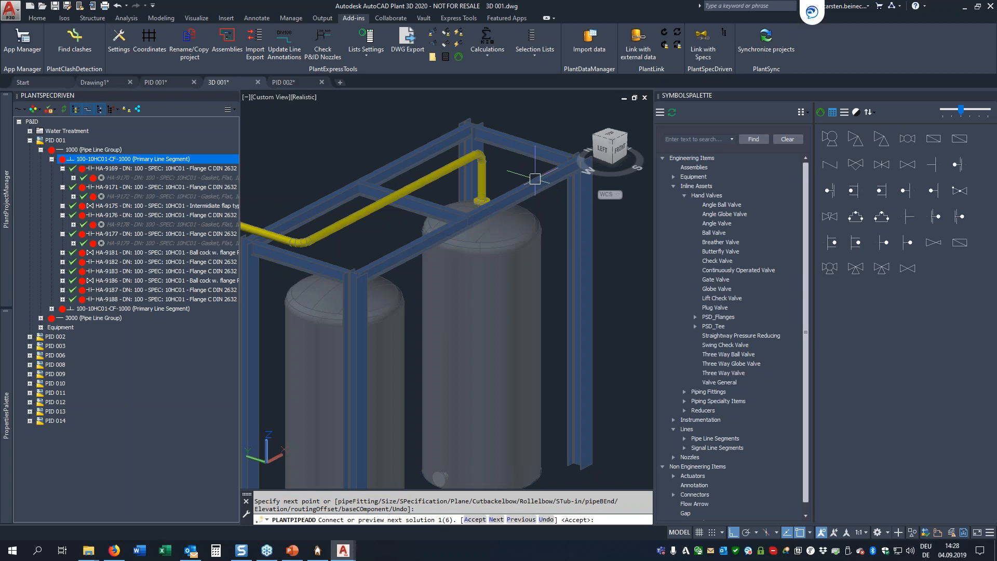
type("A")
key("Return")
Step: Insert intermediate flap valve HA-9175 from the P&ID list into the short horizontal pipe above the pump, with the default rotation of 0
scroll(535, 178, "down", 4)
scroll(389, 294, "up", 6)
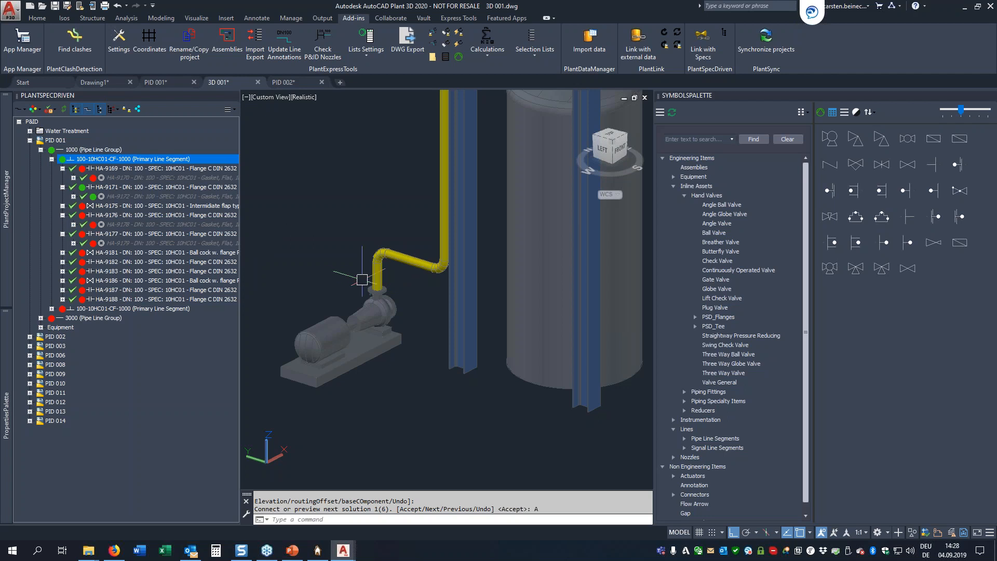
scroll(387, 299, "up", 3)
scroll(372, 292, "up", 2)
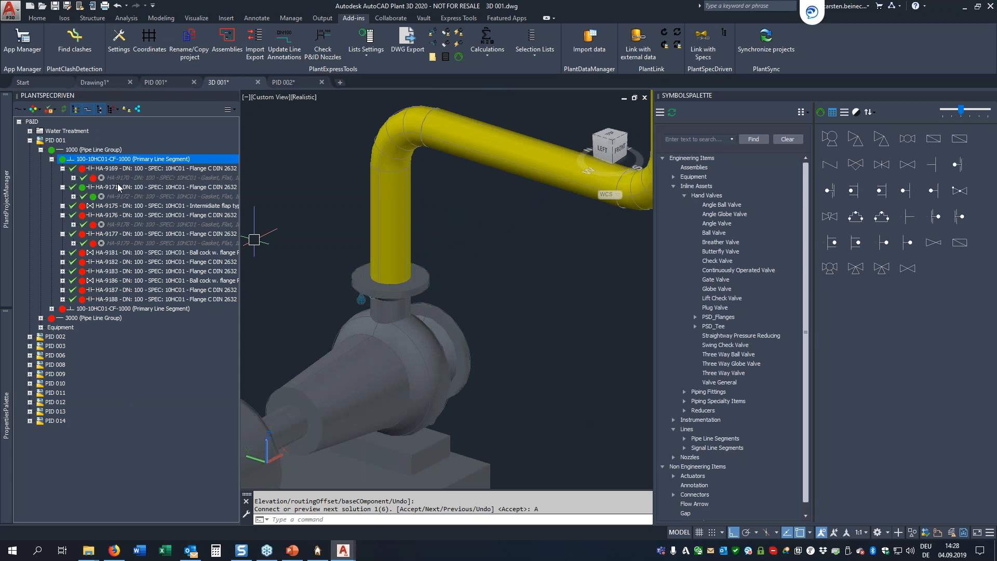
right_click(121, 206)
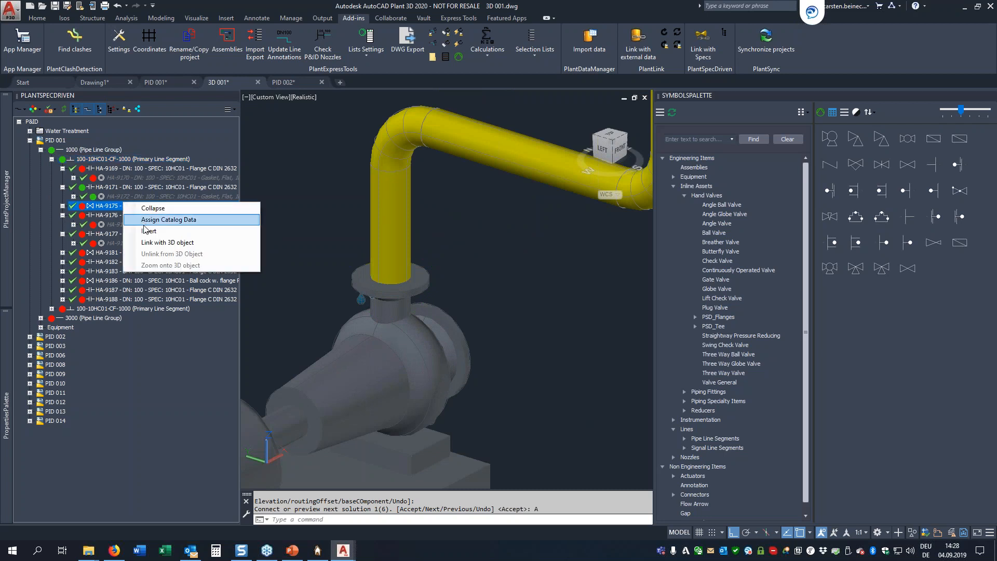
left_click(149, 231)
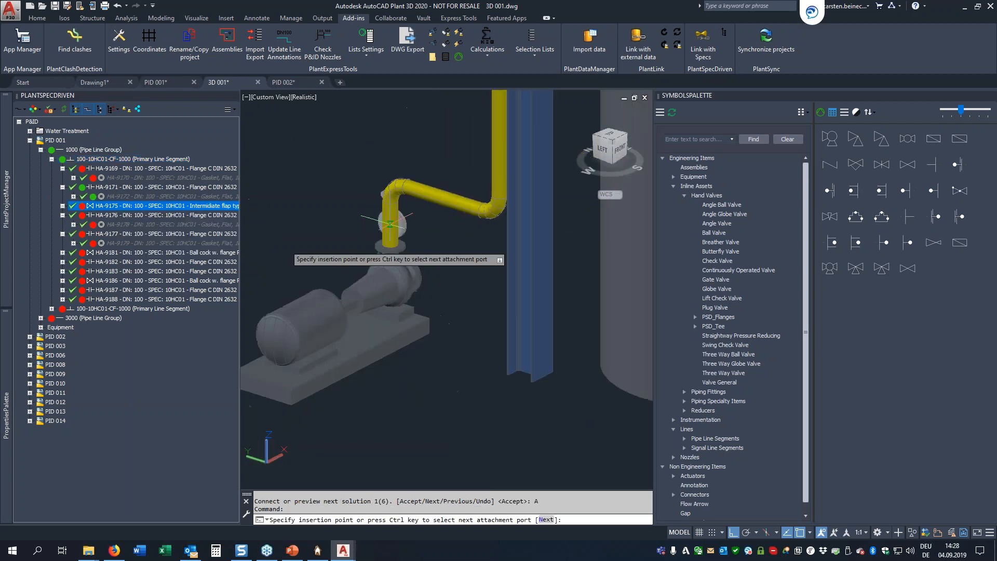
left_click(434, 197)
key("Return")
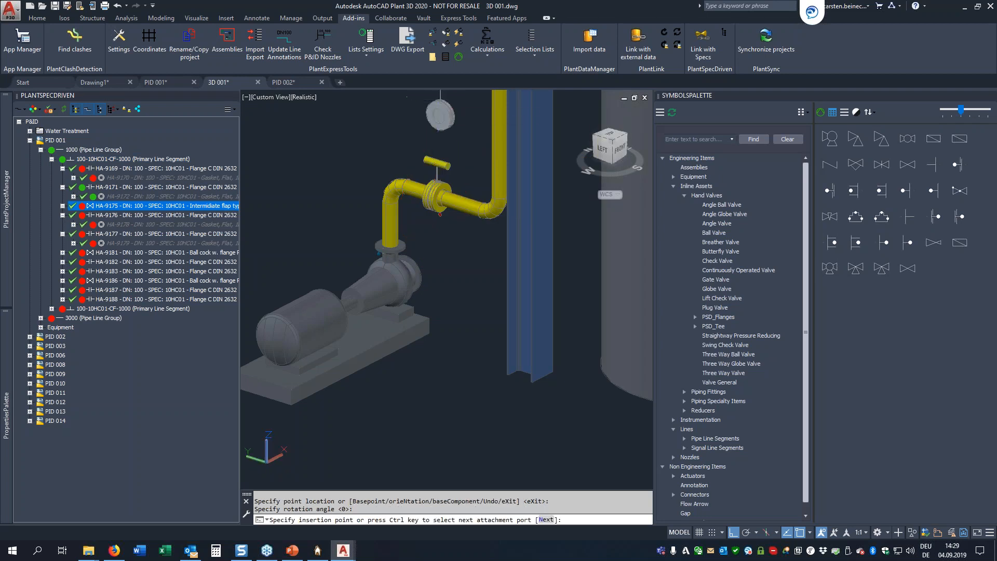
key("Escape")
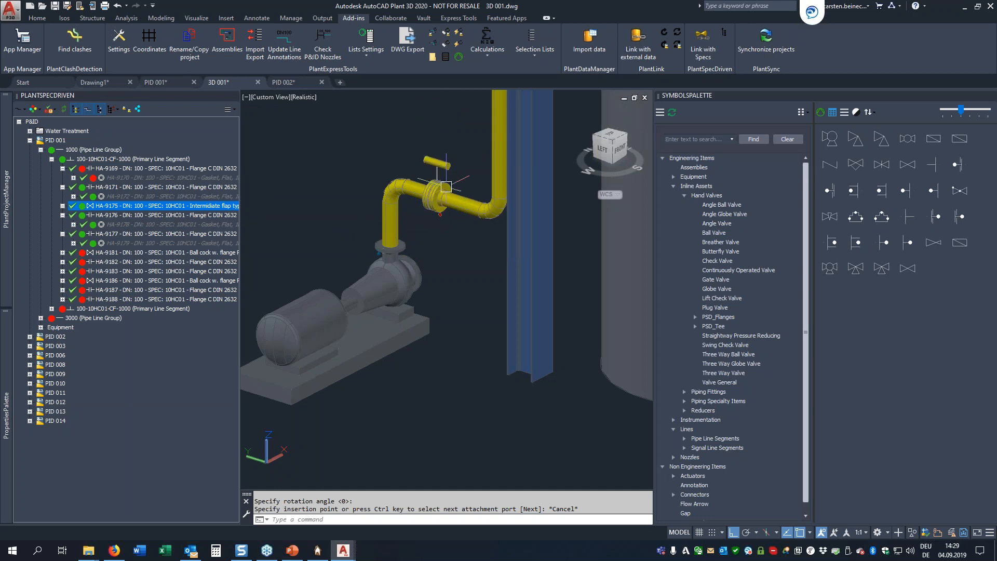
Step: Insert ball cock HA-9181 from the P&ID list into the vertical pipe beside the steel column, keeping the default rotation
right_click(128, 252)
left_click(154, 282)
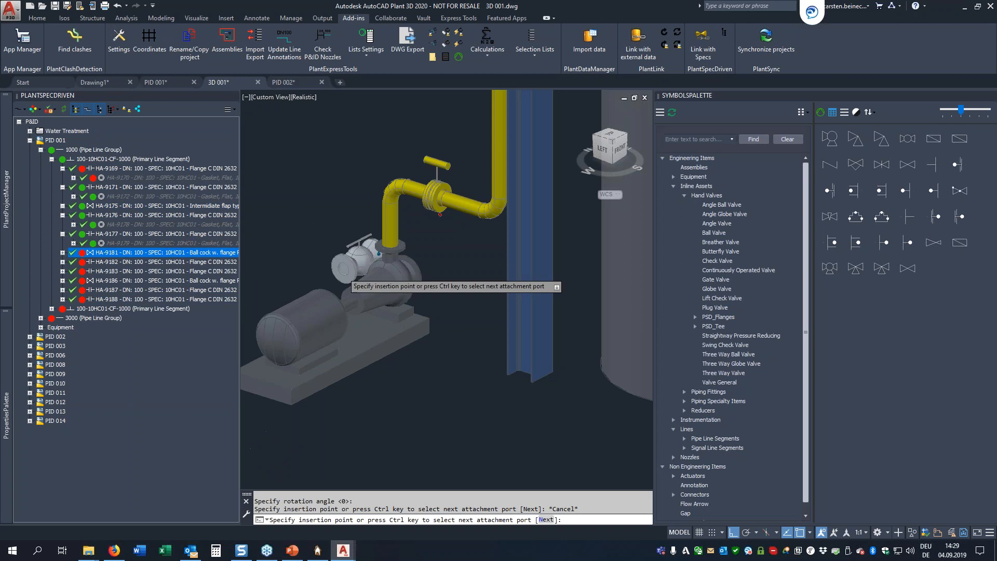
scroll(441, 281, "down", 4)
key("Return")
key("Return")
key("Escape")
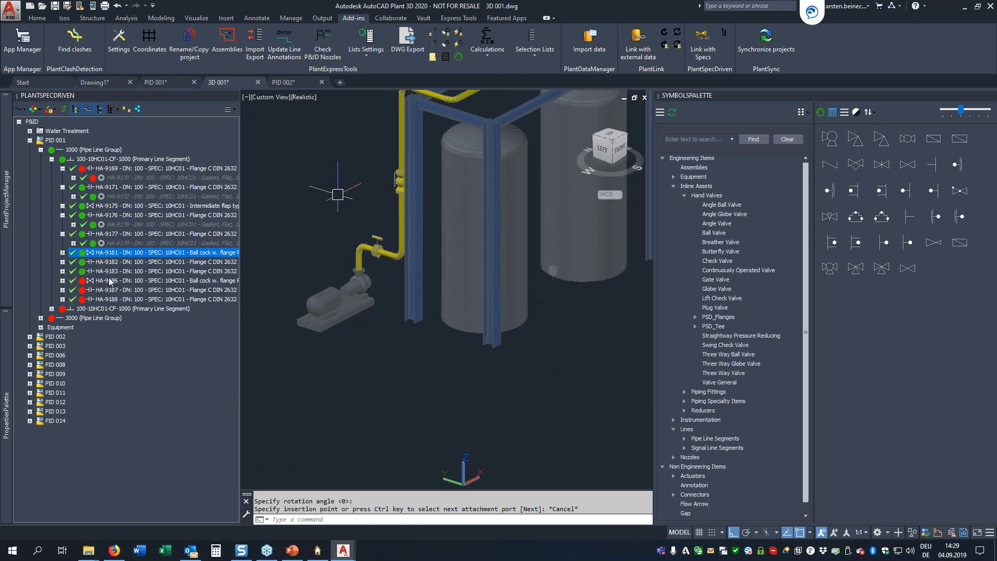
Step: Insert ball cock HA-9186 into the upper horizontal pipe near the rear tank's nozzle, keeping the default rotation
right_click(110, 280)
left_click(137, 307)
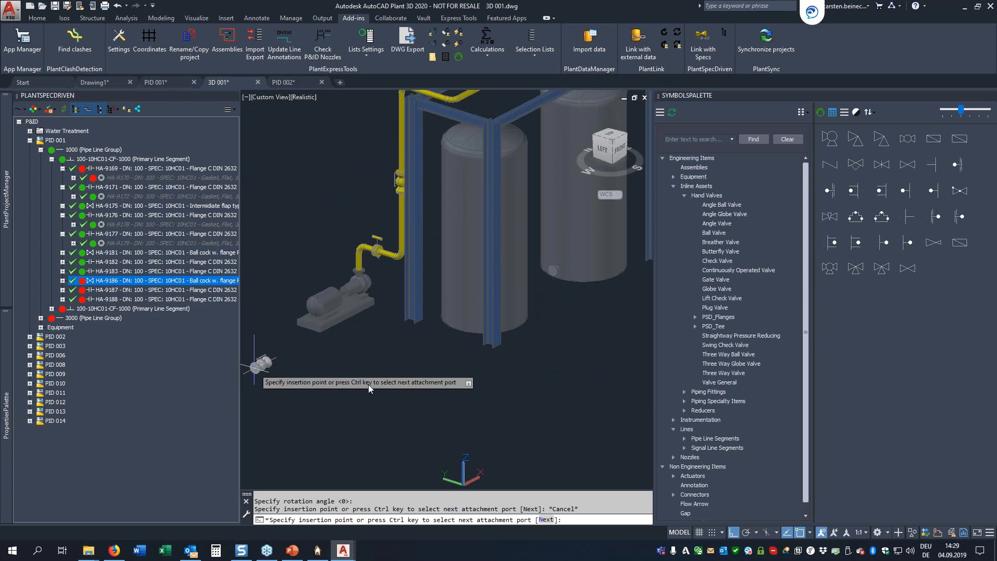
scroll(462, 247, "down", 3)
scroll(470, 197, "up", 2)
scroll(469, 198, "up", 3)
left_click(387, 253)
key("Return")
key("Return")
key("Escape")
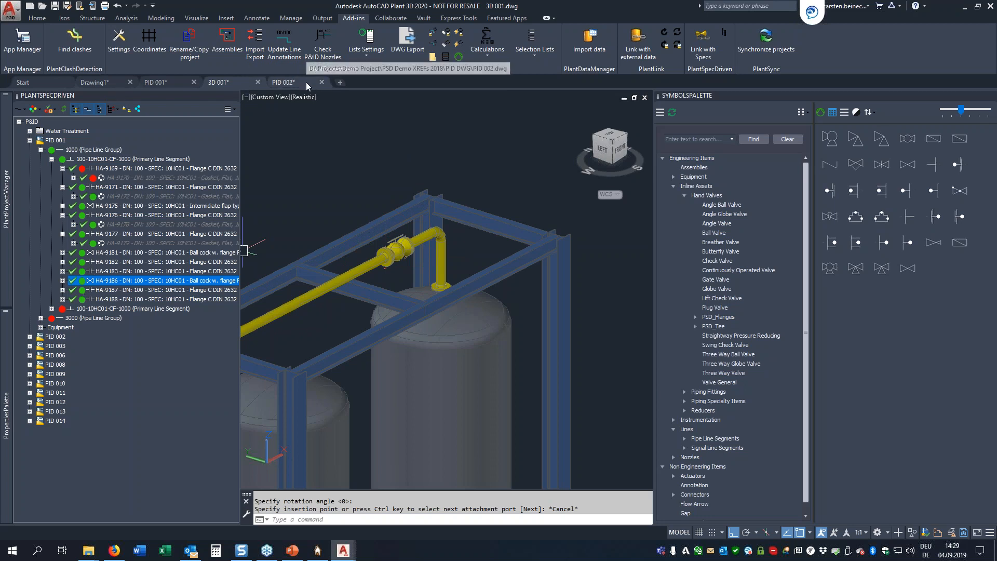
Step: In PID 001, reassign the tag of check valve HA-9175 beside pump P-100 with number 9100, without placing another annotation
left_click(161, 82)
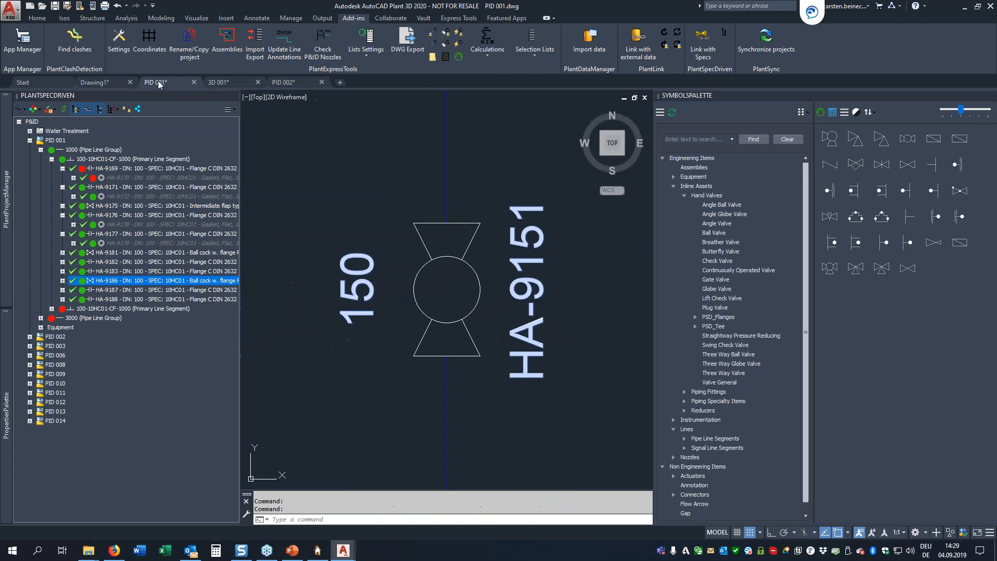
scroll(430, 354, "down", 6)
scroll(352, 401, "up", 5)
left_click(483, 332)
right_click(486, 333)
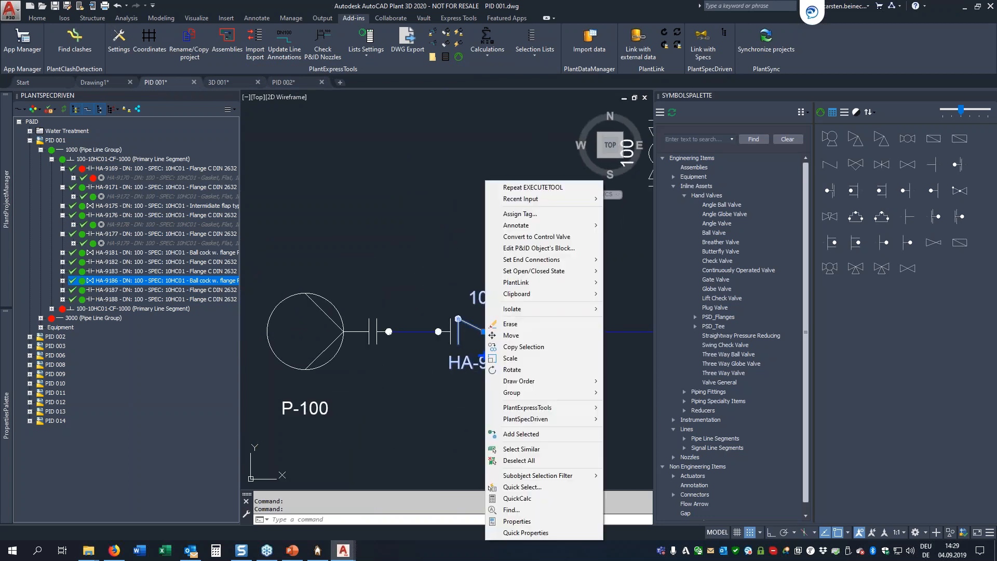
left_click(523, 214)
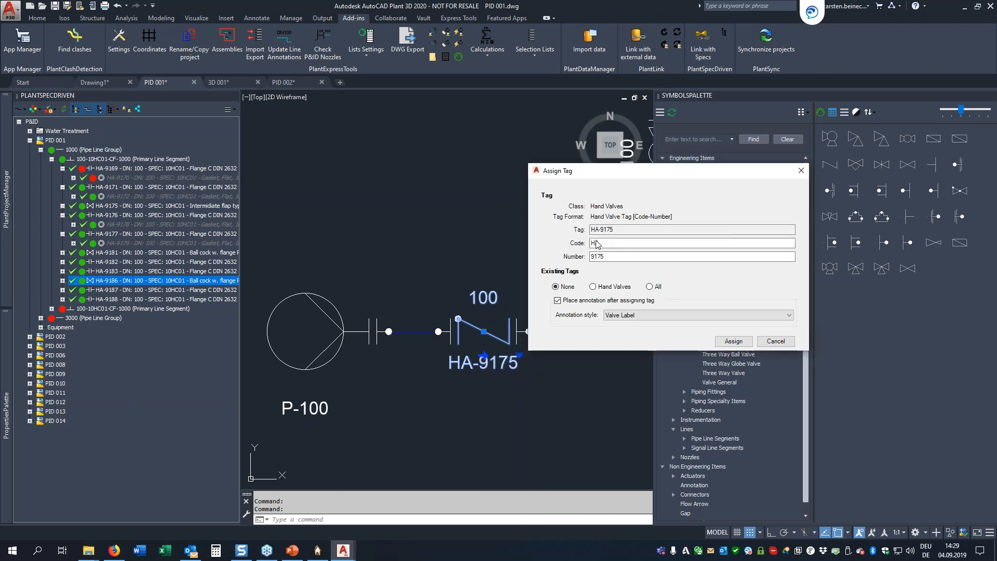
key("Tab")
key("Tab")
type("9100")
key("Return")
key("Escape")
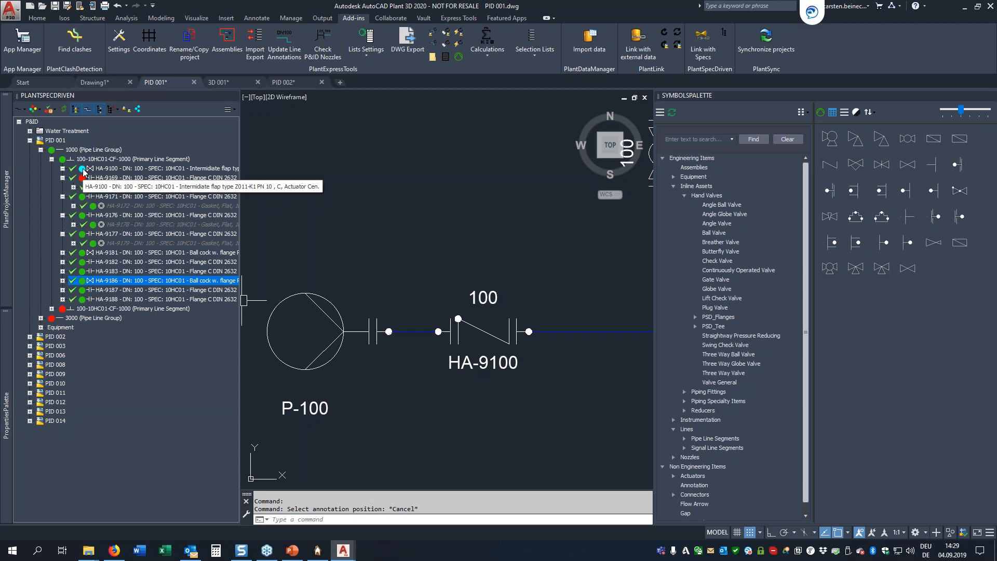
Step: Open the P&ID-to-3D inconsistencies list and zoom to the 3D valve of the HA-9100 number mismatch
left_click(140, 109)
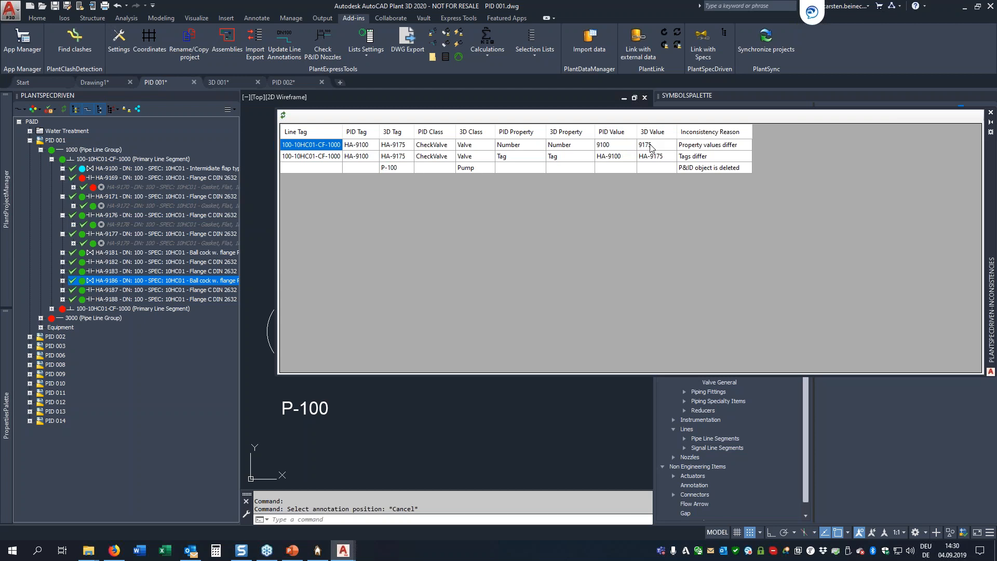
right_click(623, 148)
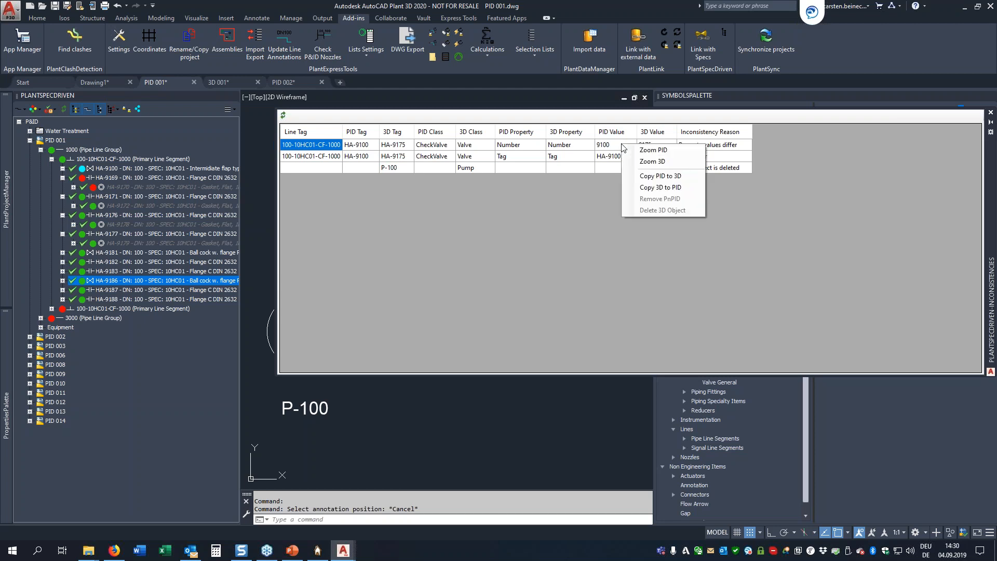
left_click(646, 164)
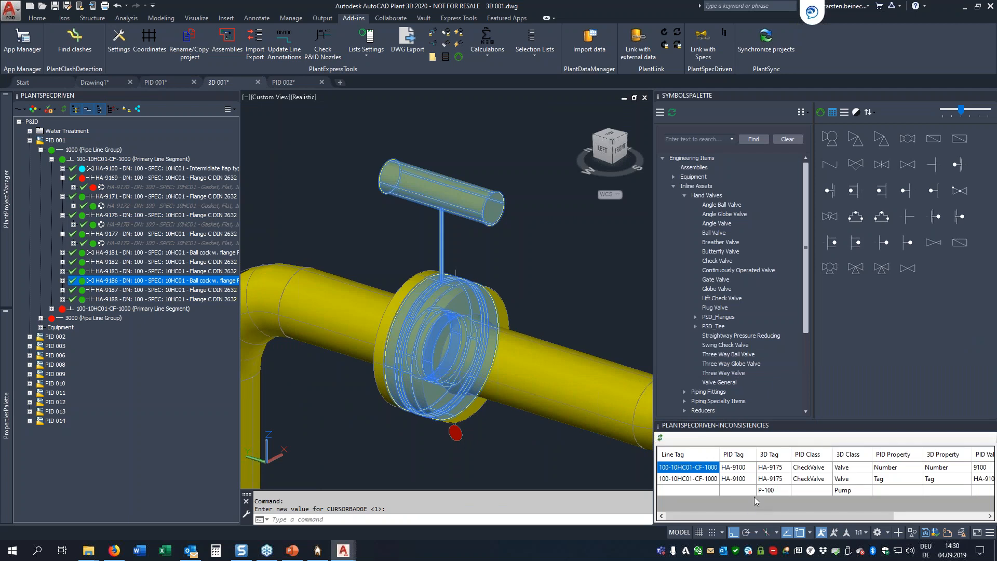
Step: Resolve the valve's number mismatch by copying the P&ID value 9100 to the 3D model
scroll(891, 466, "right", 5)
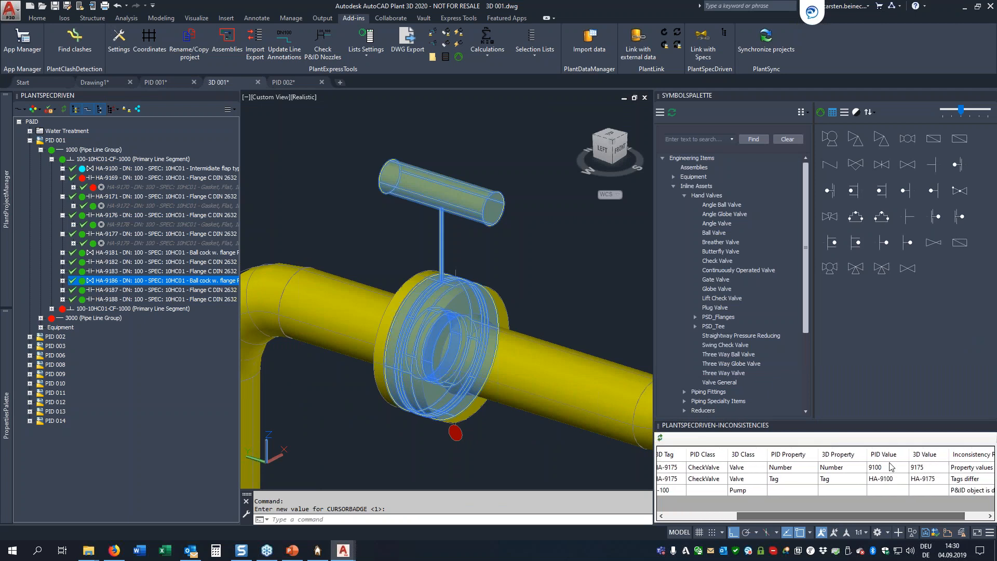
right_click(892, 470)
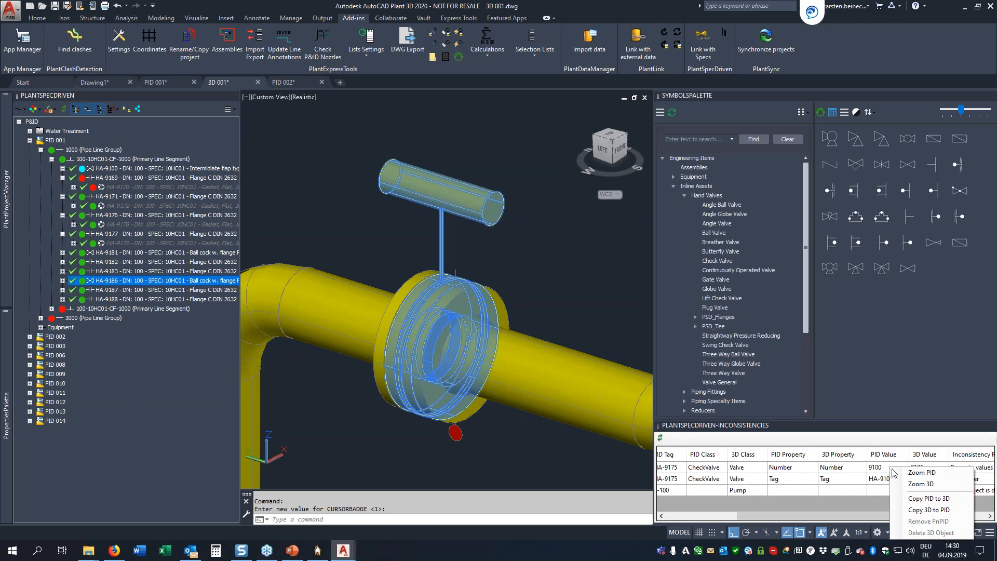
left_click(916, 500)
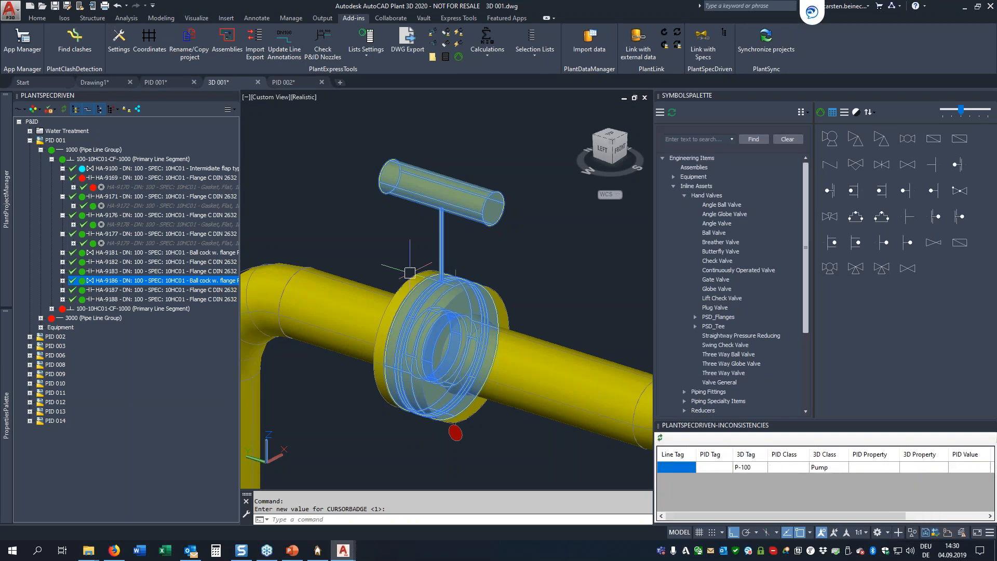
Step: Select the first 100-10HC01-CF-1000 line segment in the P&ID tree and view the valve with its pump and piping
left_click(100, 159)
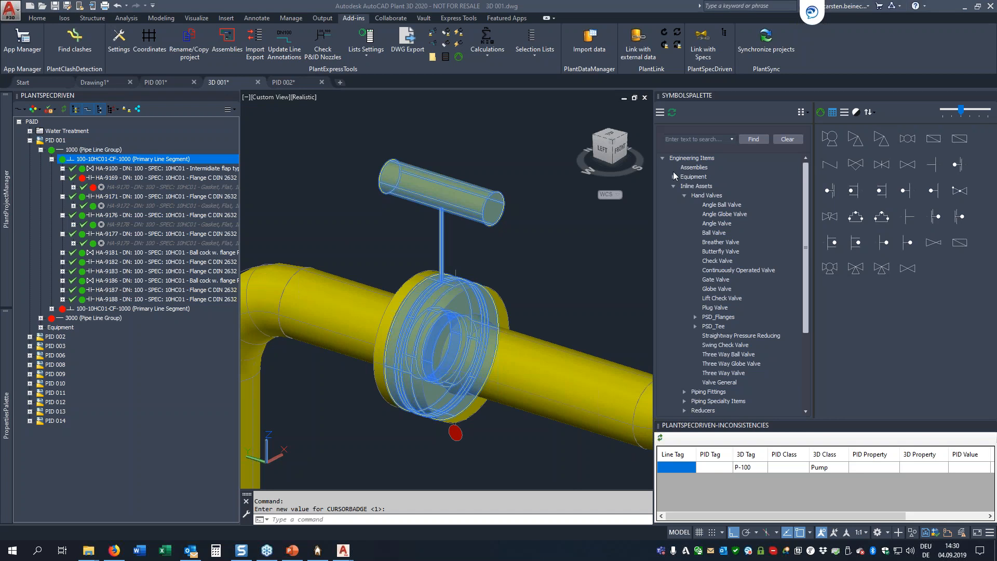
key("Escape")
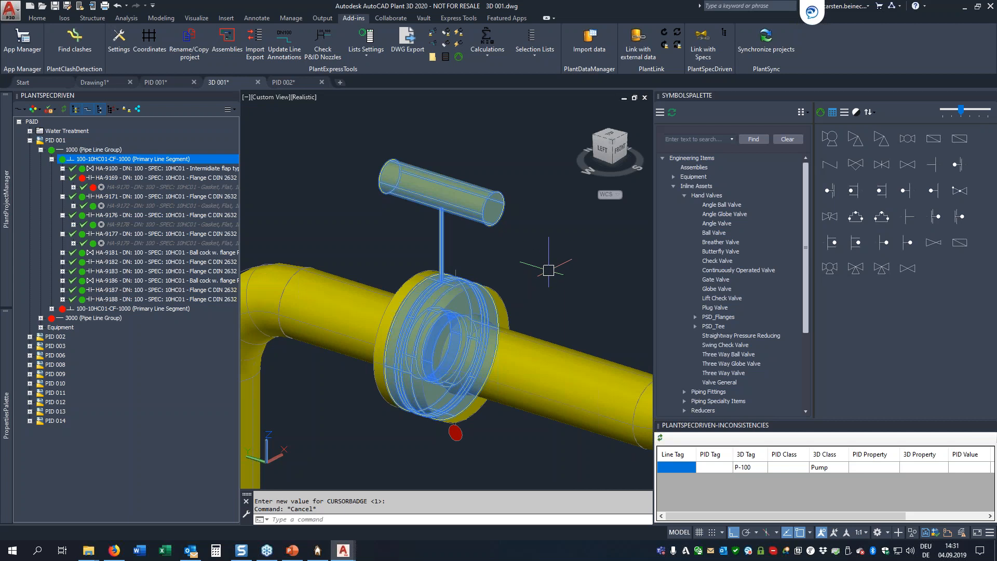
scroll(550, 266, "down", 2)
key("Escape")
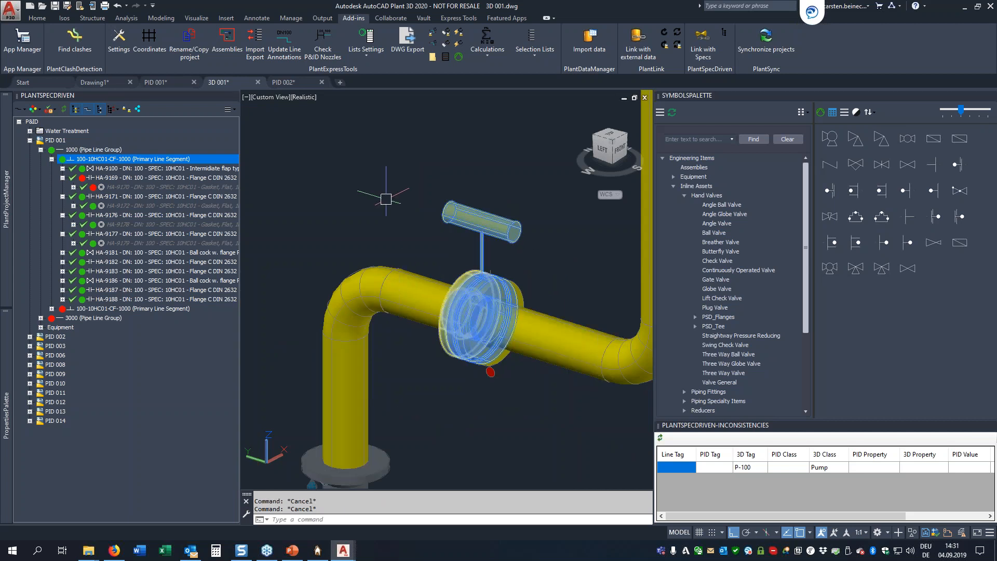
scroll(386, 199, "down", 3)
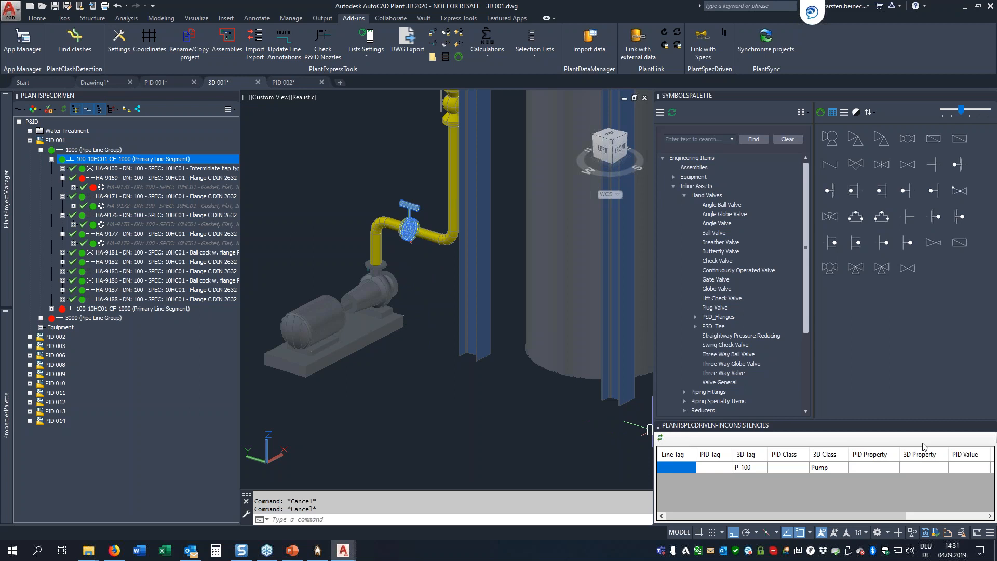
Step: Close the inconsistencies list and the PlantSpecDriven tree, and narrow the symbols palette to enlarge the 3D view
left_click(991, 425)
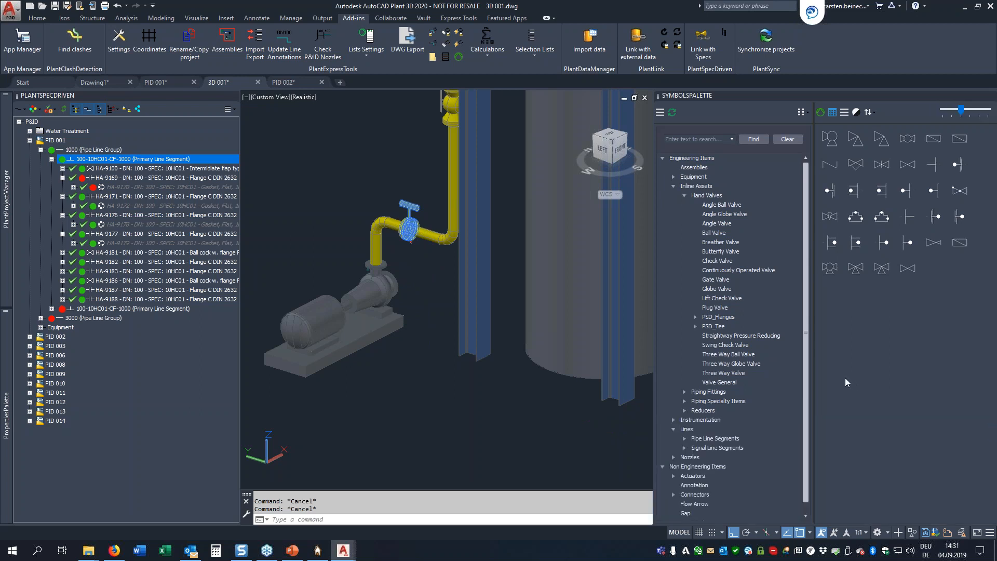
left_click(235, 99)
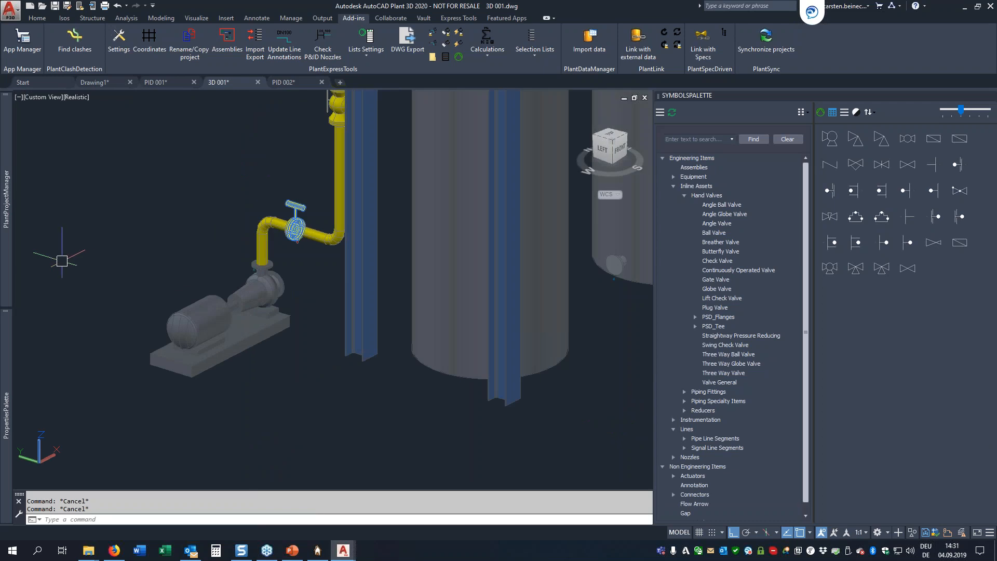
mouse_move(5, 154)
left_click_drag(653, 321, 757, 348)
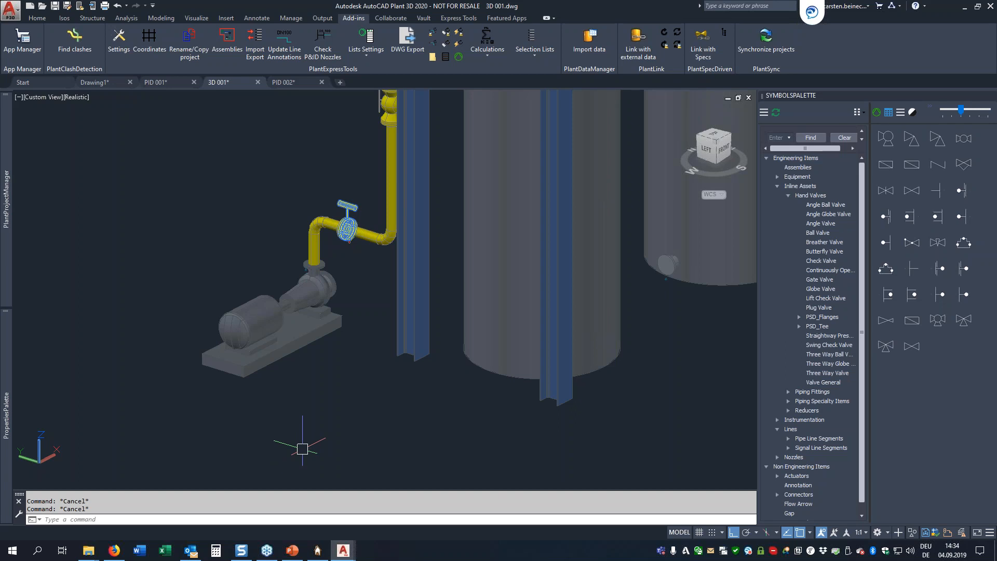
Step: Open PlantSync and add the recently used OVIVO - Bolt Test Project as the synchronization target
left_click(766, 39)
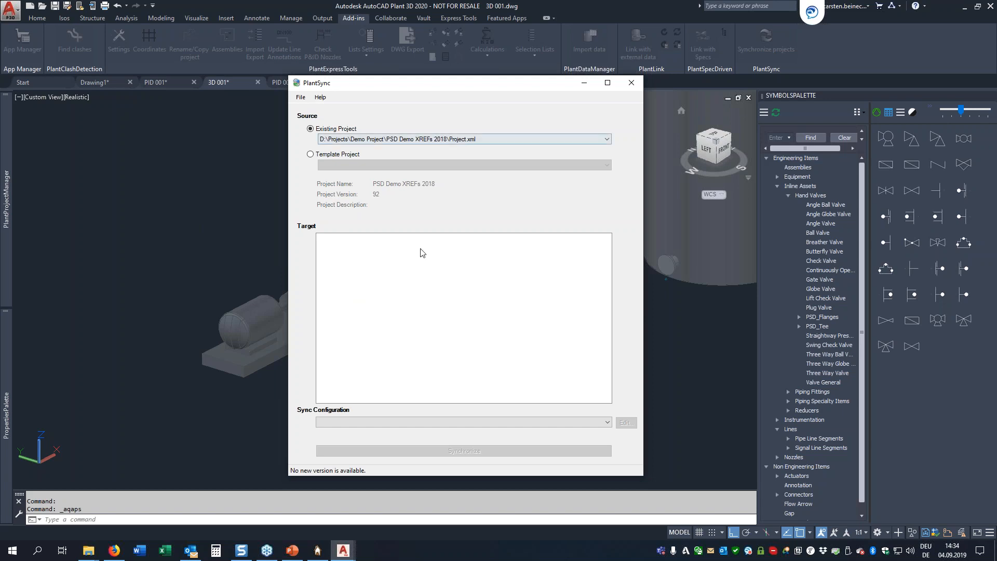
right_click(387, 276)
mouse_move(432, 293)
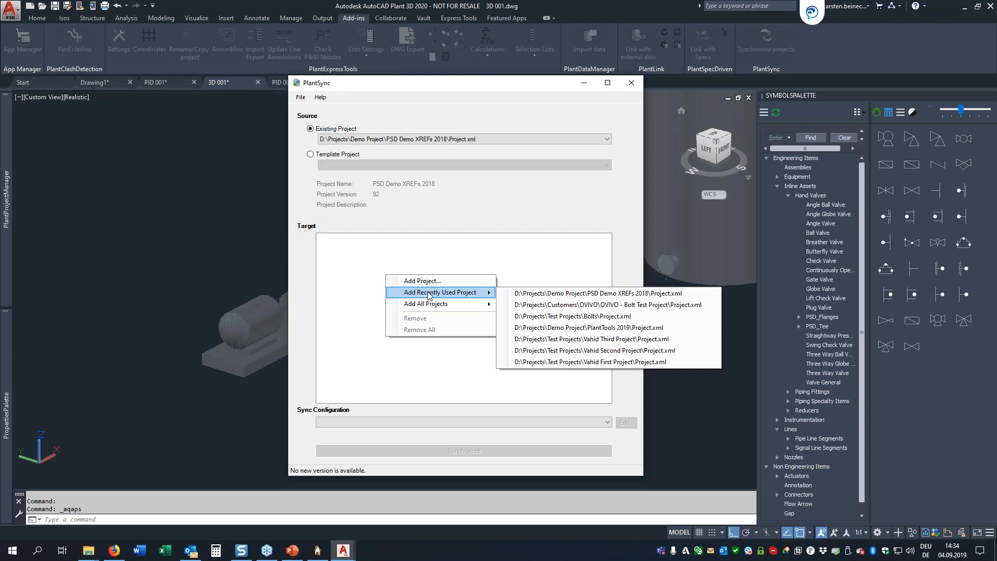
left_click(575, 306)
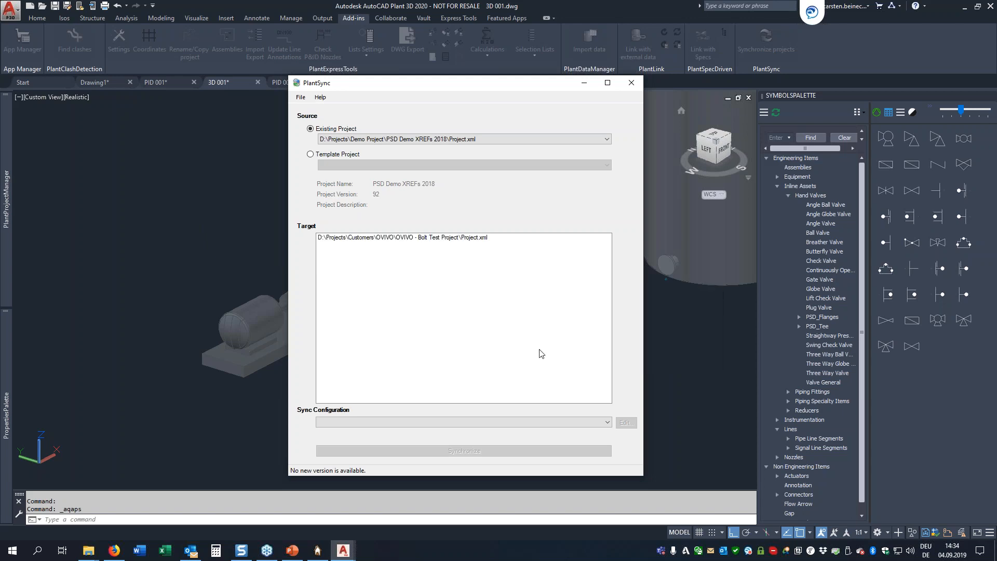
right_click(398, 291)
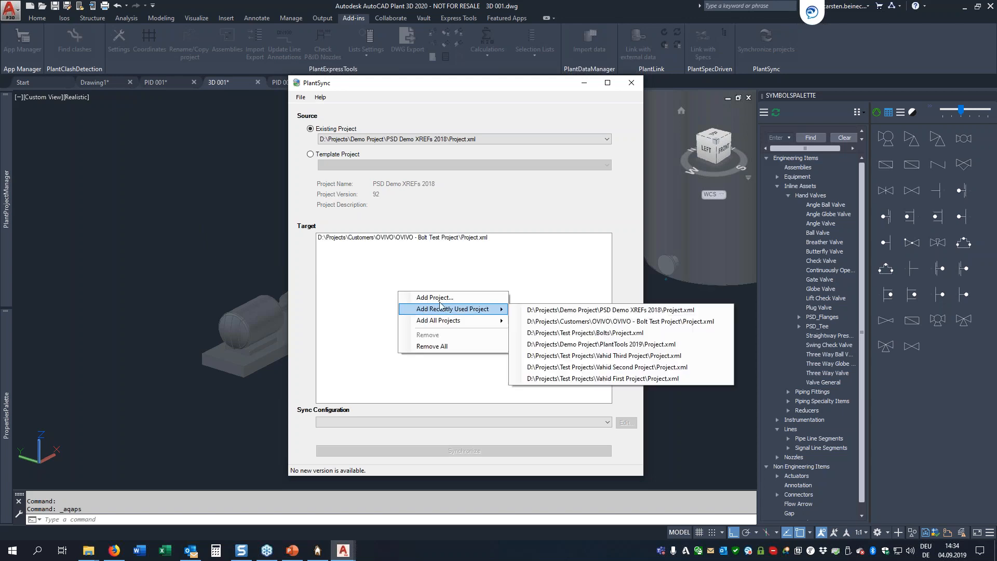
mouse_move(452, 323)
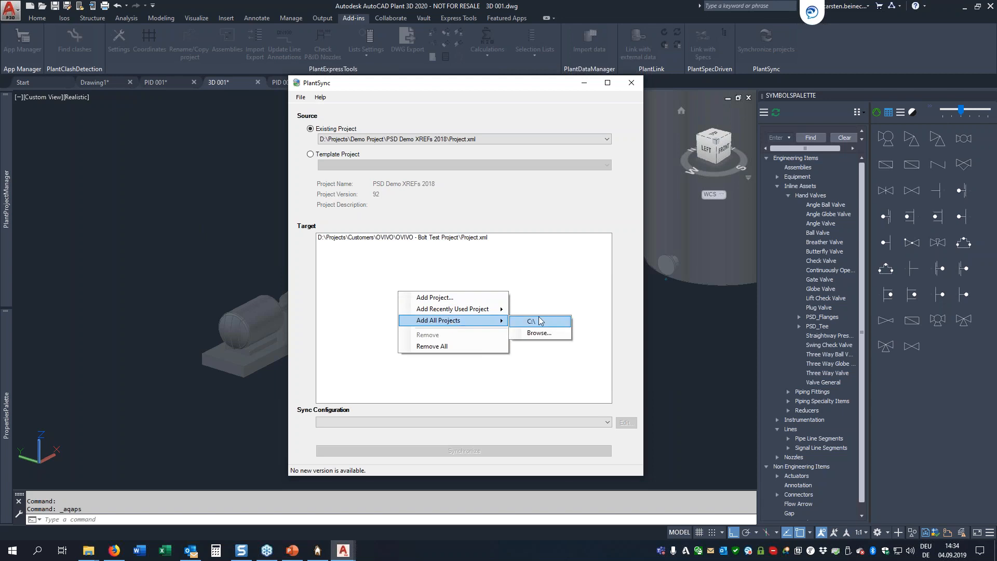
left_click(540, 364)
Step: Choose Sync Configuration1 and review its Selection Lists and P&ID Classes options, keeping the settings
left_click(522, 423)
left_click(469, 439)
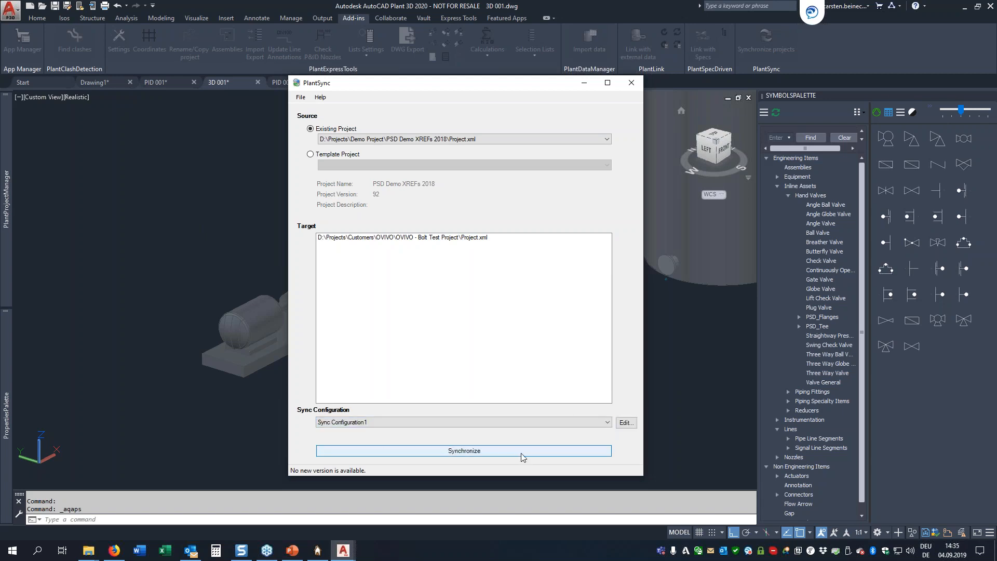
left_click(625, 423)
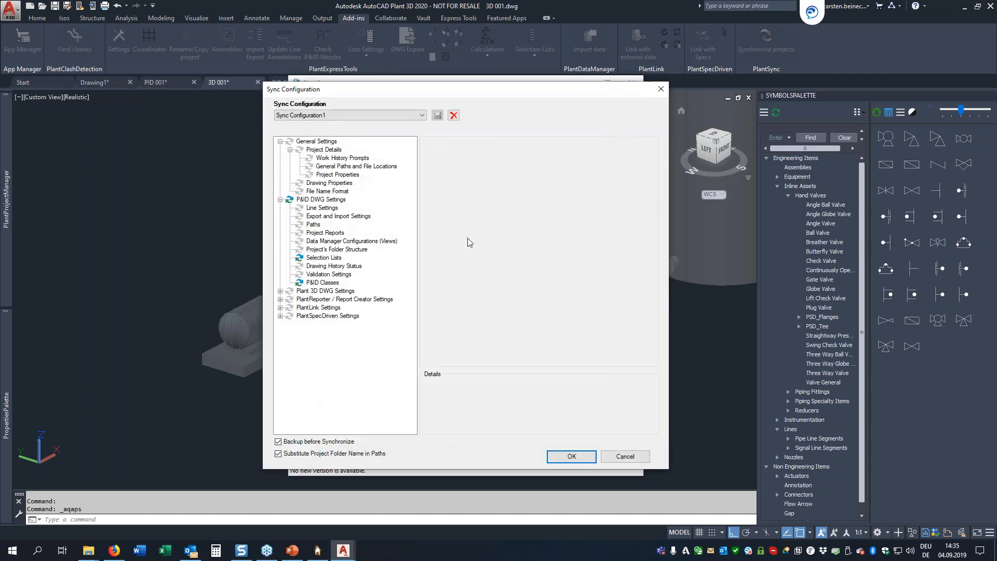
left_click(327, 259)
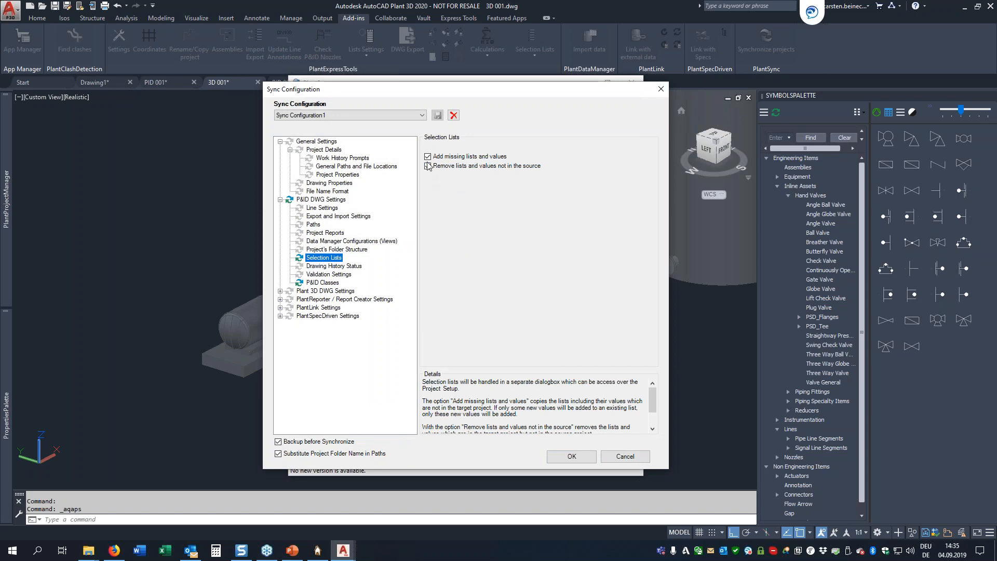
left_click(325, 284)
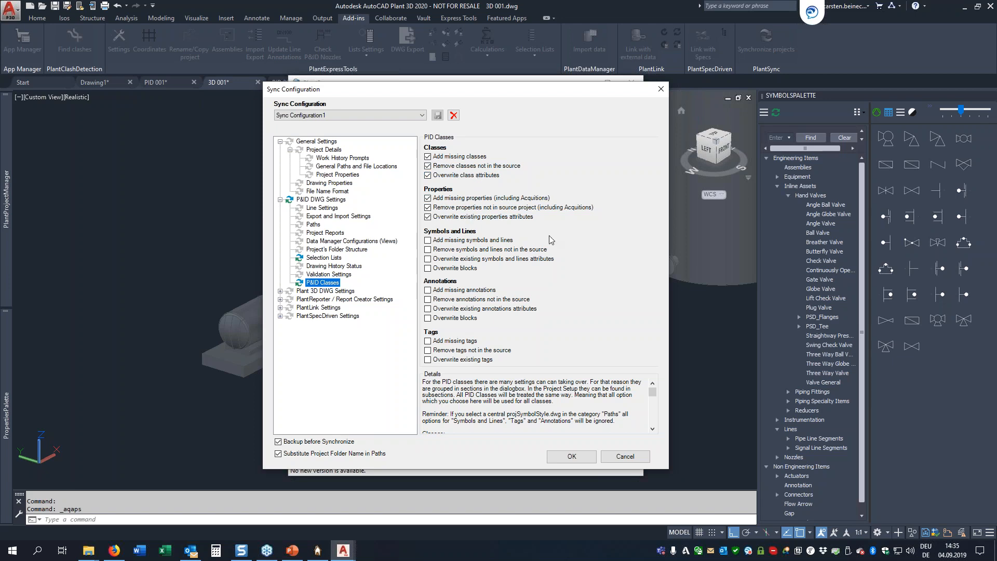
left_click(589, 461)
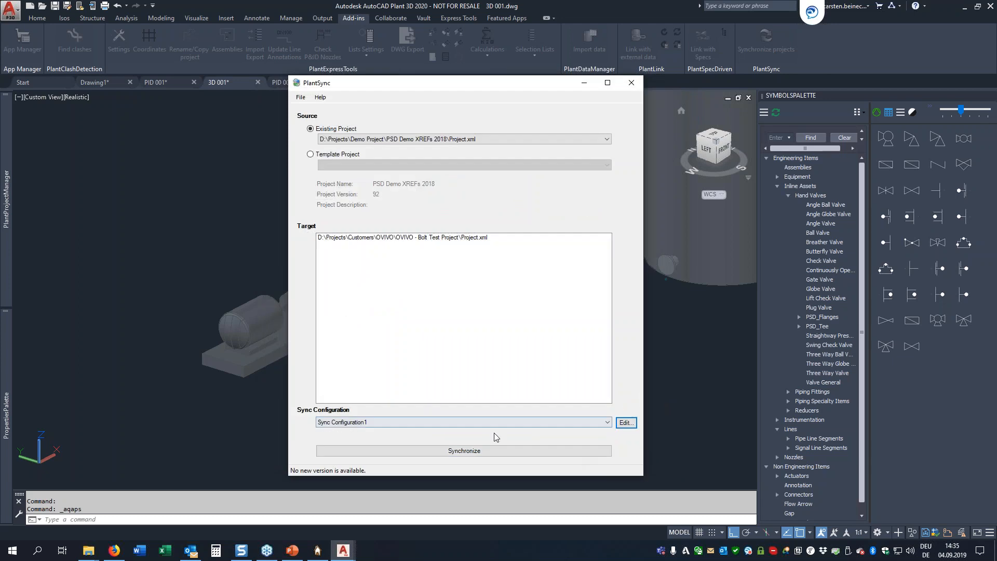
Step: Start the synchronization and examine the proposed changes to the Pipe_Specs and Status selection lists
left_click(484, 450)
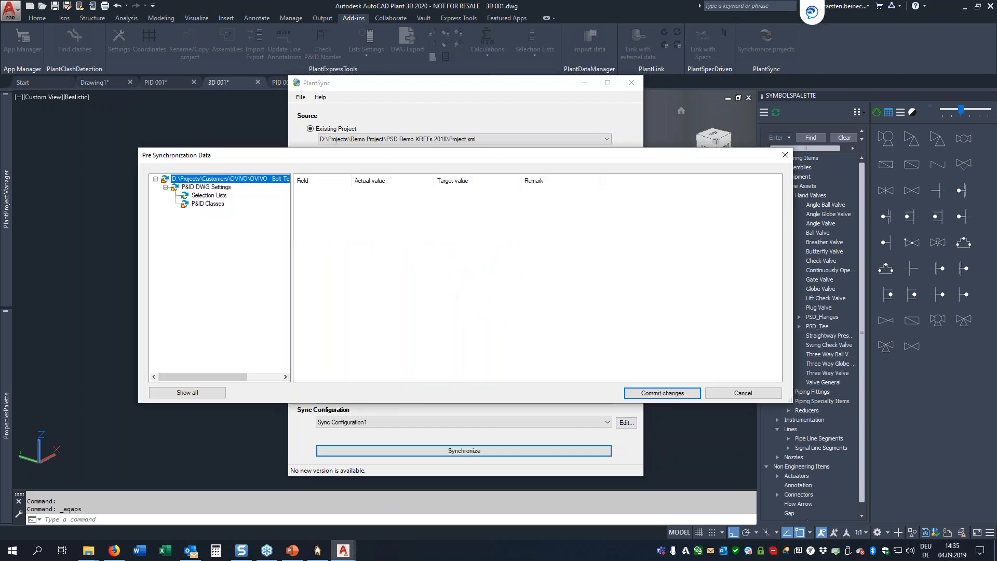
left_click(208, 197)
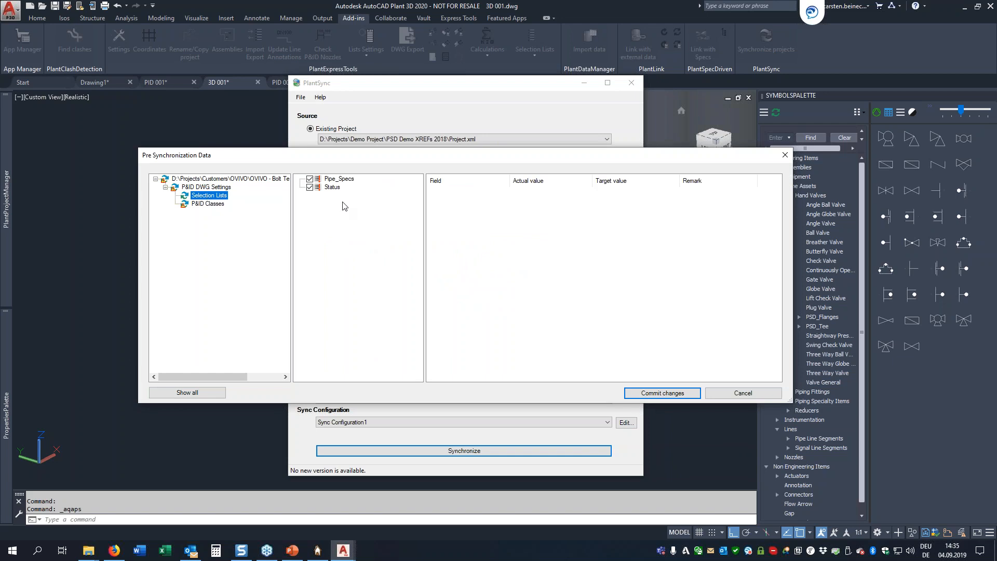
left_click(333, 180)
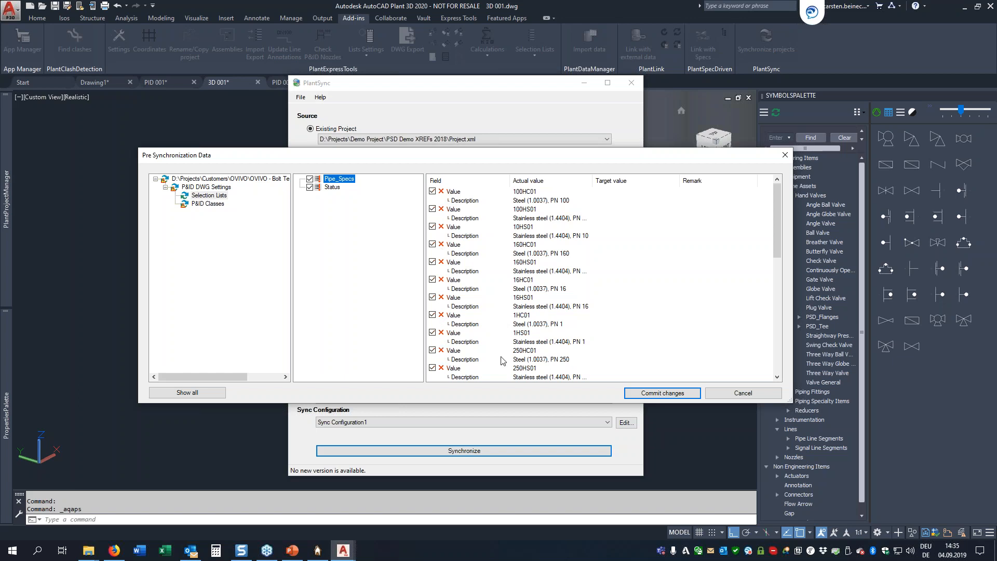
scroll(535, 332, "down", 10)
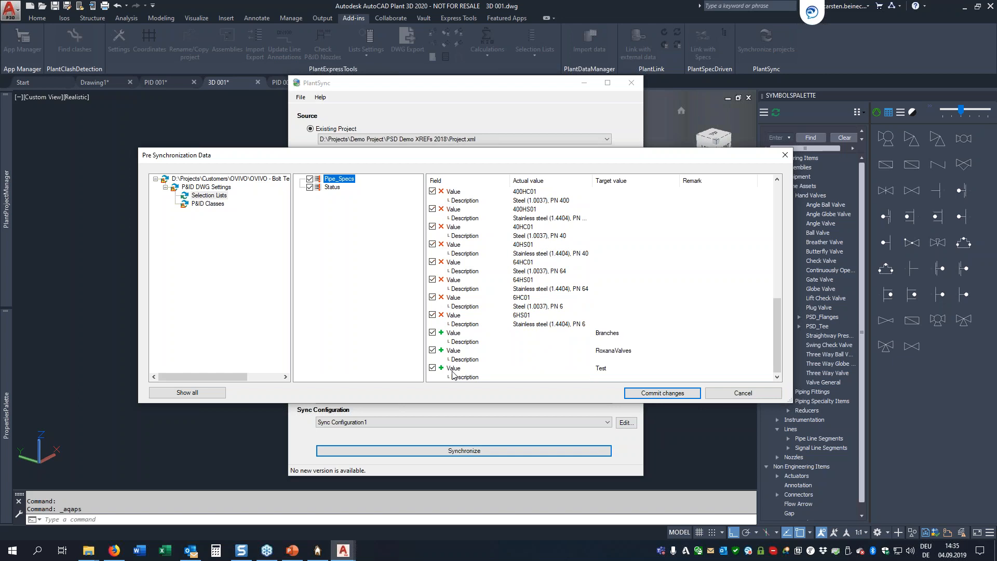
left_click(332, 189)
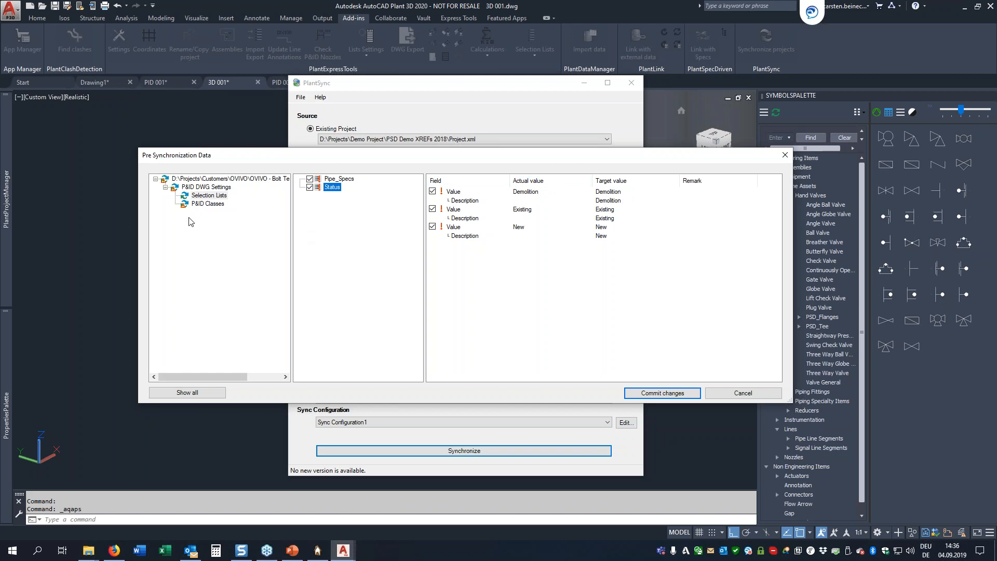
Step: Examine the proposed P&ID class changes for Pipe Line Group, Assemblies, Nozzles and Engineering Items
left_click(208, 205)
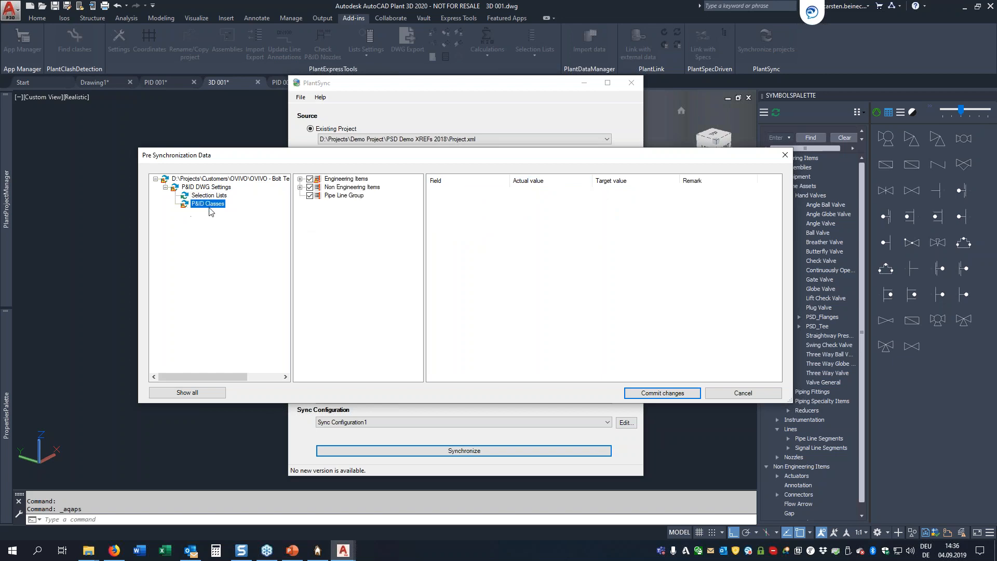
left_click(332, 196)
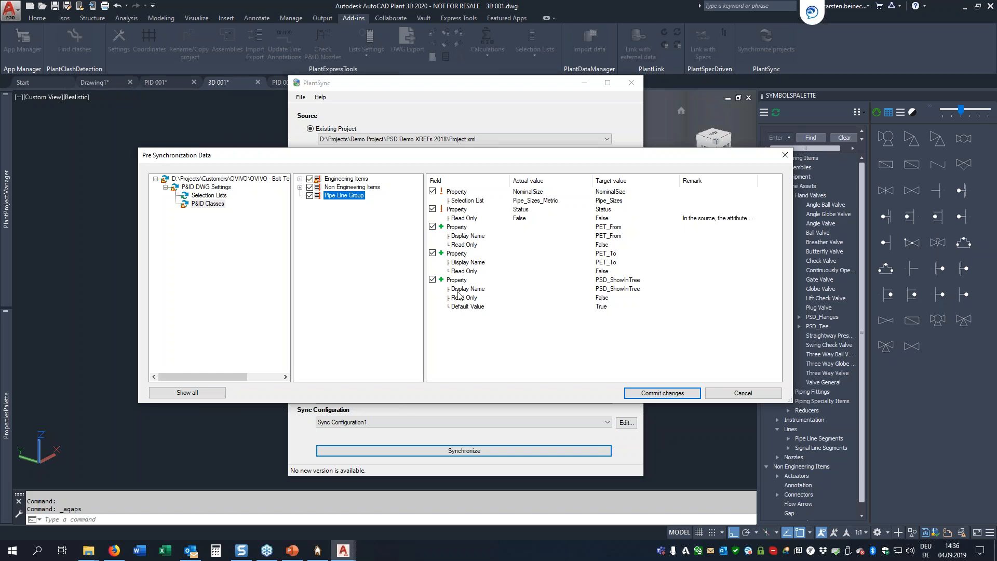
left_click(300, 178)
left_click(343, 229)
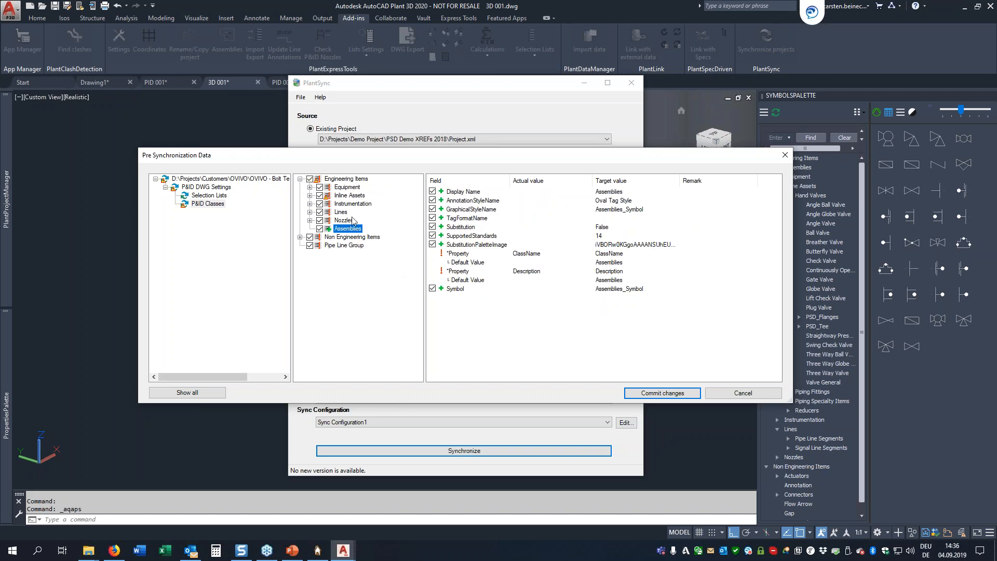
left_click(344, 221)
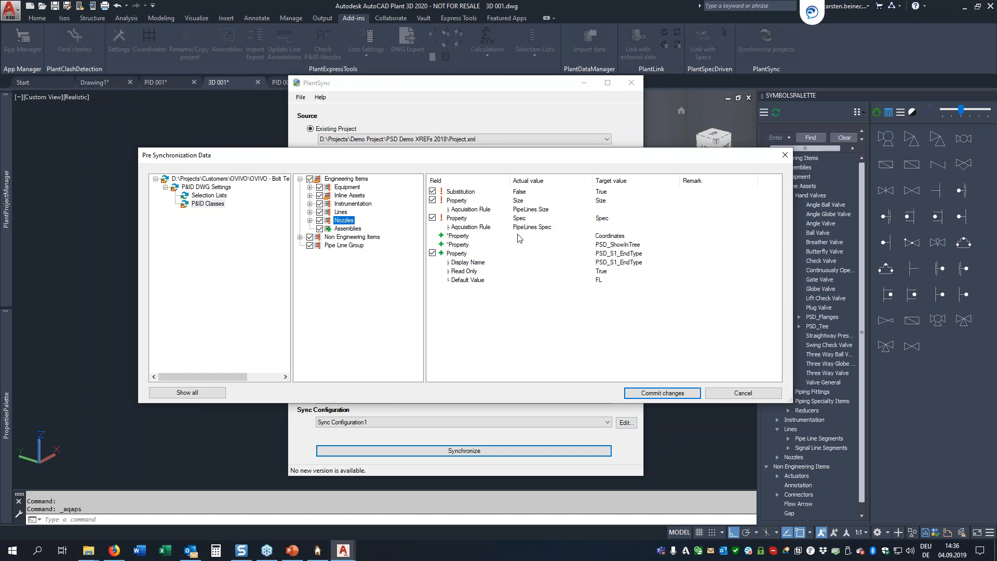
left_click(349, 180)
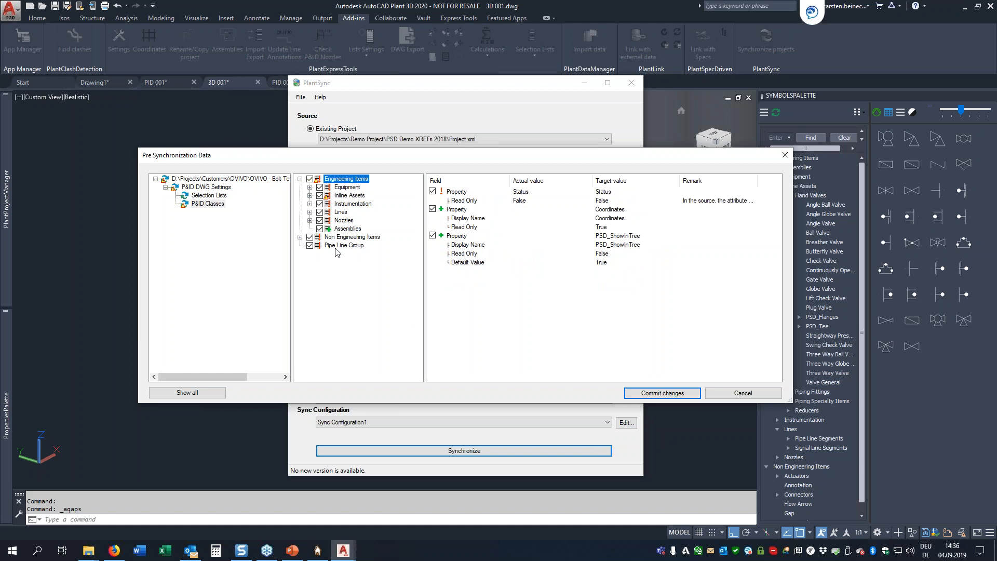
Step: Exclude Engineering Items and Non Engineering Items from the proposed class changes, and cancel the synchronization without committing
left_click(310, 180)
left_click(310, 237)
left_click(338, 246)
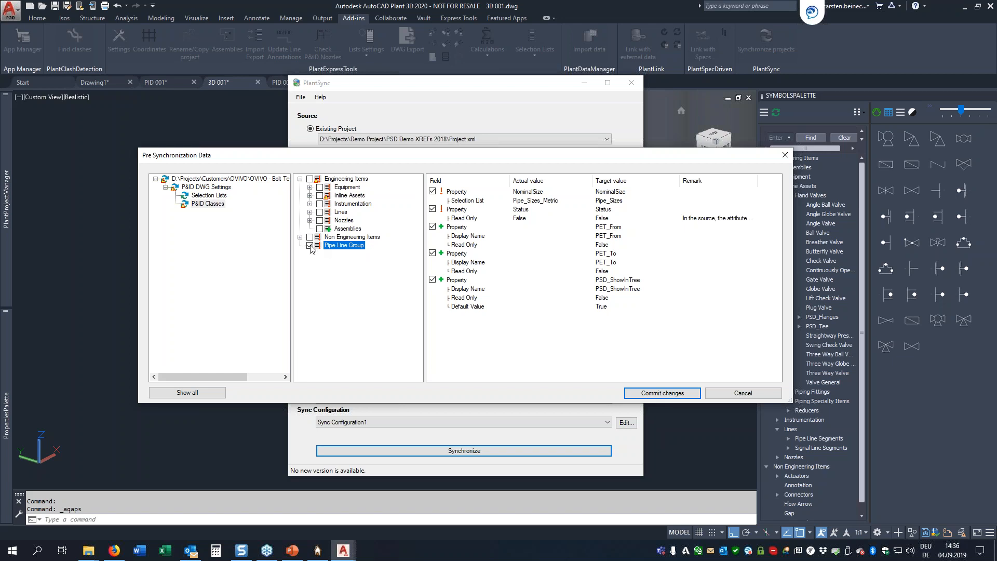
left_click(737, 394)
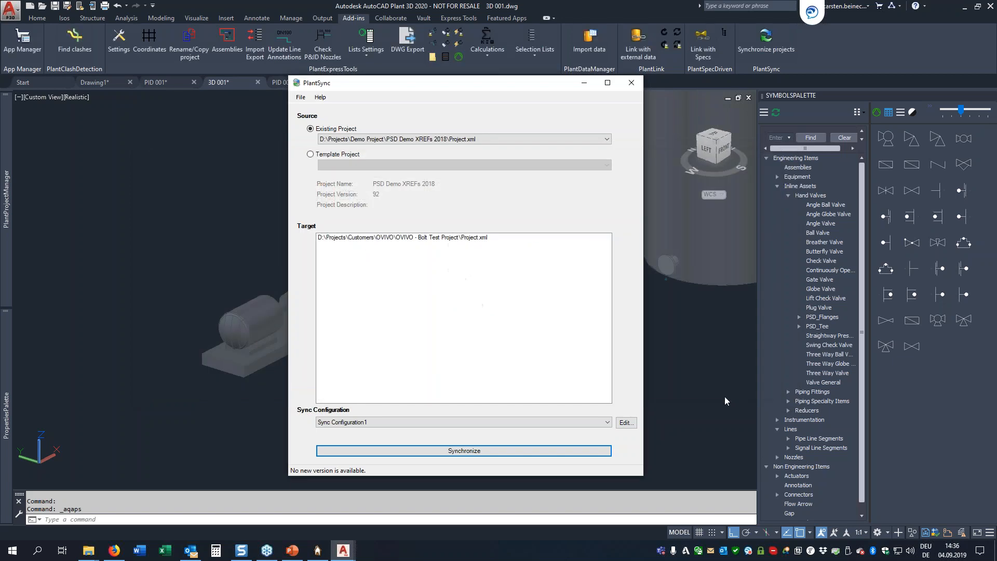
Step: Switch to PowerPoint and show the closing thank-you slide of the presentation
left_click(292, 551)
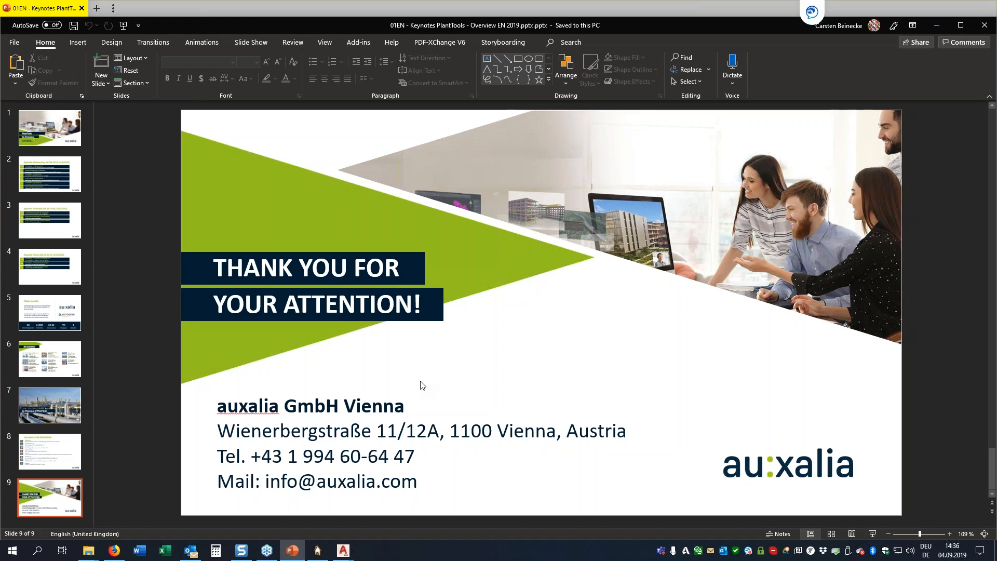
left_click(987, 154)
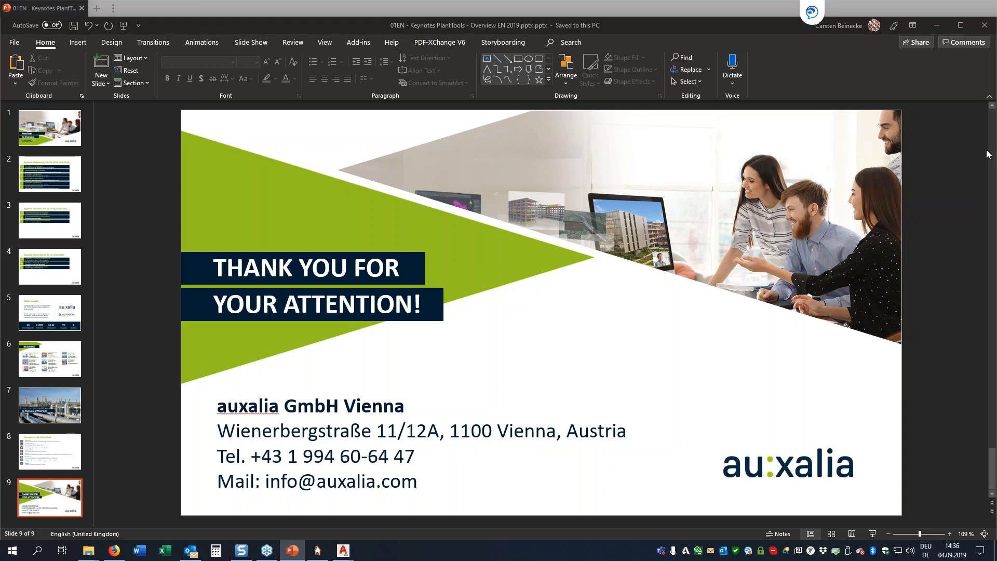